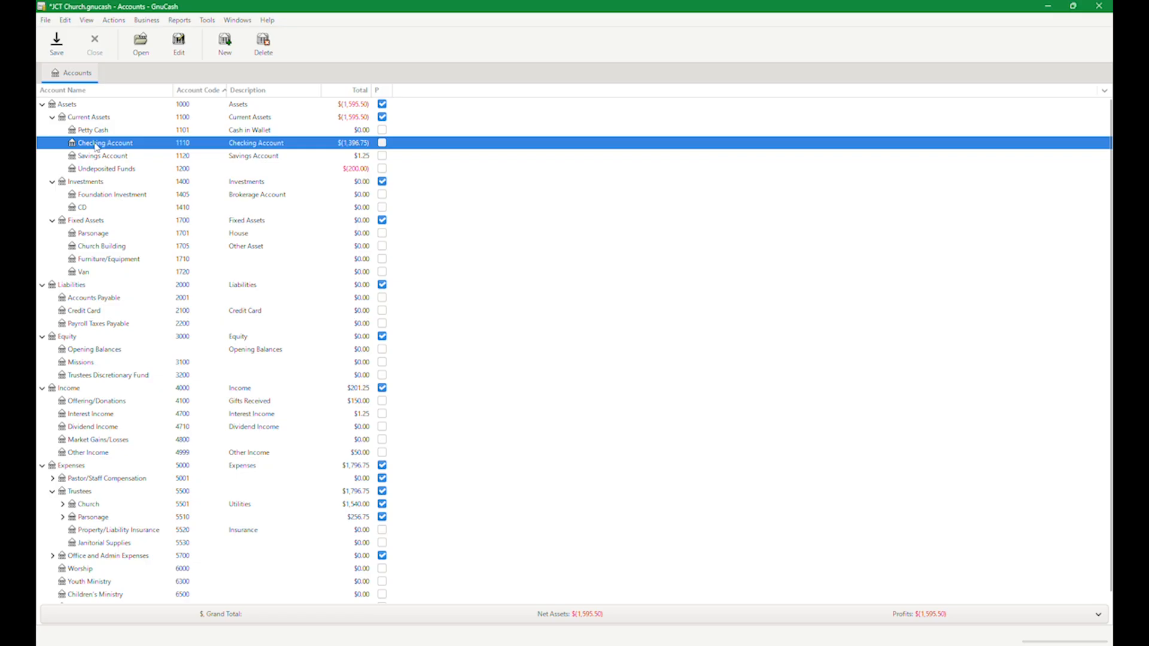
Step: Open the Checking Account register and begin a 01/13/2026 transaction, reusing the donor's name from the first existing entry as the description
{"action": "double_click", "coordinate": [98, 148]}
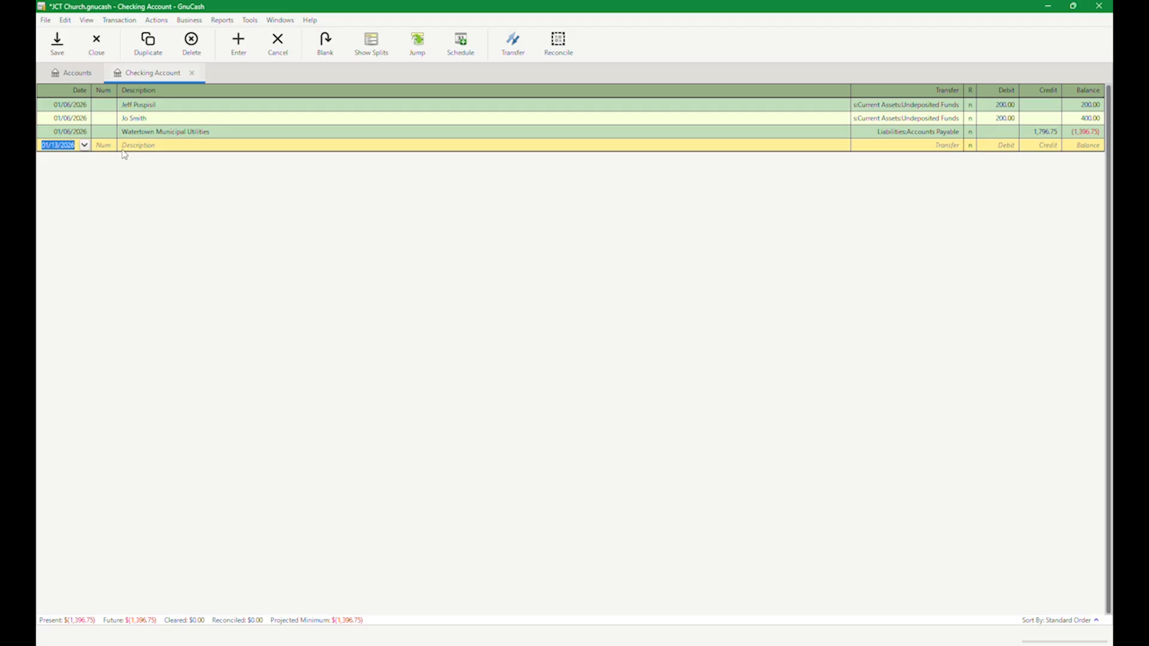
{"action": "left_click", "coordinate": [100, 149]}
{"action": "left_click", "coordinate": [170, 149]}
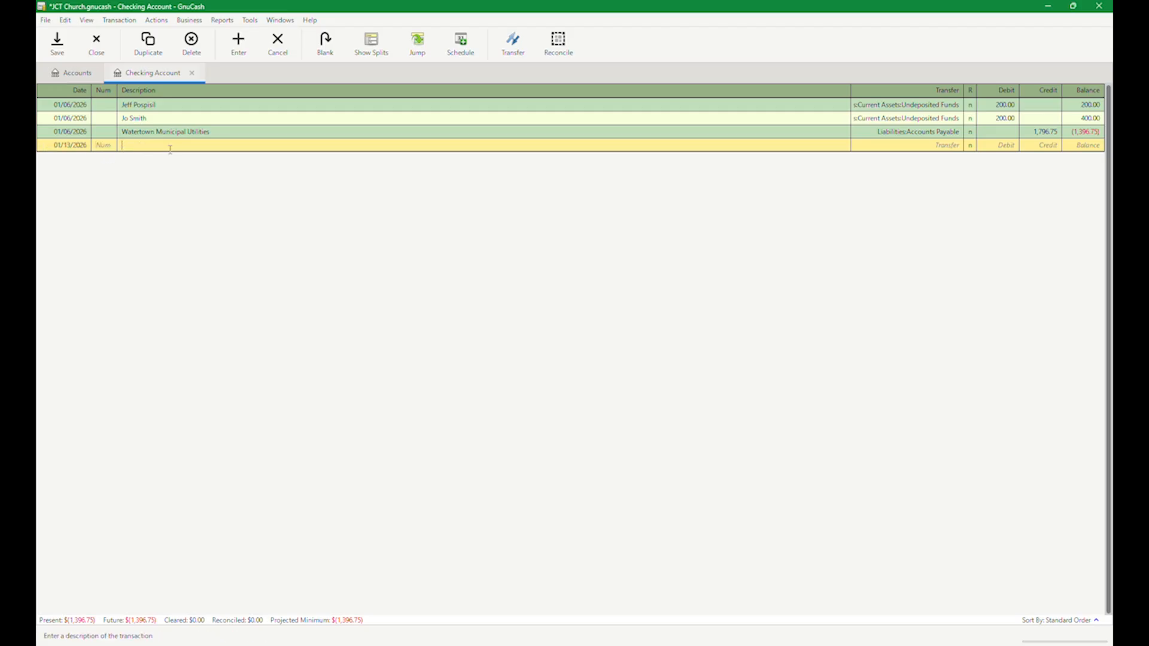
{"action": "type", "text": "J"}
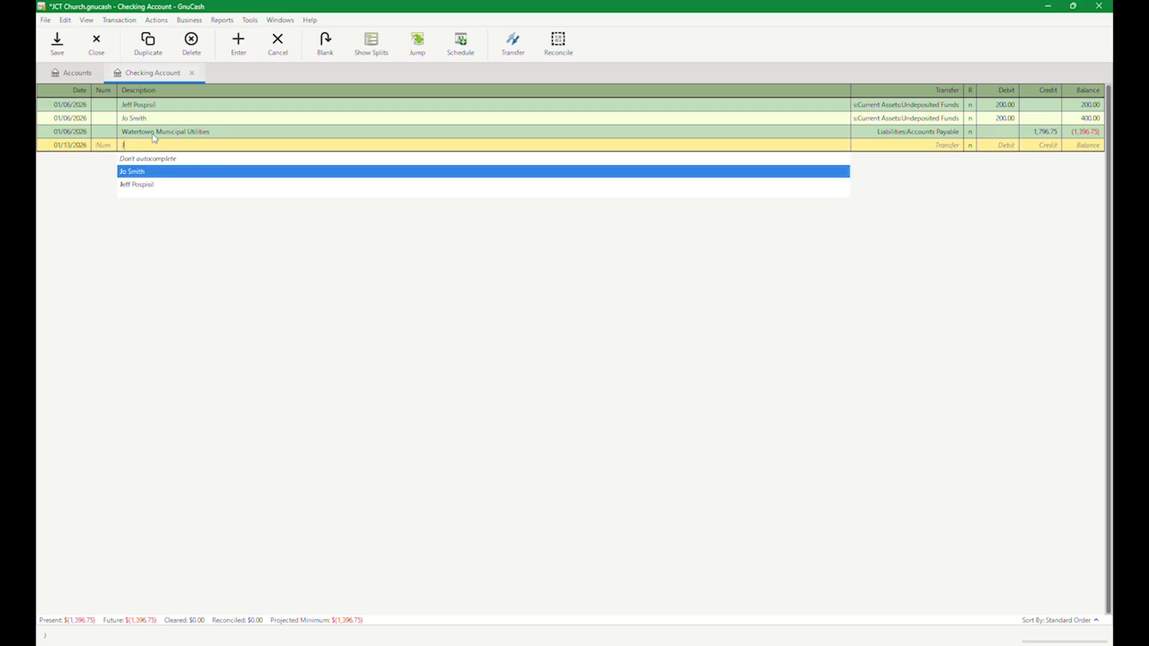
{"action": "left_click", "coordinate": [149, 184]}
{"action": "key", "text": "Tab"}
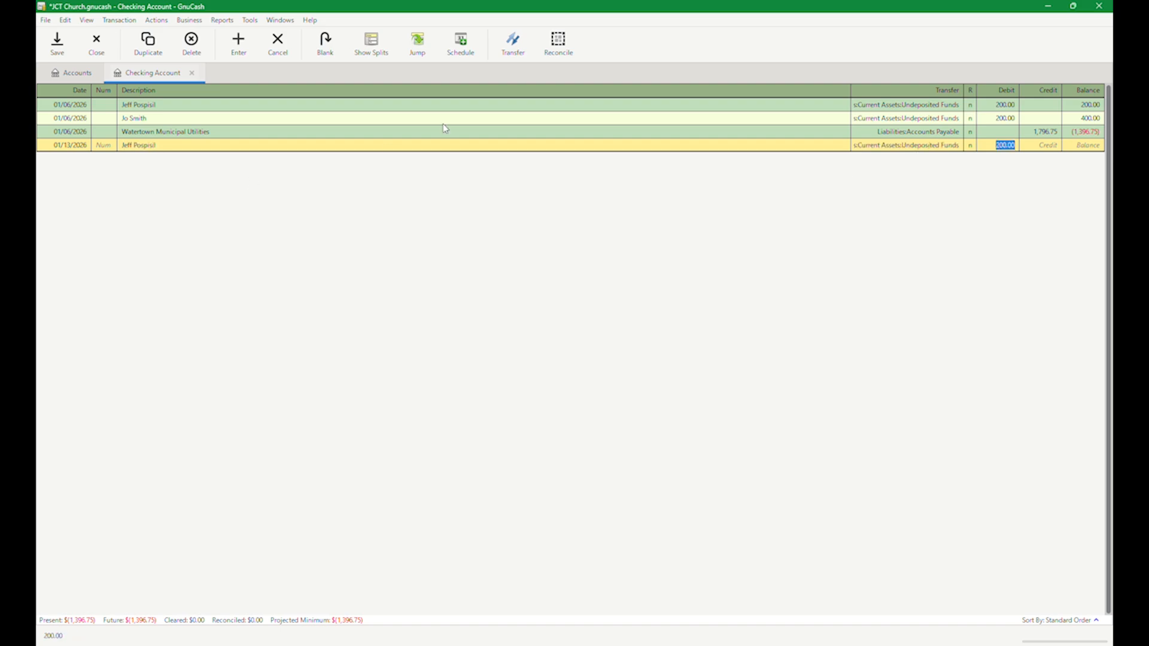
Step: Set the new transaction's transfer account to Income:Offering/Donations and record it with the 200.00 debit
{"action": "left_click", "coordinate": [948, 146]}
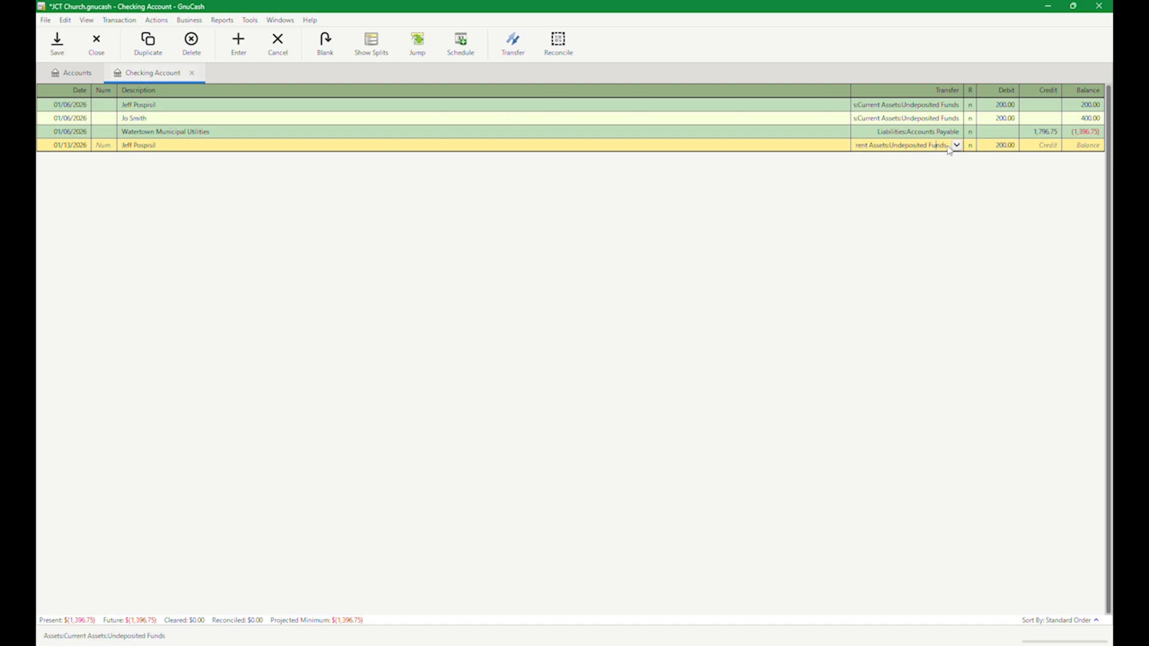
{"action": "left_click", "coordinate": [957, 146]}
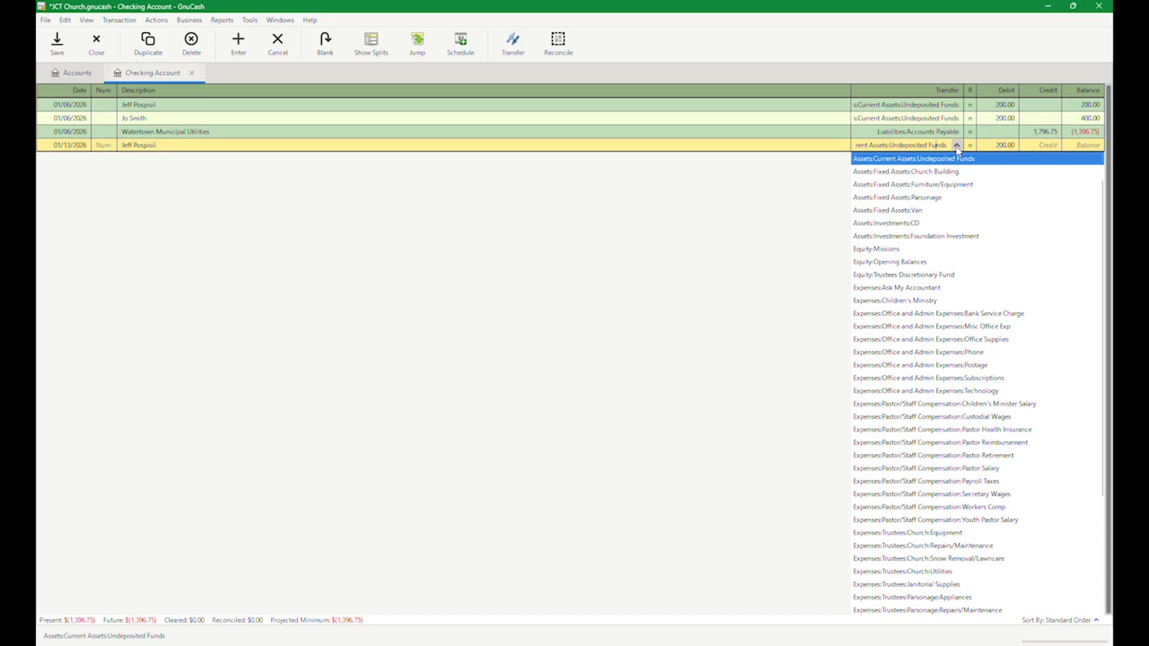
{"action": "scroll", "coordinate": [930, 299], "scroll_direction": "down", "scroll_amount": 3}
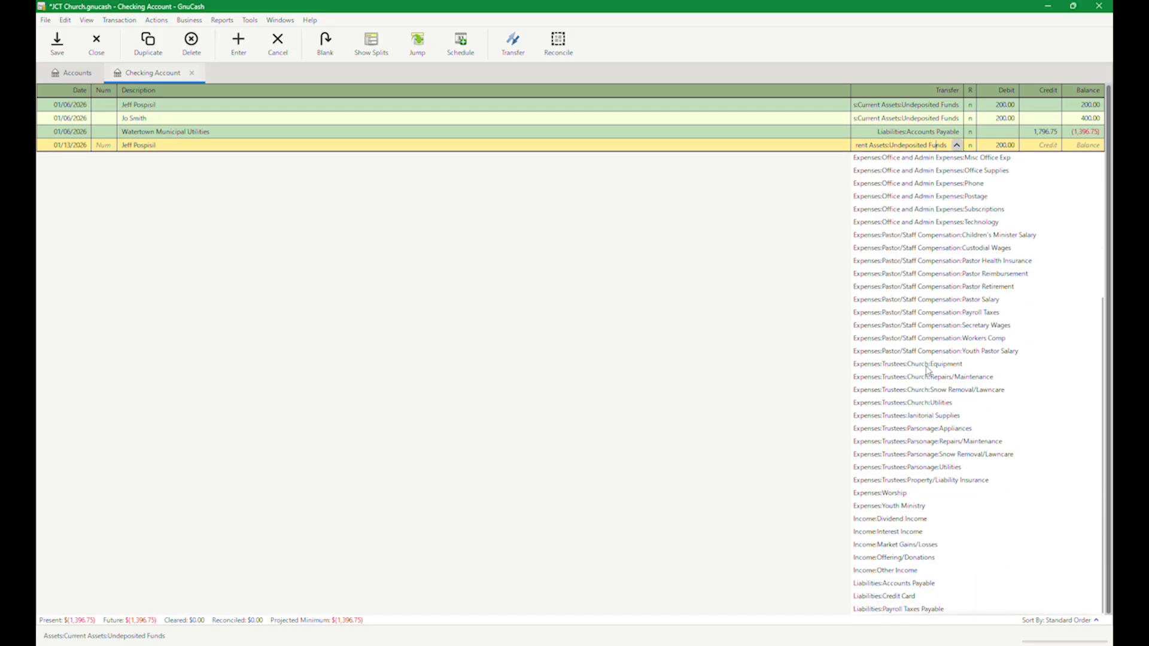
{"action": "left_click", "coordinate": [888, 558]}
{"action": "key", "text": "Tab"}
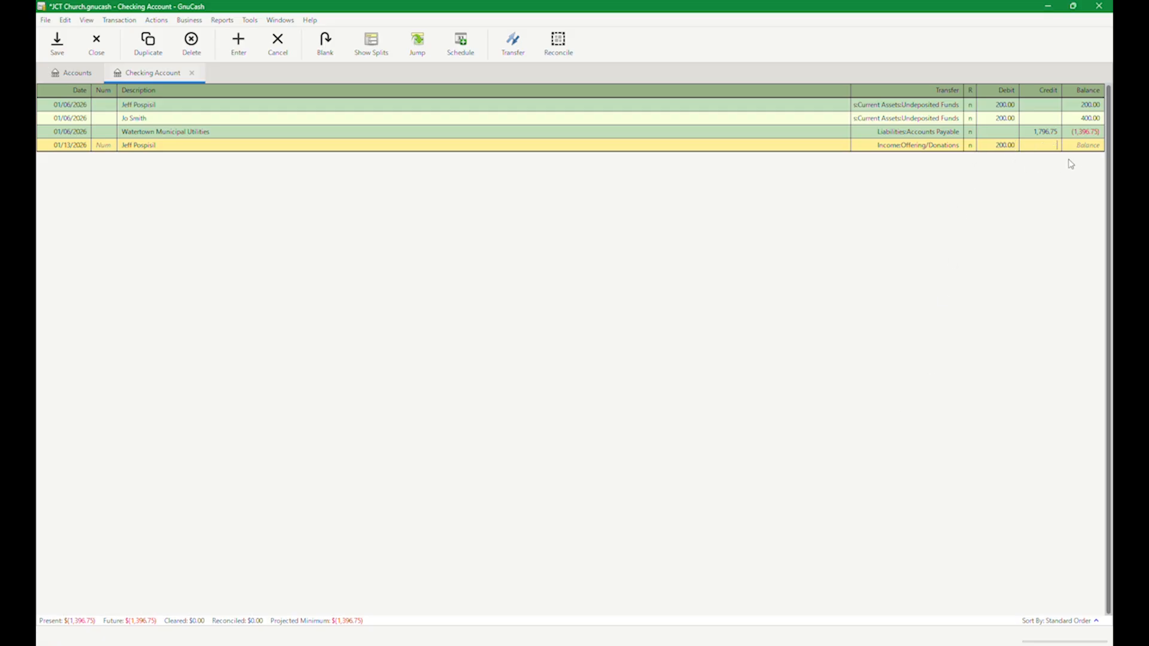
{"action": "key", "text": "Return"}
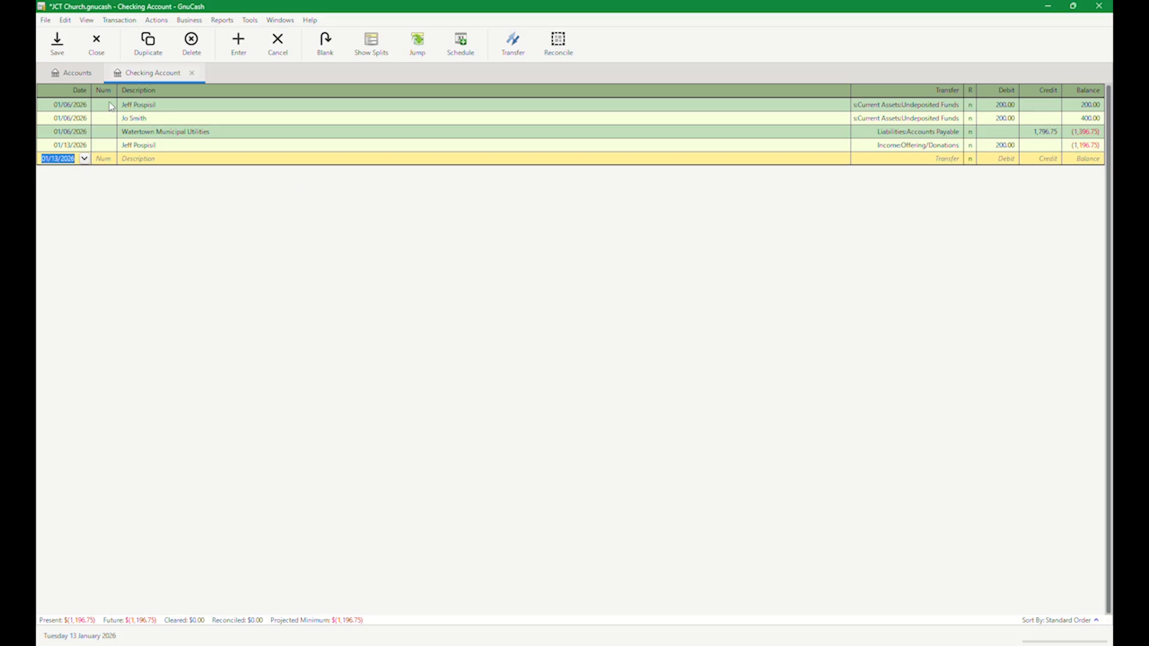
Step: Open the Offering/Donations register from the account list to check the recorded gift, and save the book
{"action": "left_click", "coordinate": [75, 74]}
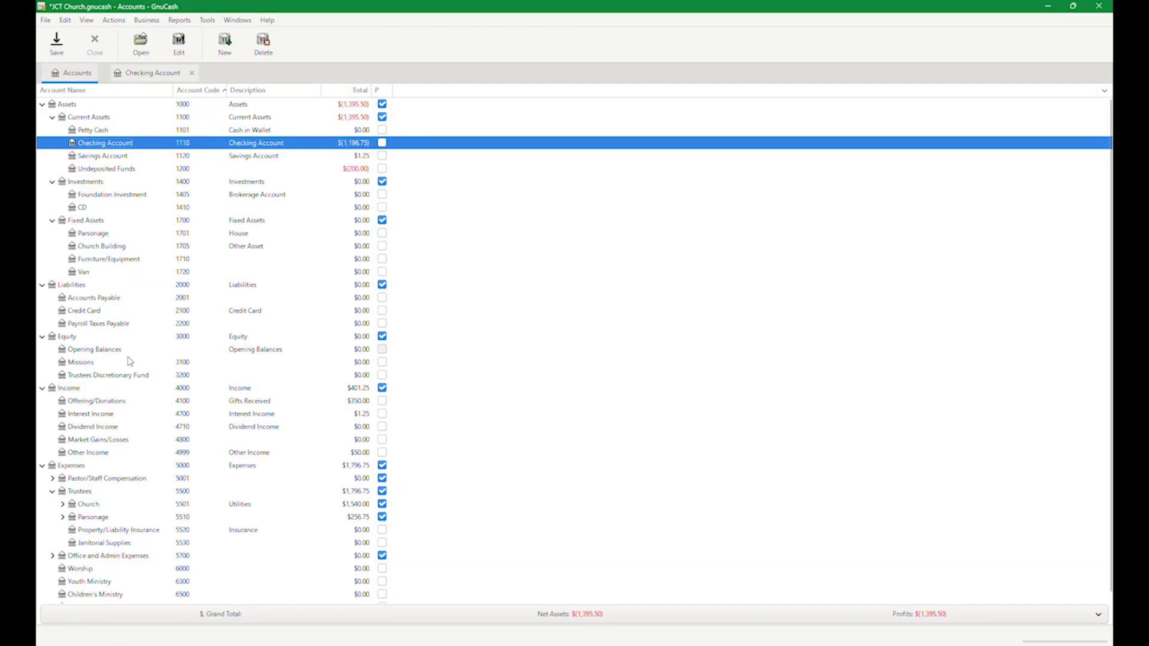
{"action": "double_click", "coordinate": [86, 401]}
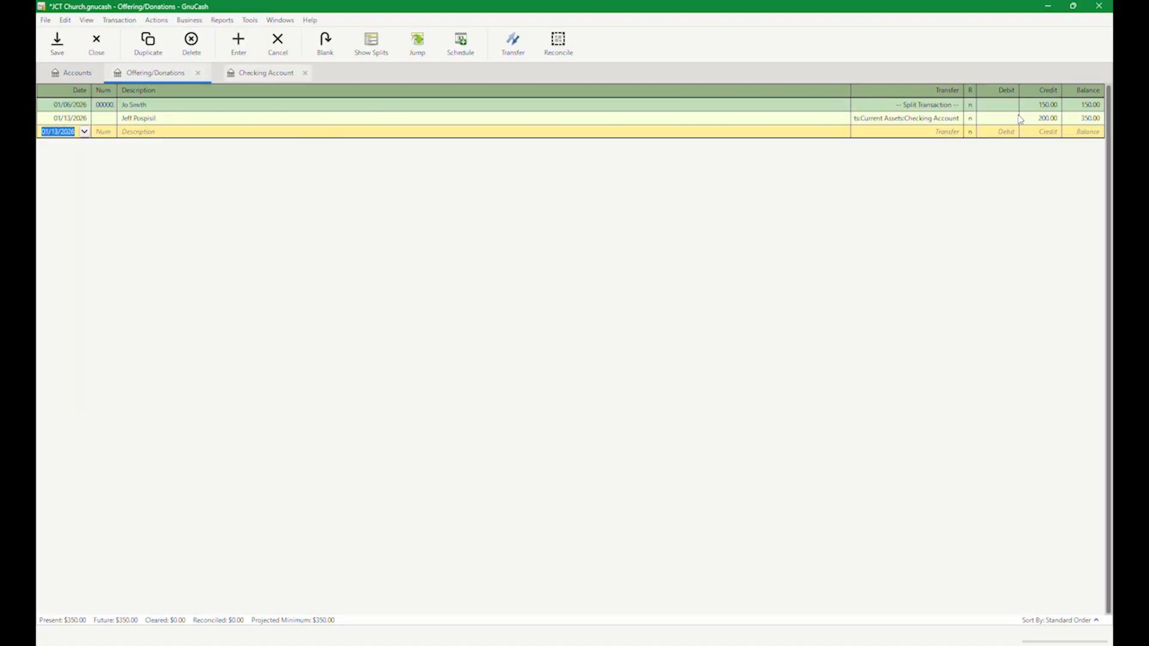
{"action": "key", "text": "ctrl+s"}
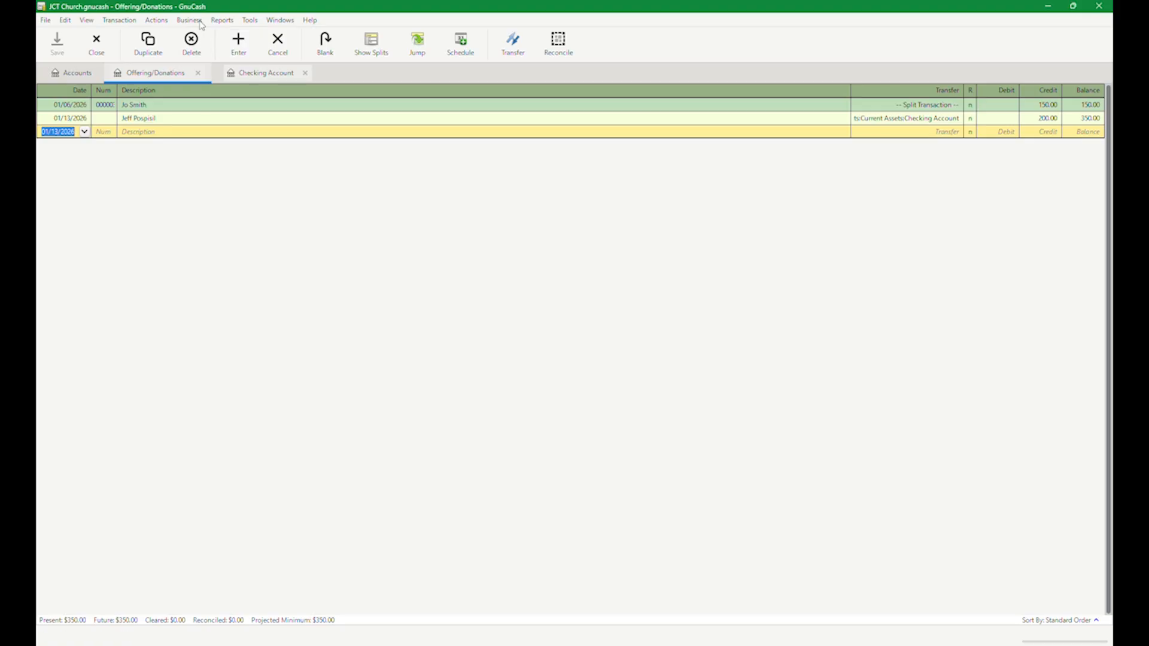
Step: Open the customers overview listing the donors
{"action": "left_click", "coordinate": [219, 22]}
{"action": "mouse_move", "coordinate": [194, 37]}
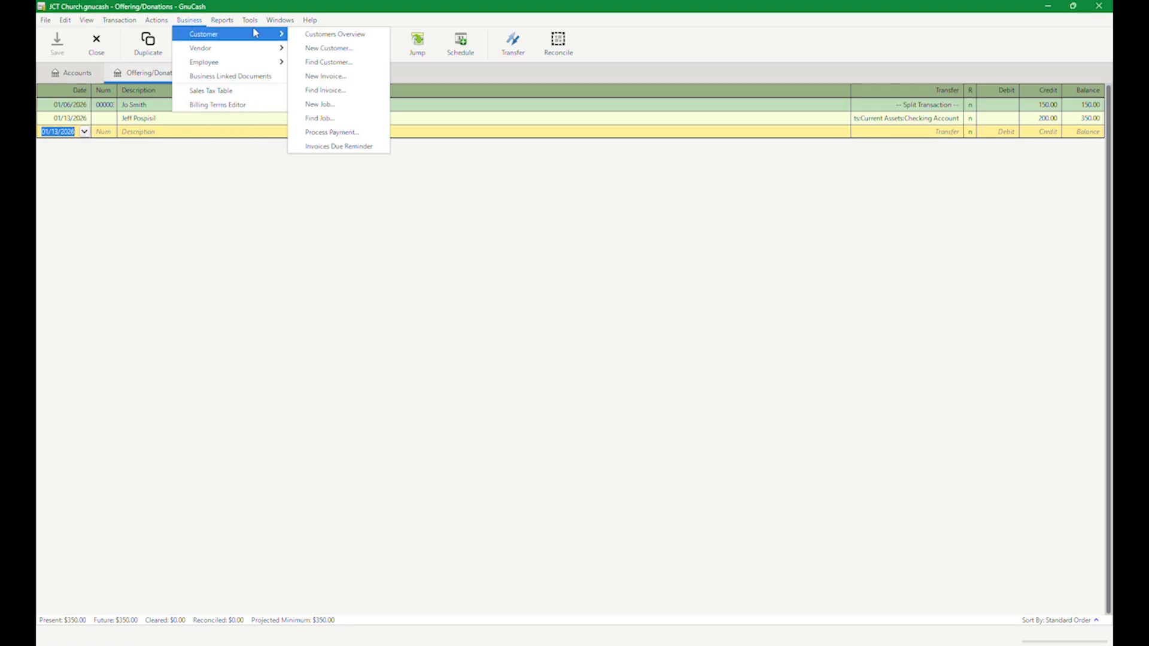
{"action": "left_click", "coordinate": [308, 37]}
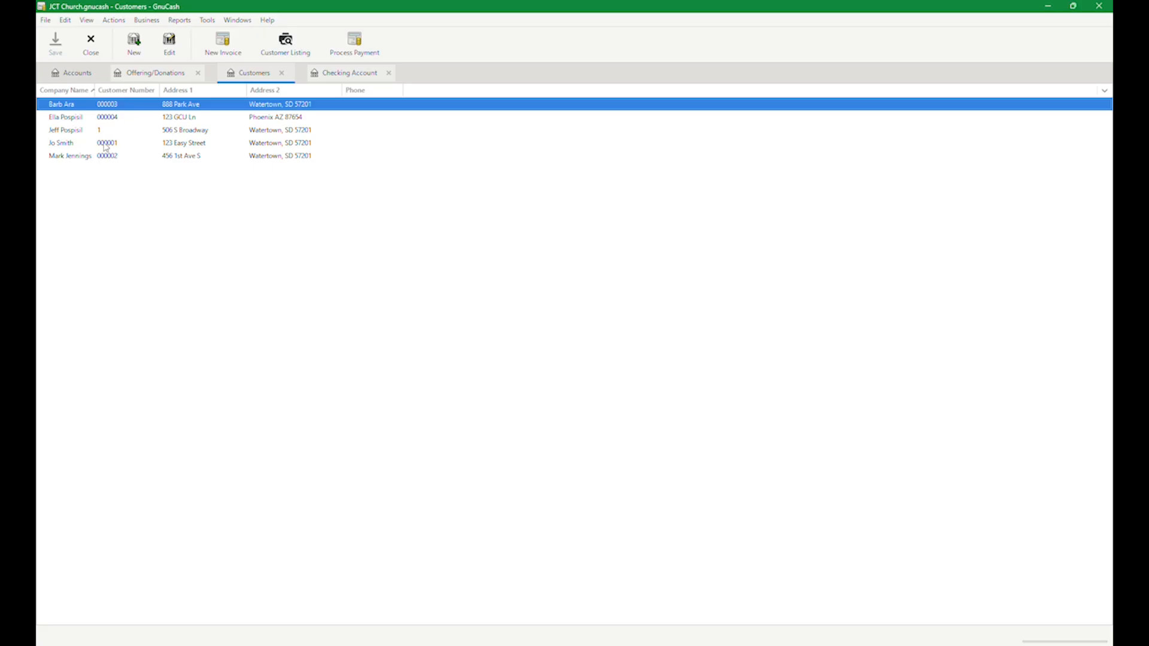
{"action": "left_click", "coordinate": [56, 133]}
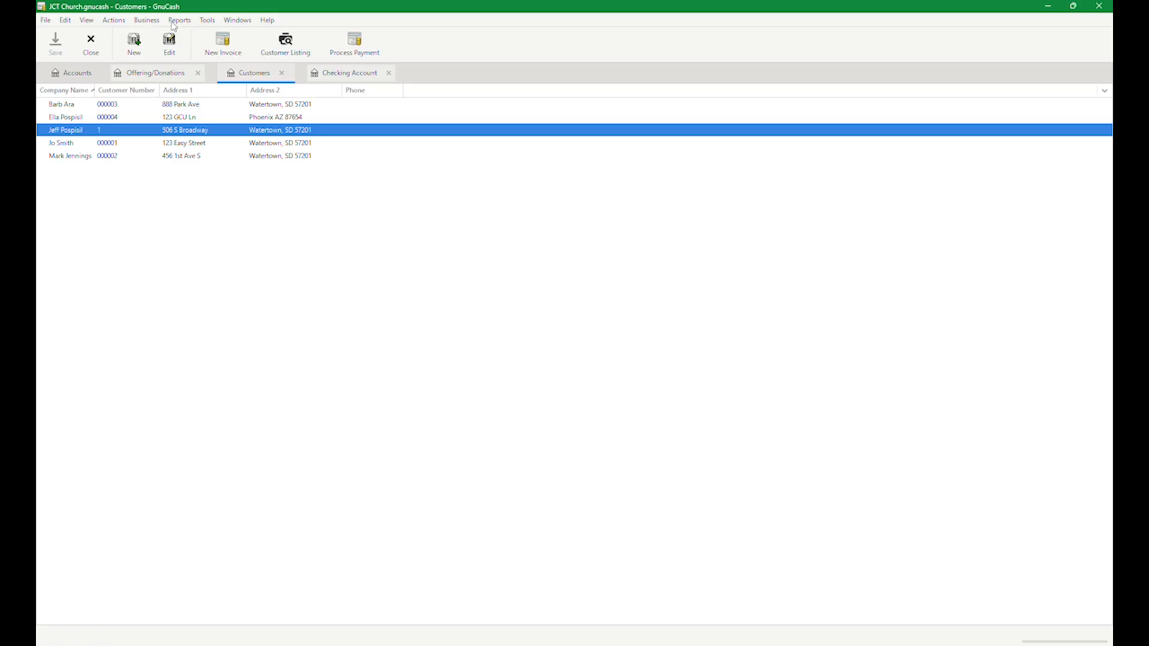
{"action": "left_click", "coordinate": [134, 43]}
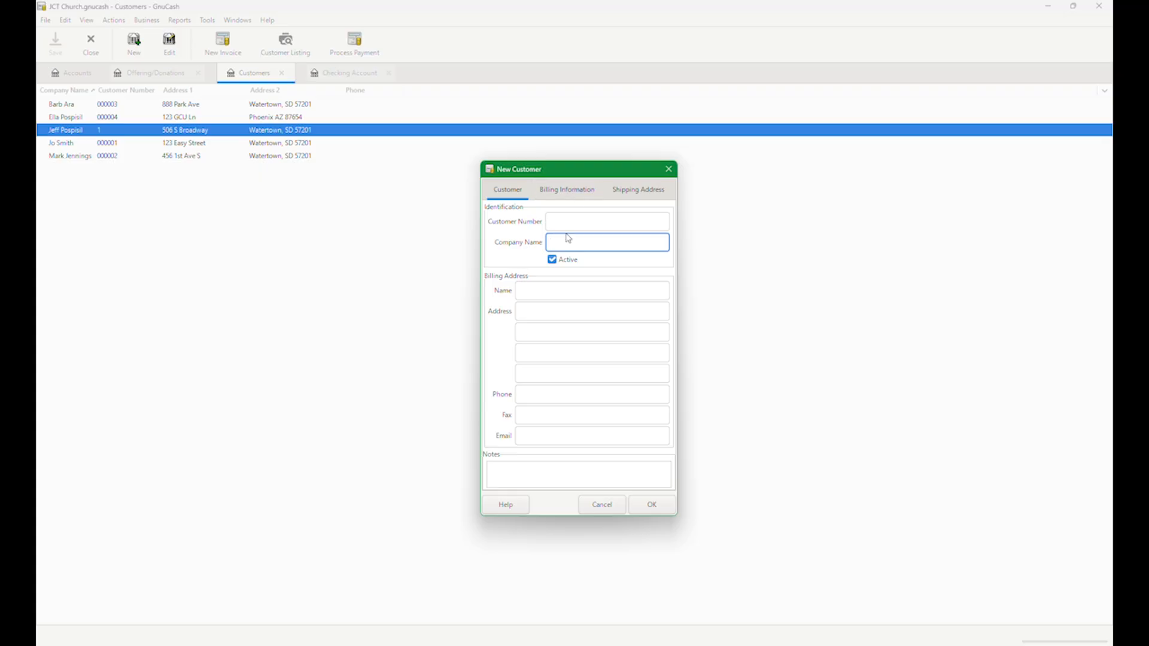
{"action": "left_click", "coordinate": [668, 169]}
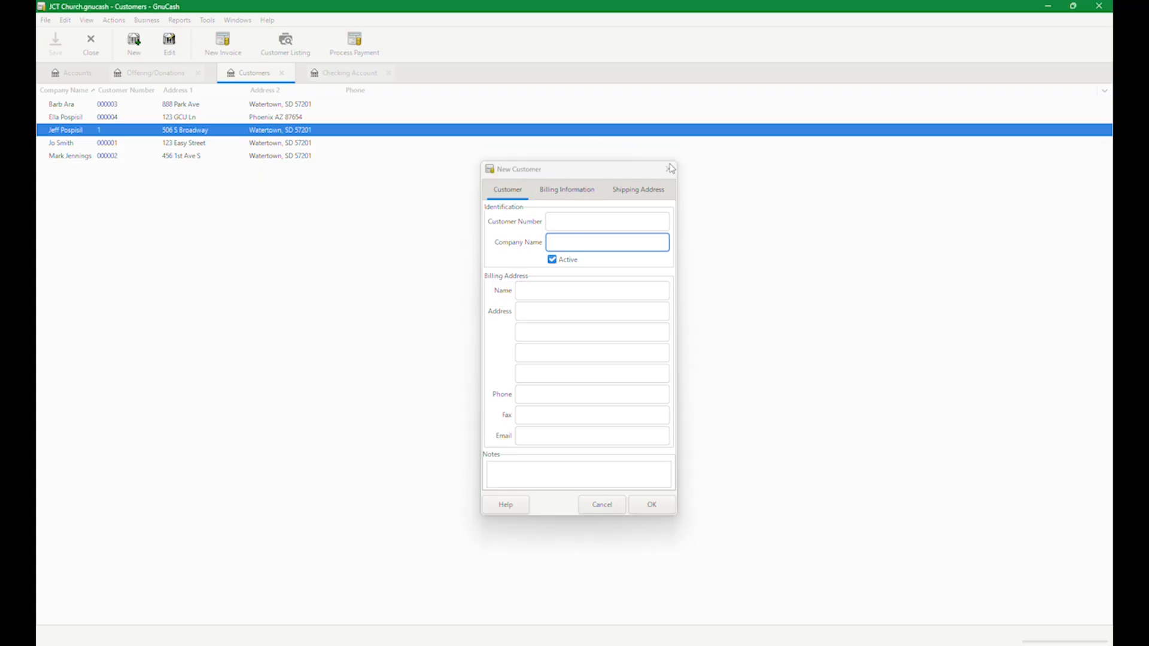
Step: Compare the third customer's report with the Checking Account register, and close both
{"action": "double_click", "coordinate": [80, 132]}
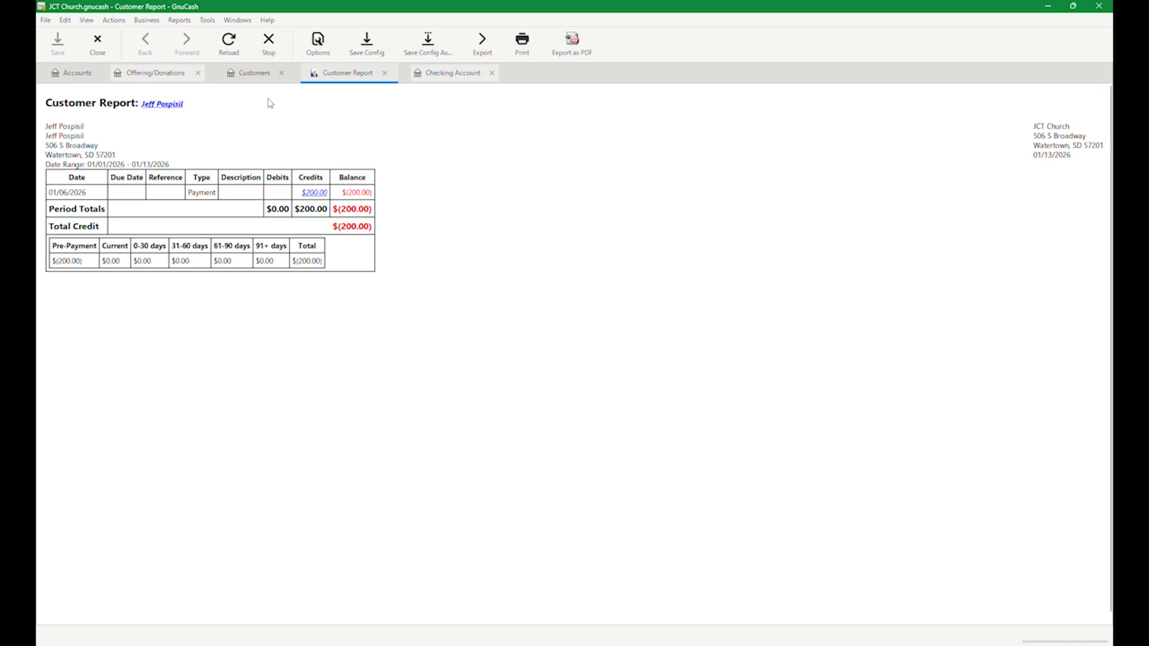
{"action": "left_click", "coordinate": [458, 75]}
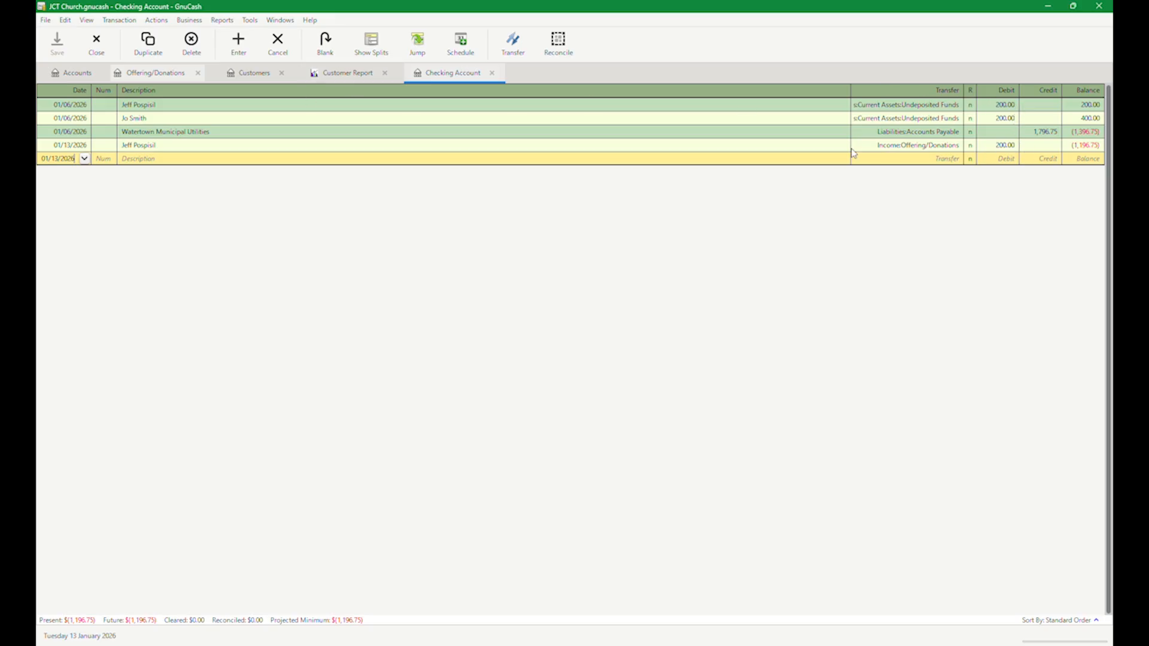
{"action": "left_click", "coordinate": [491, 74]}
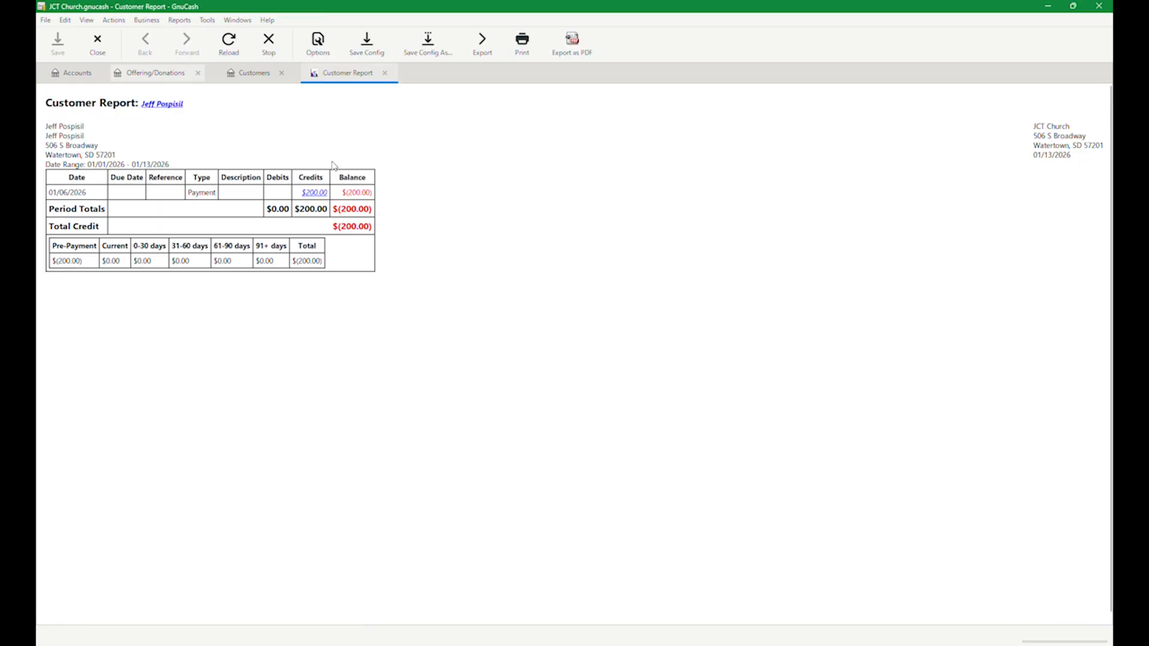
{"action": "left_click", "coordinate": [123, 23]}
{"action": "mouse_move", "coordinate": [145, 23]}
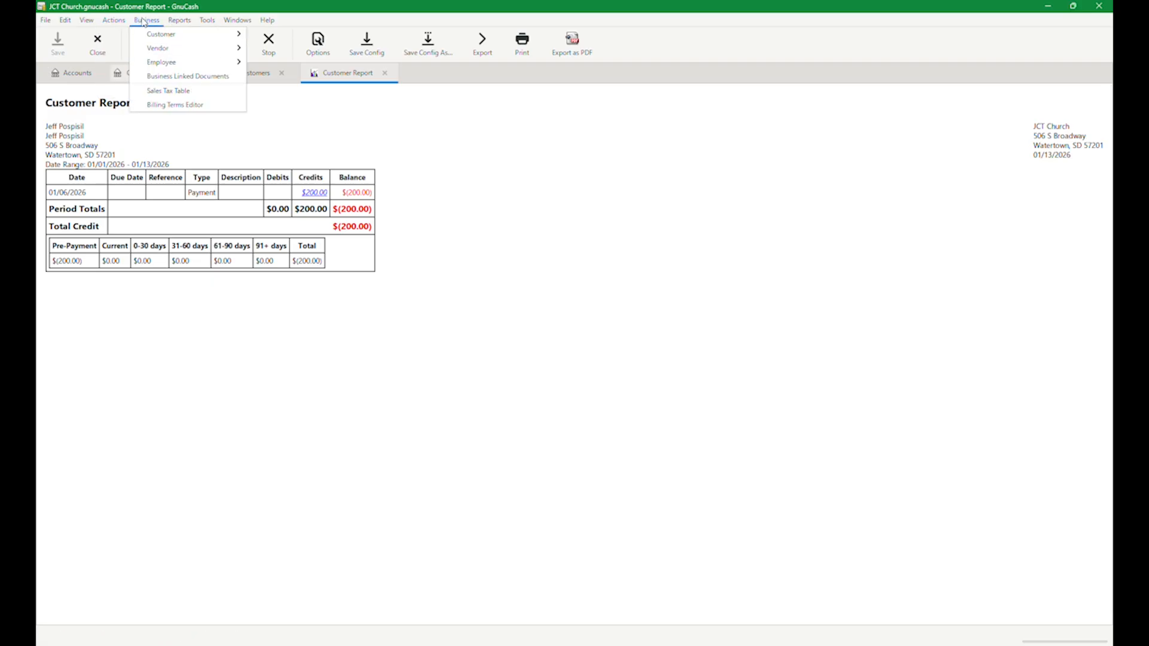
{"action": "left_click", "coordinate": [475, 133]}
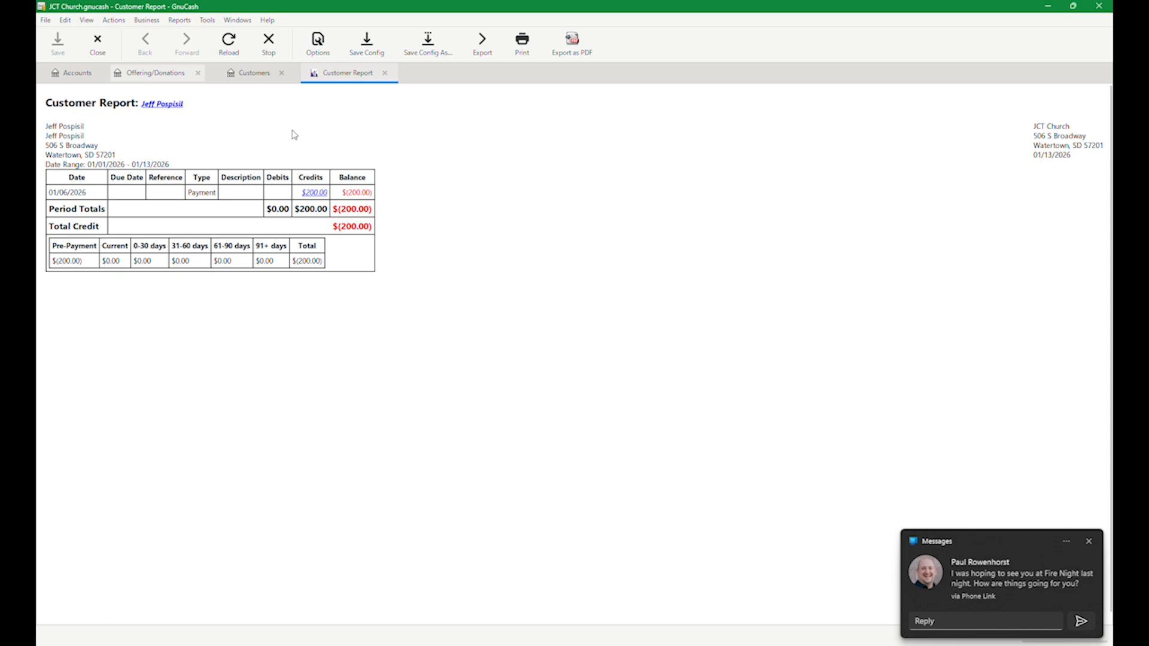
{"action": "left_click", "coordinate": [384, 73]}
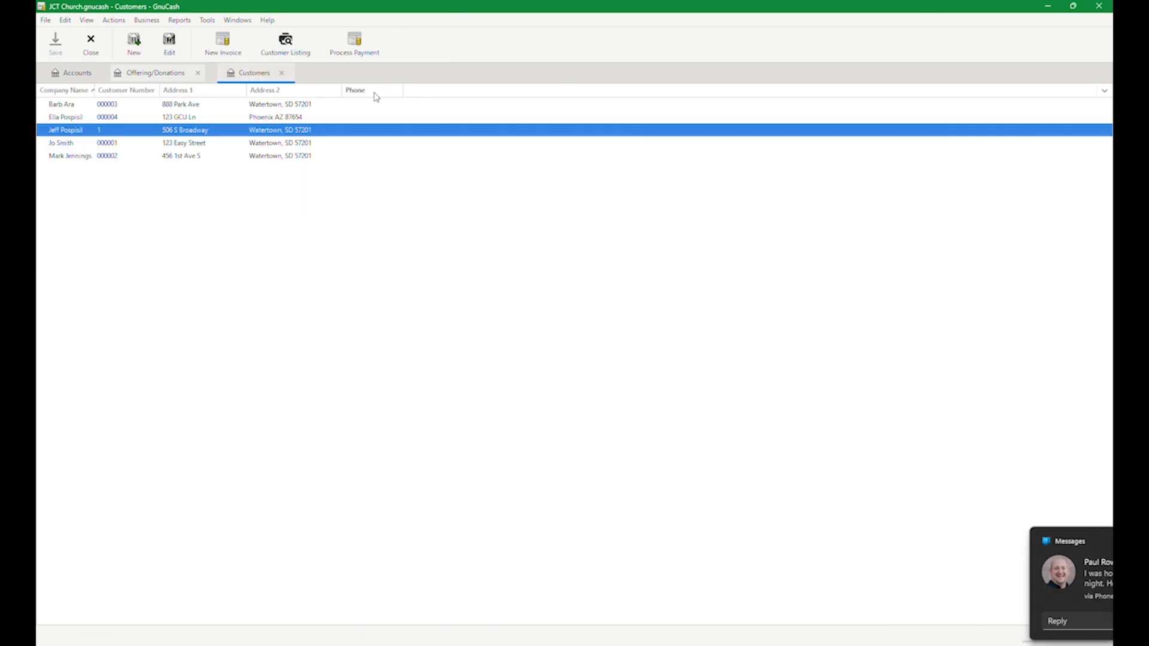
Step: Create a new invoice opened 01/13/2026 for the selected customer, with no job and terms set to None
{"action": "left_click", "coordinate": [175, 21]}
{"action": "mouse_move", "coordinate": [146, 20]}
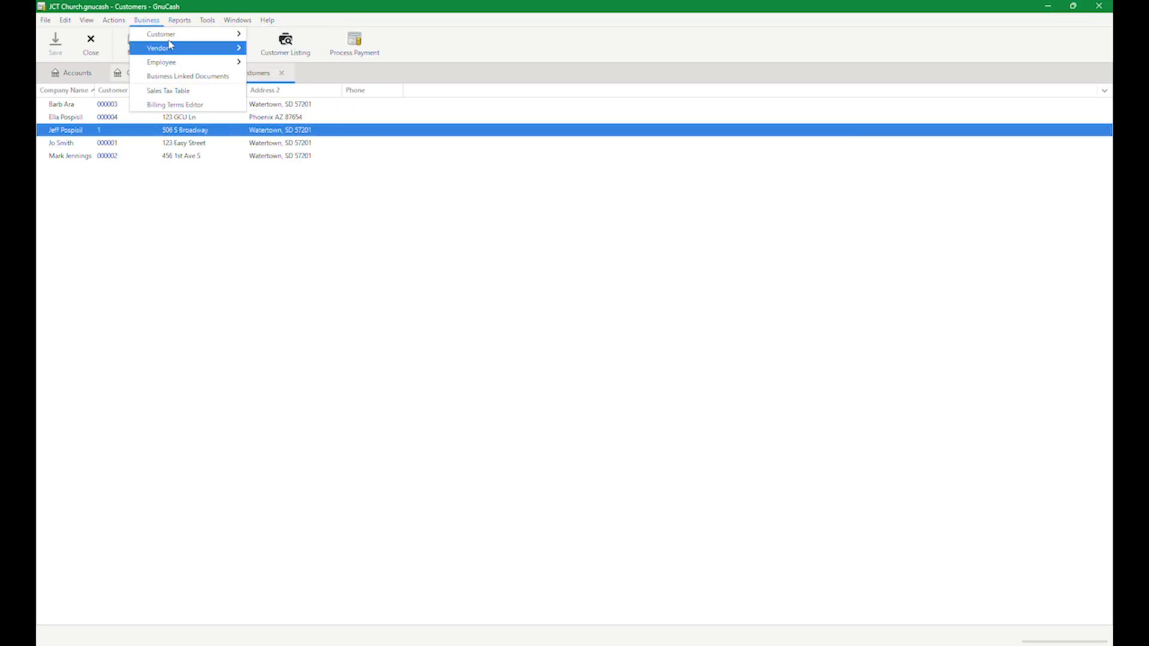
{"action": "mouse_move", "coordinate": [237, 35]}
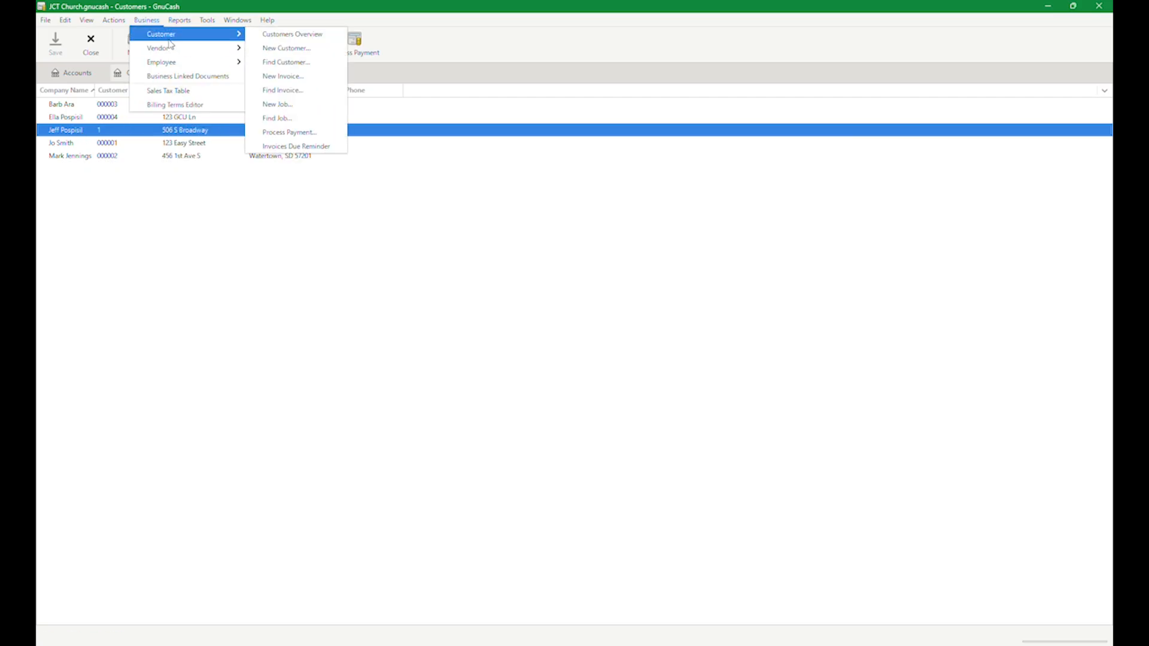
{"action": "left_click", "coordinate": [167, 131]}
{"action": "left_click", "coordinate": [230, 46]}
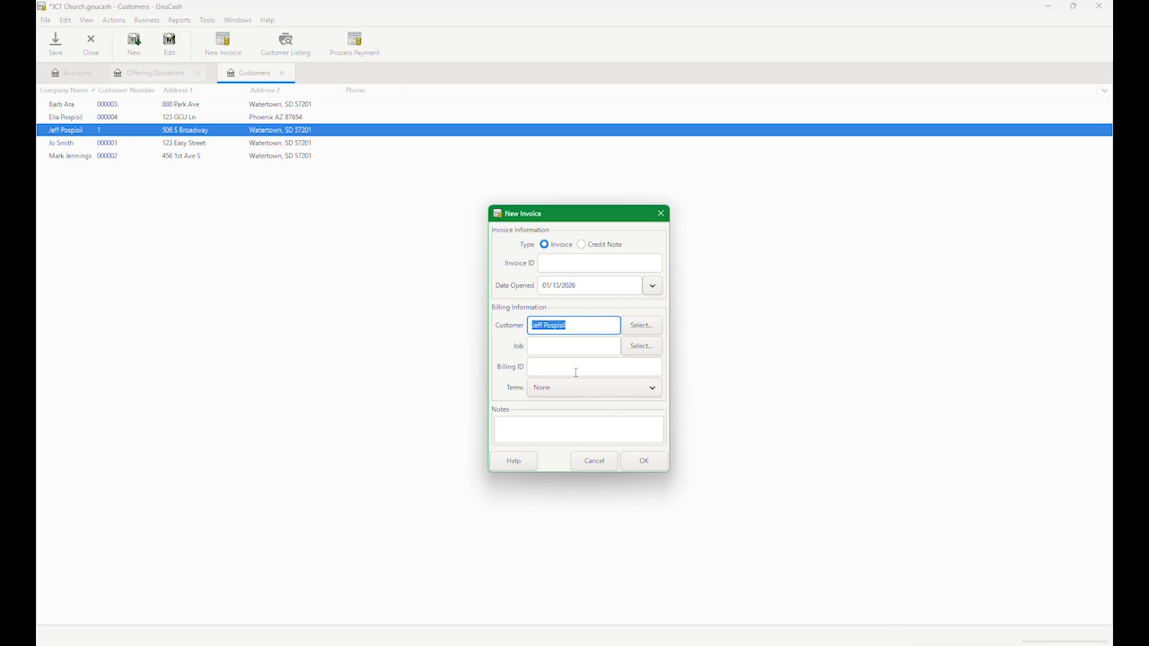
{"action": "left_click", "coordinate": [645, 460]}
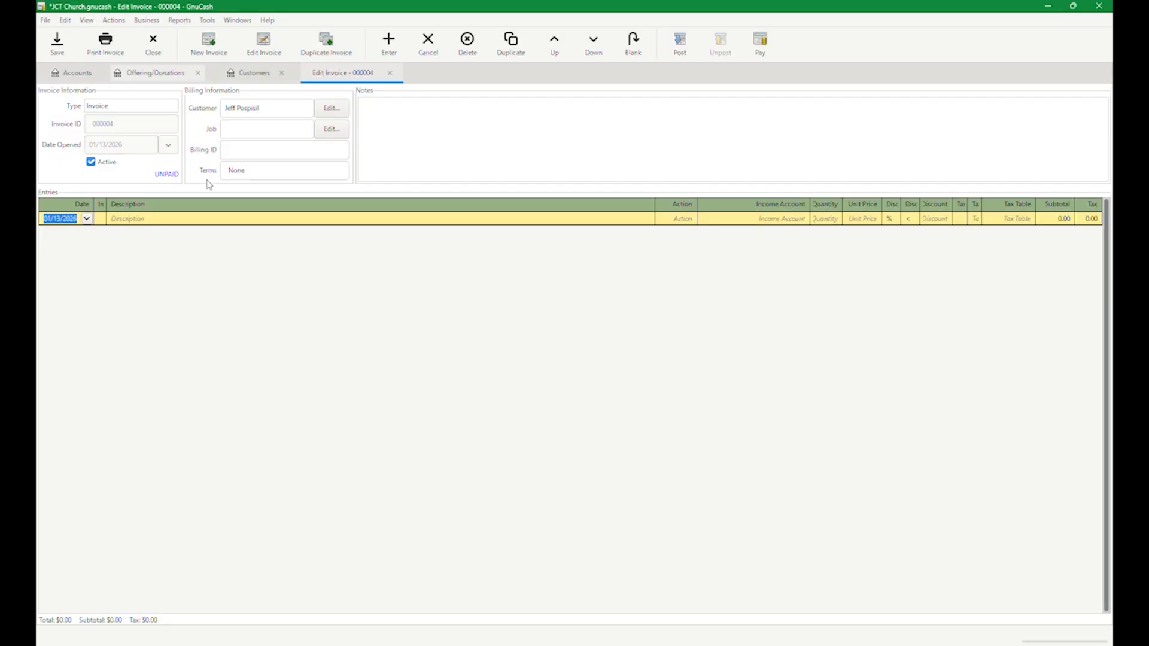
Step: Enter "Offering" as the first invoice line's description and assign it to the Income:Offering/Donations account
{"action": "key", "text": "Tab"}
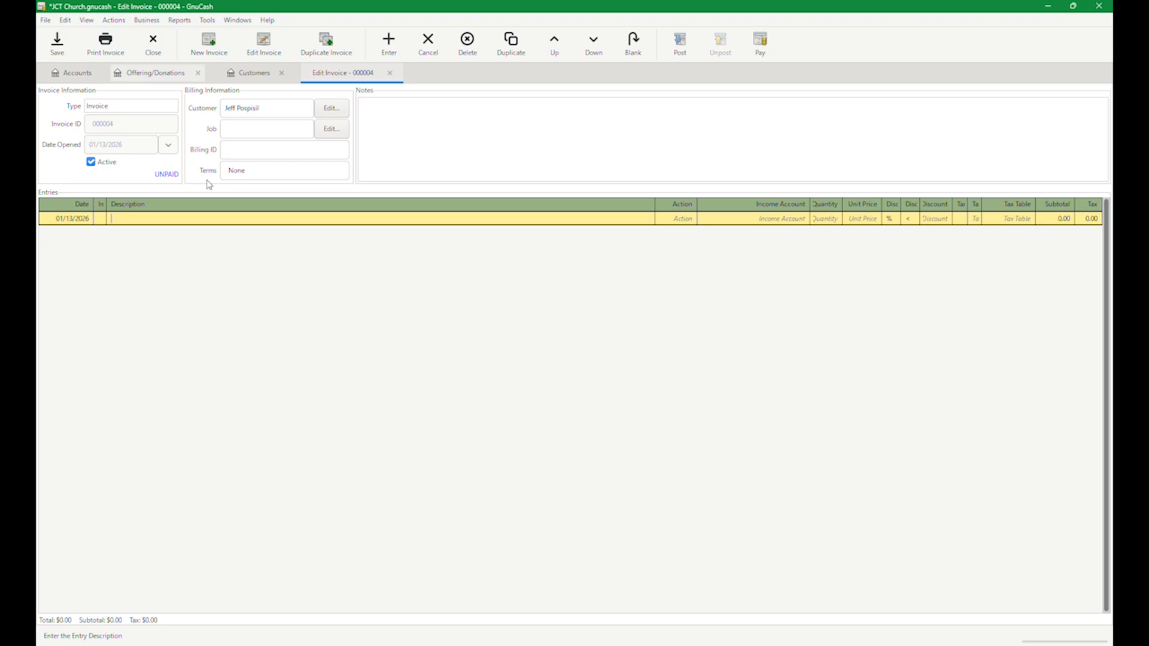
{"action": "type", "text": "Offering"}
{"action": "key", "text": "Tab"}
{"action": "left_click", "coordinate": [766, 219]}
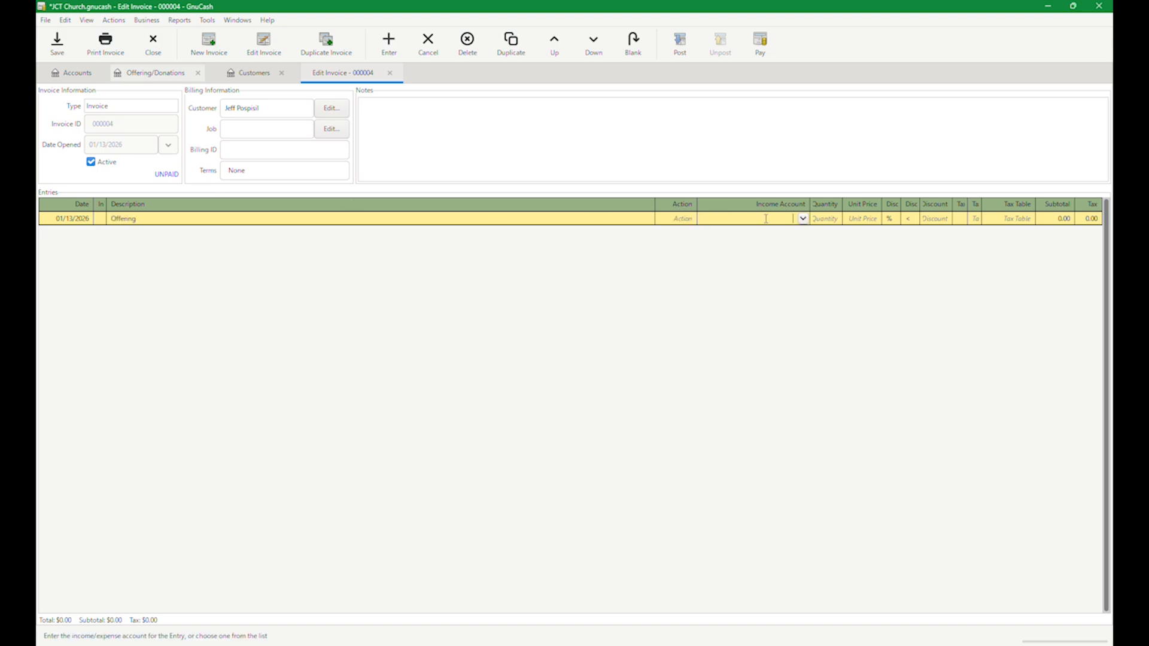
{"action": "left_click", "coordinate": [803, 220]}
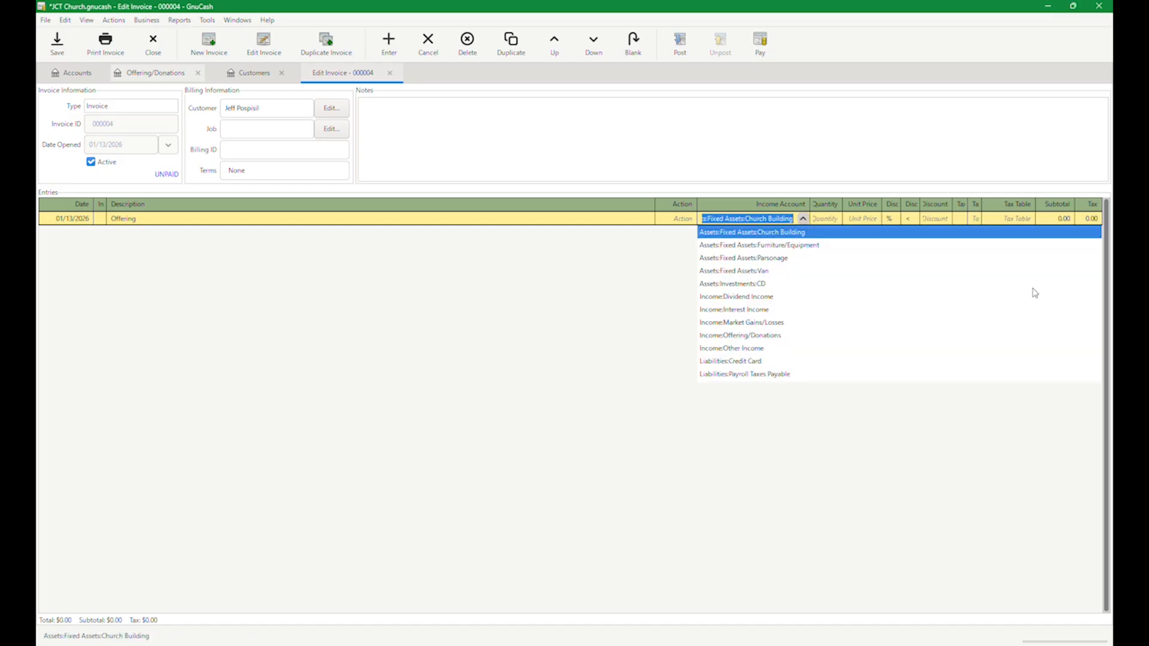
{"action": "type", "text": "of"}
{"action": "key", "text": "Tab"}
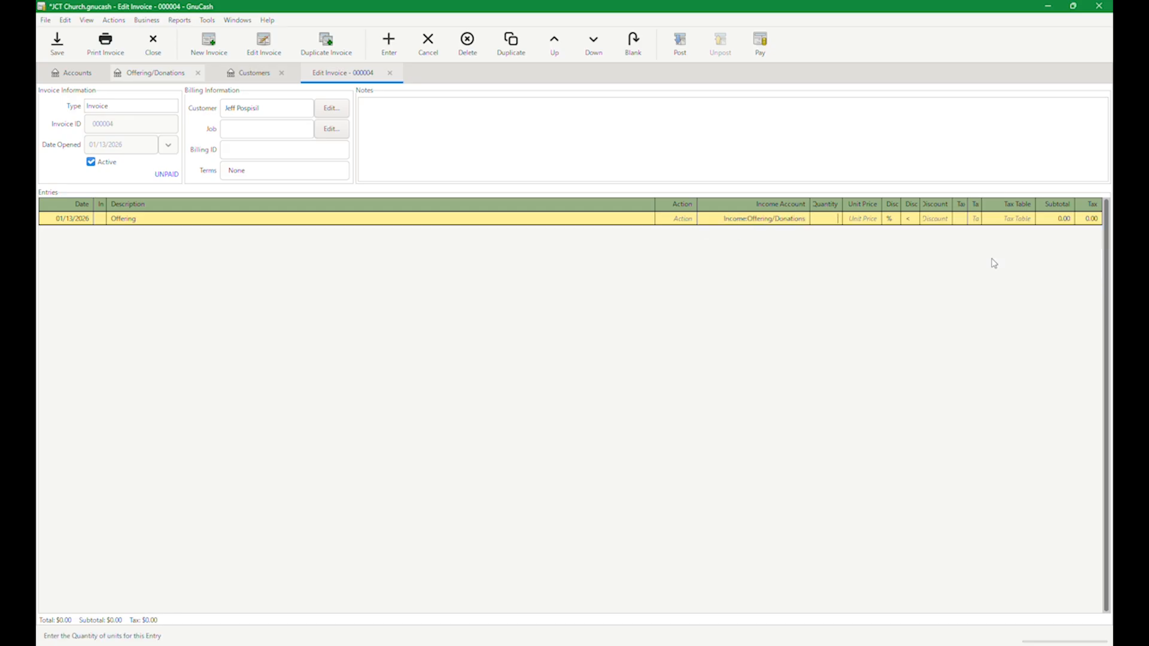
Step: Set the Offering line's quantity to 1 and unit price to 200, and record the line
{"action": "type", "text": "1"}
{"action": "key", "text": "Tab"}
{"action": "type", "text": "200"}
{"action": "key", "text": "Tab"}
{"action": "key", "text": "Return"}
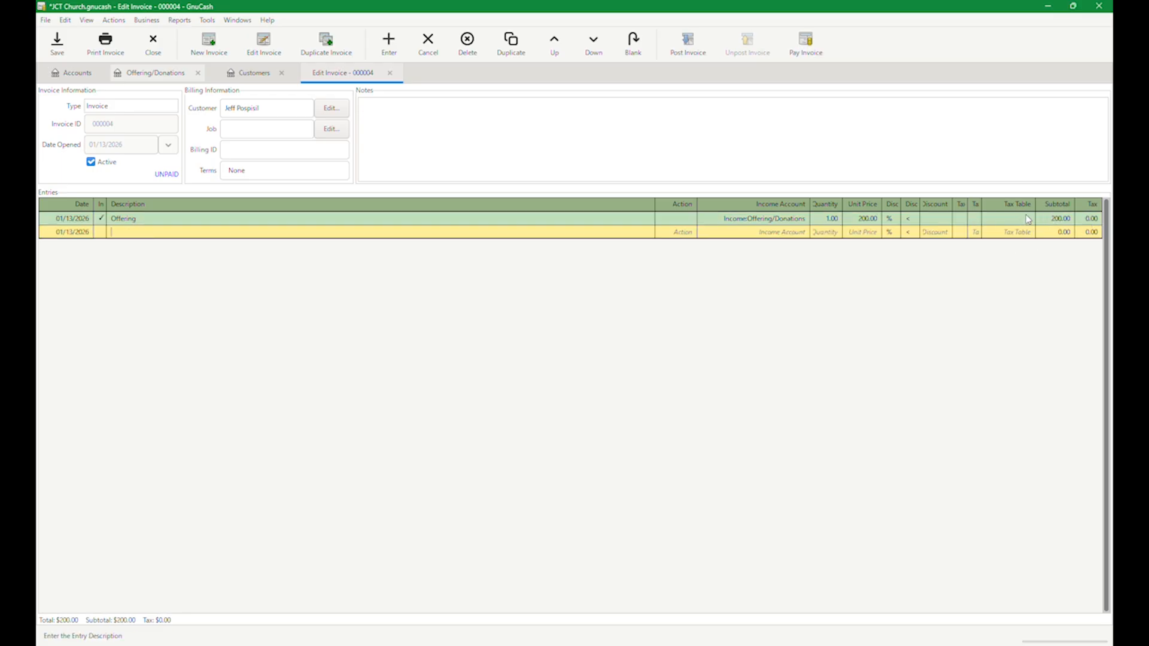
Step: Post the invoice with post and due dates of 01/13/2026 to the Undeposited Funds account, accumulating splits
{"action": "left_click", "coordinate": [1062, 232]}
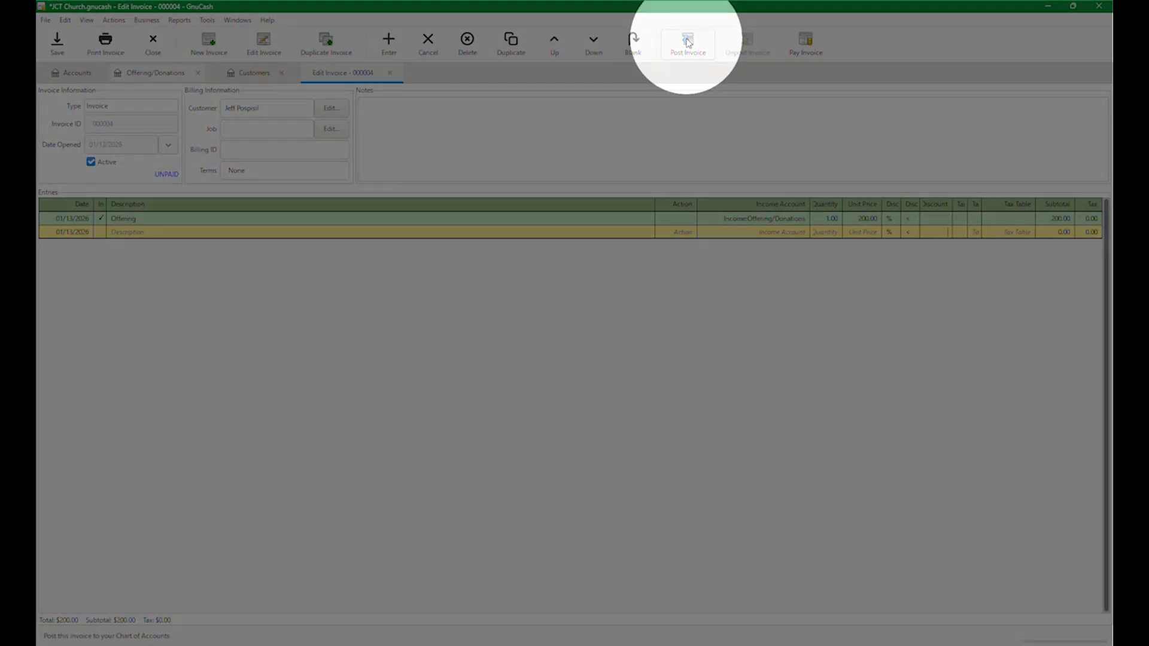
{"action": "left_click", "coordinate": [688, 42]}
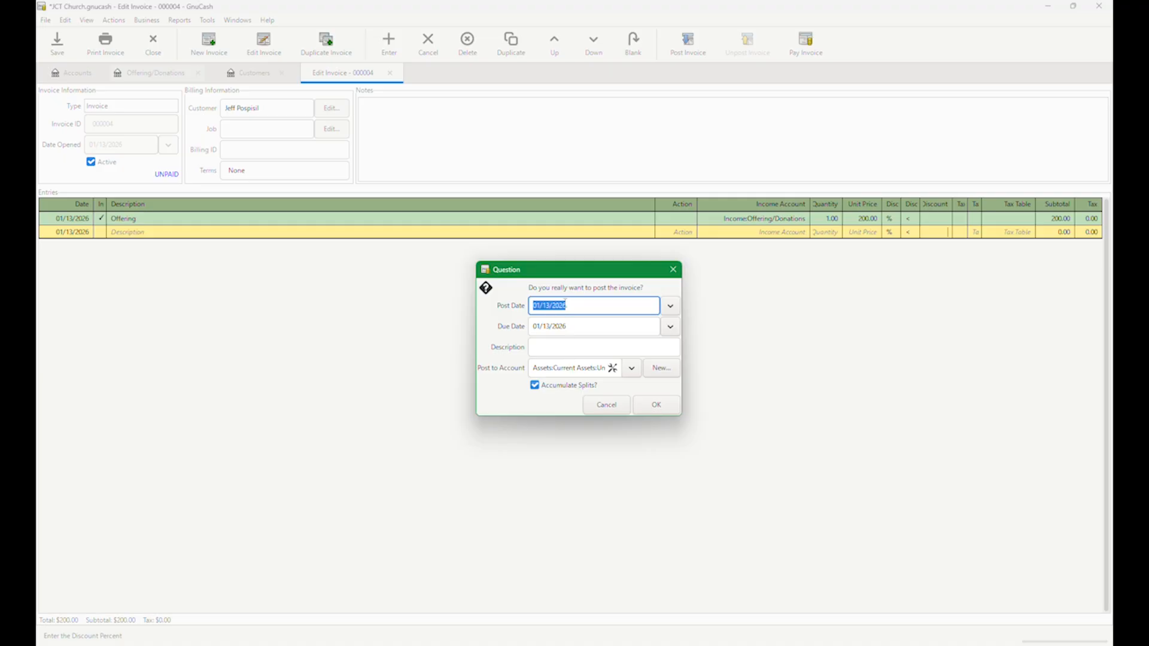
{"action": "left_click", "coordinate": [658, 406]}
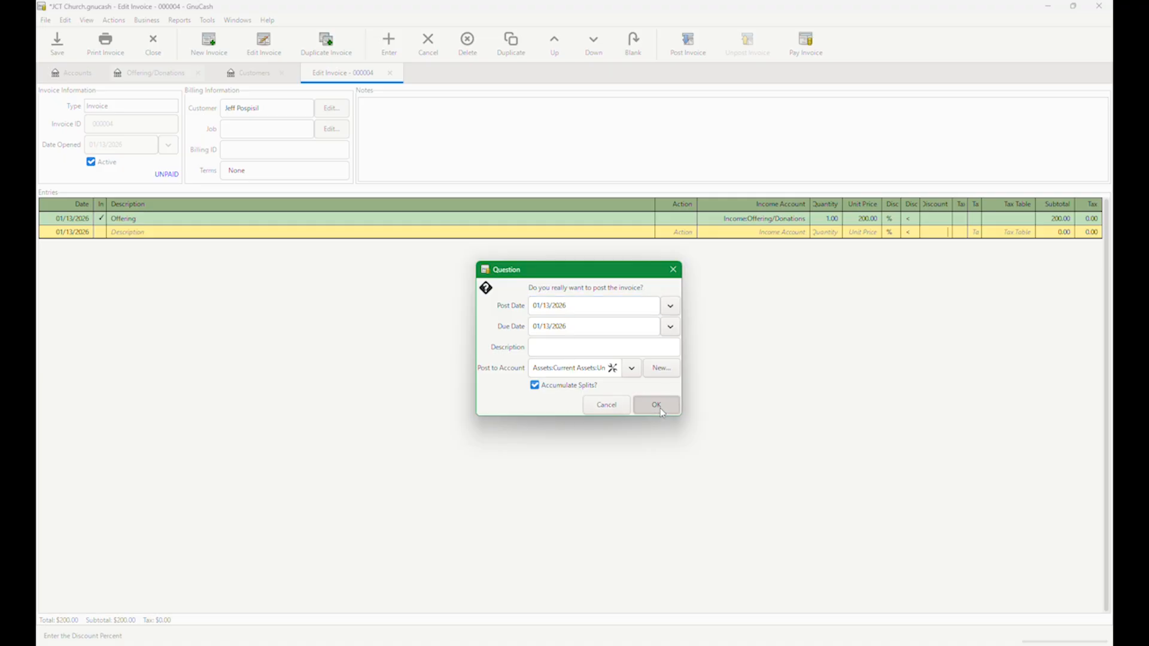
Step: Confirm posting the invoice and process its 200.00 payment dated 01/13/2026 into the Checking Account with number 1234
{"action": "left_click", "coordinate": [658, 406]}
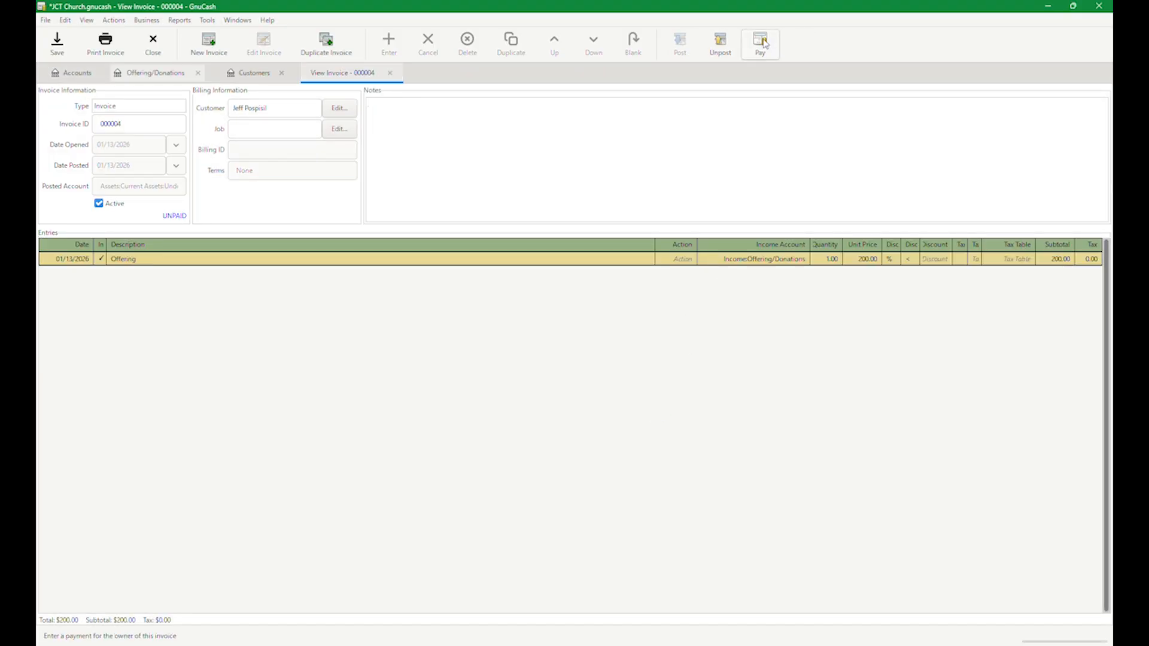
{"action": "left_click", "coordinate": [761, 46]}
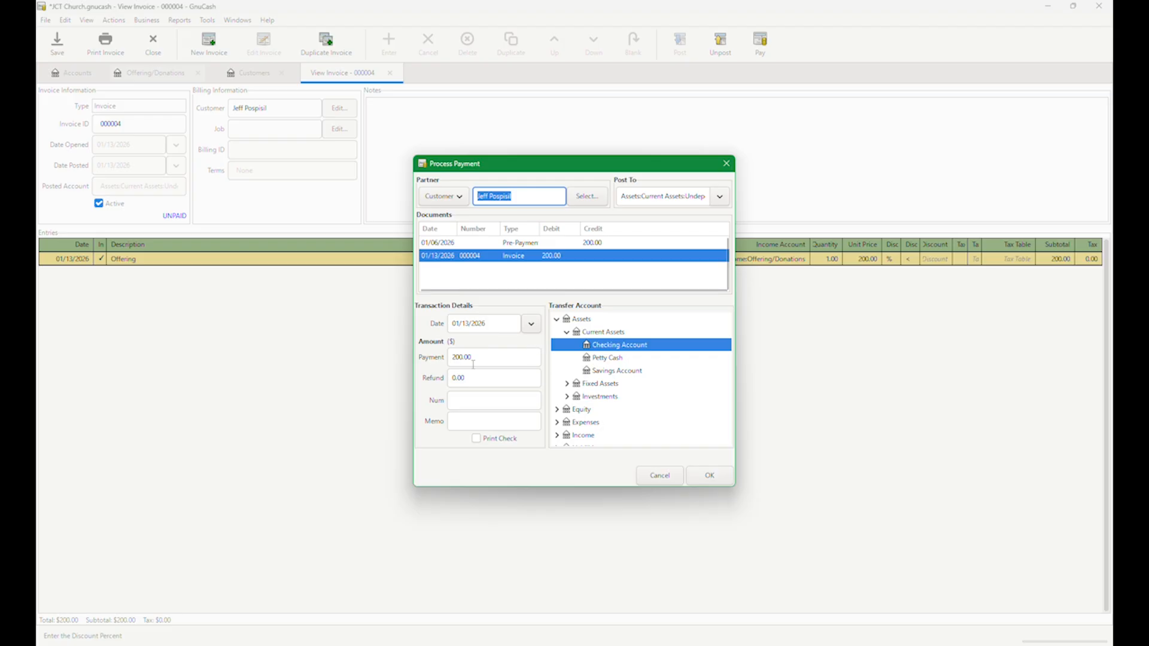
{"action": "left_click", "coordinate": [477, 400]}
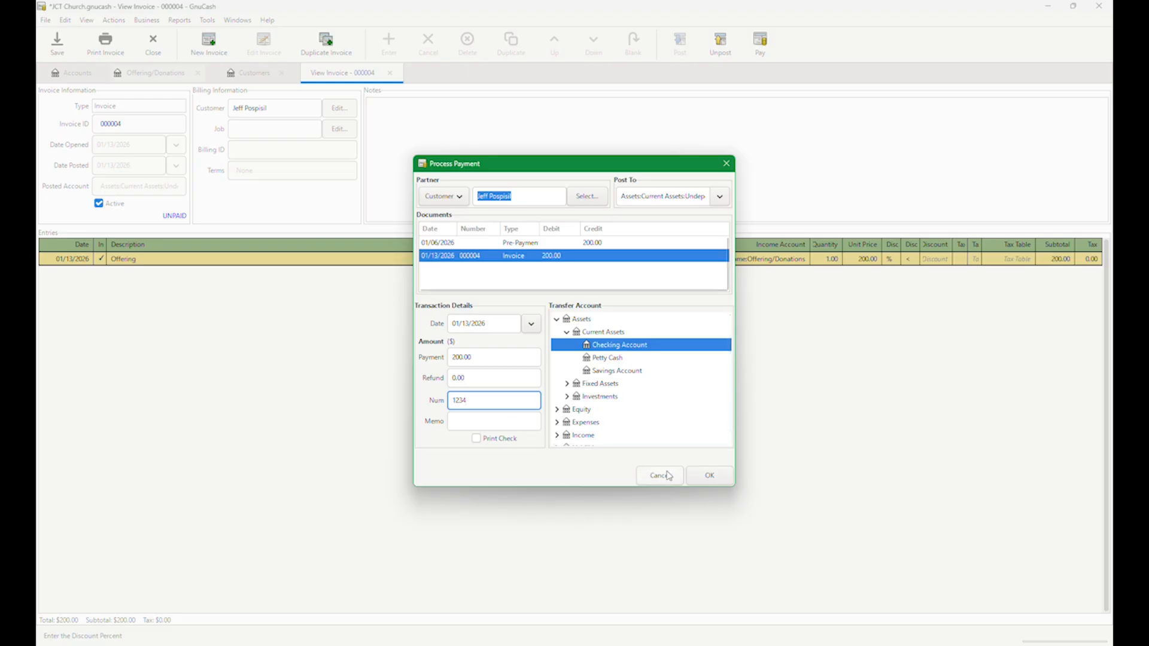
{"action": "left_click", "coordinate": [709, 476]}
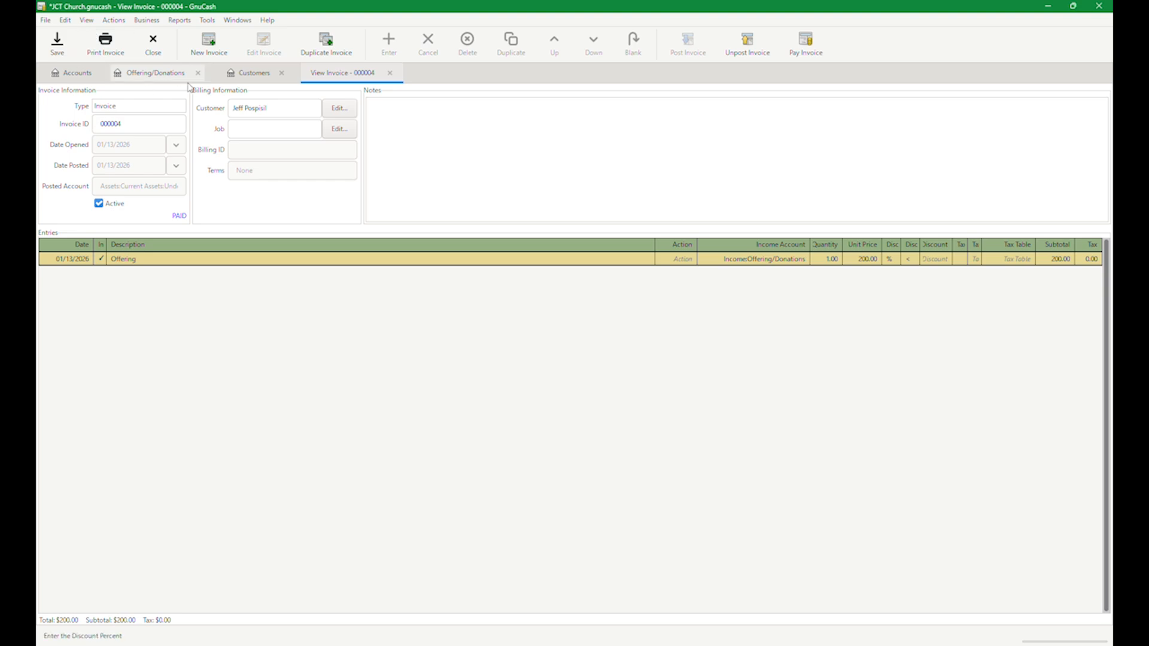
Step: Open the donor's customer report and check the Offering/Donations register and the posted invoice
{"action": "left_click", "coordinate": [248, 75]}
{"action": "double_click", "coordinate": [90, 133]}
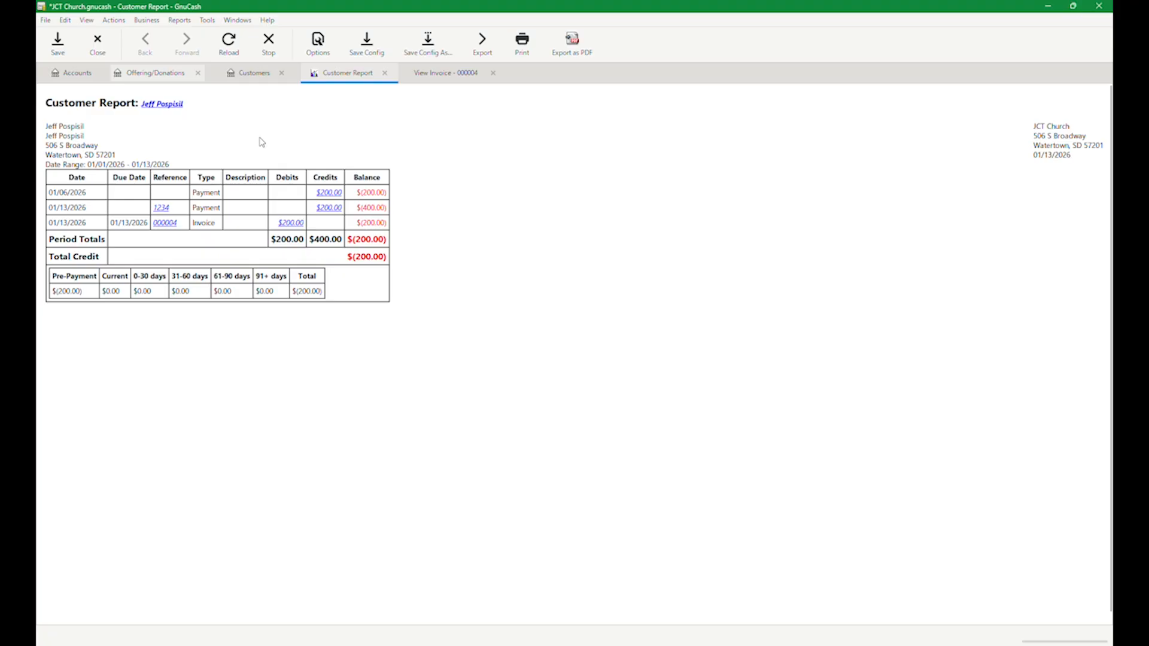
{"action": "left_click", "coordinate": [176, 75]}
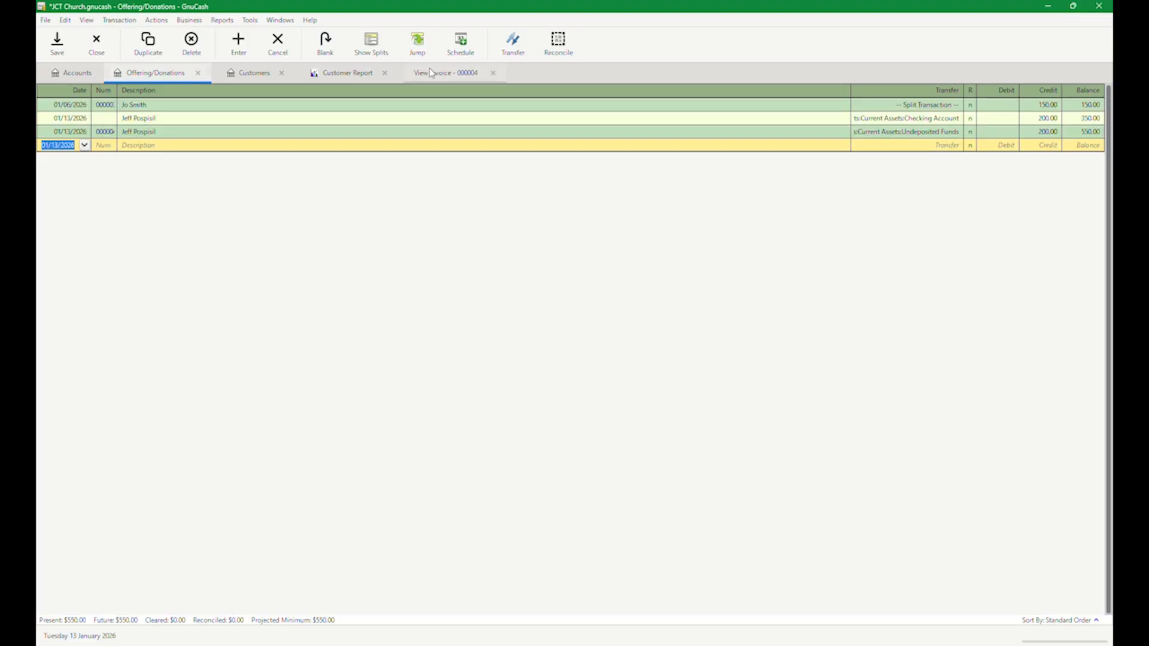
{"action": "left_click", "coordinate": [415, 71]}
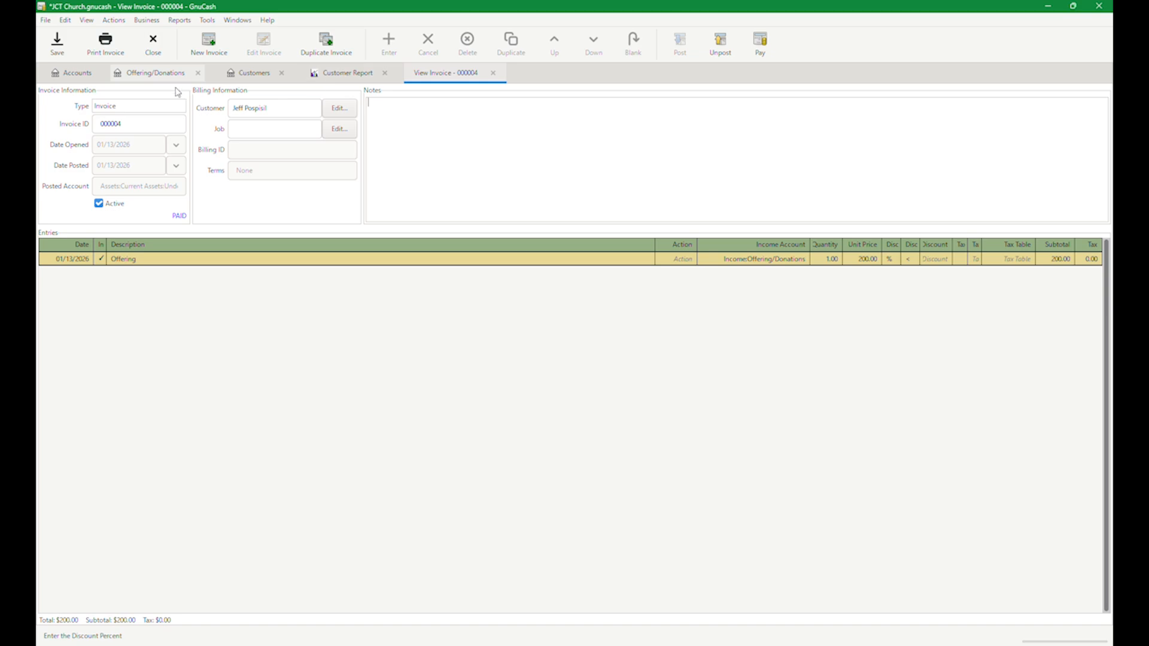
Step: In the Checking Account register, enter a 01/13/2026 transaction described "Sunday" with Income:Offering/Donations as the transfer account
{"action": "left_click", "coordinate": [78, 75]}
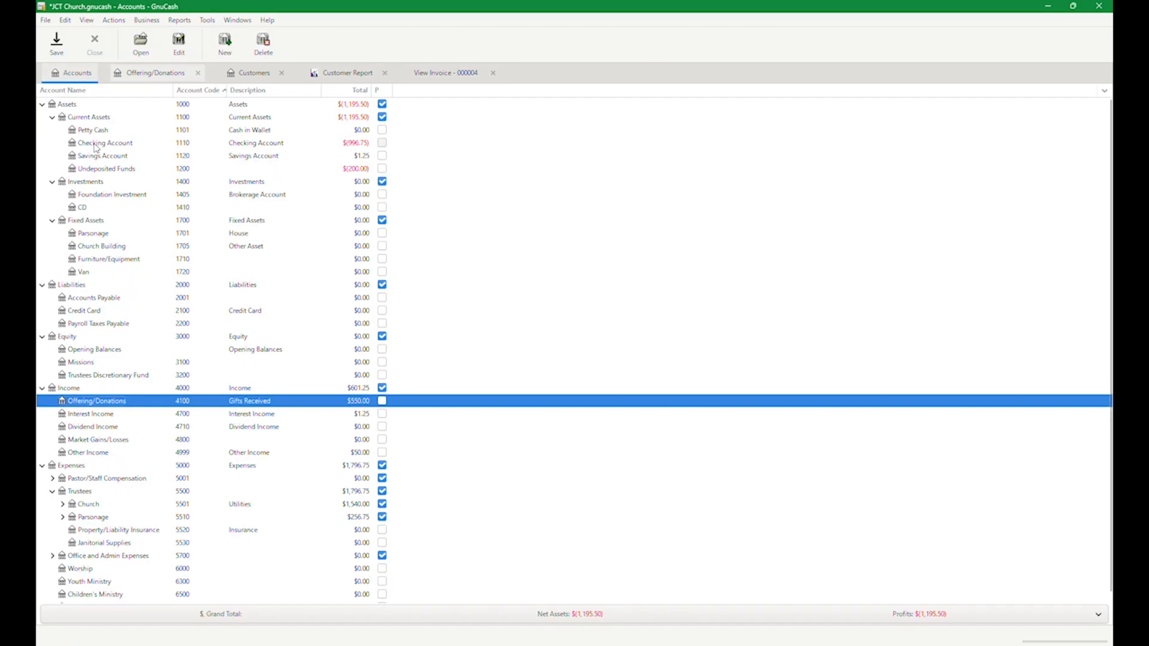
{"action": "double_click", "coordinate": [96, 145]}
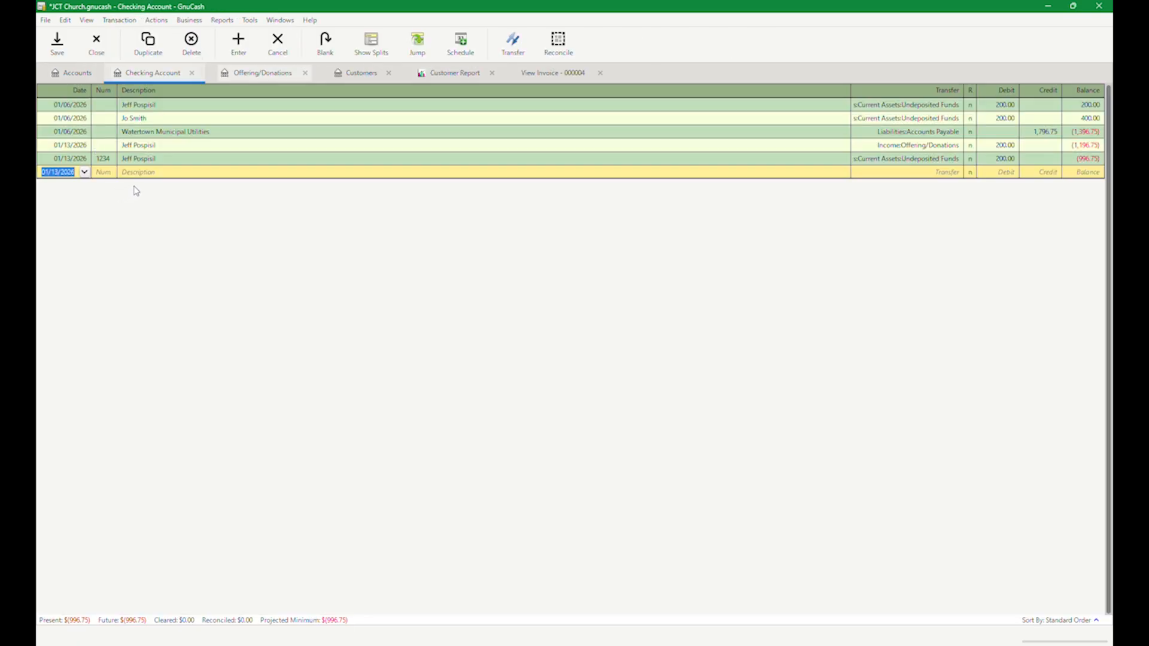
{"action": "key", "text": "Tab"}
{"action": "key", "text": "Tab"}
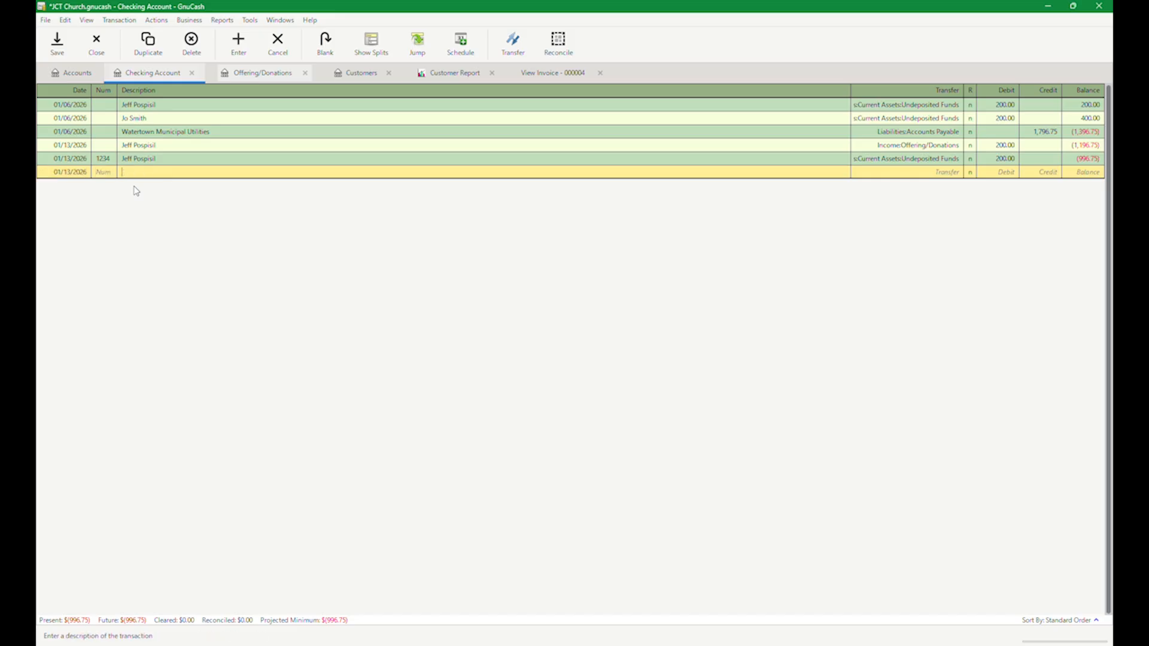
{"action": "type", "text": "Sunday"}
{"action": "key", "text": "Tab"}
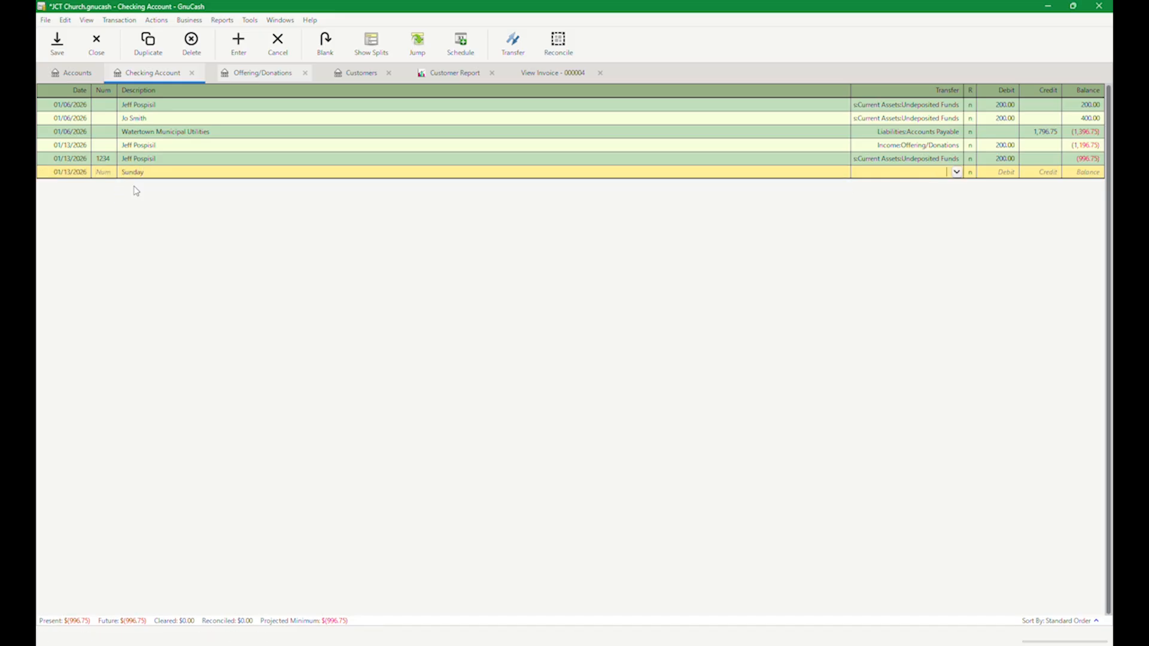
{"action": "type", "text": "offer"}
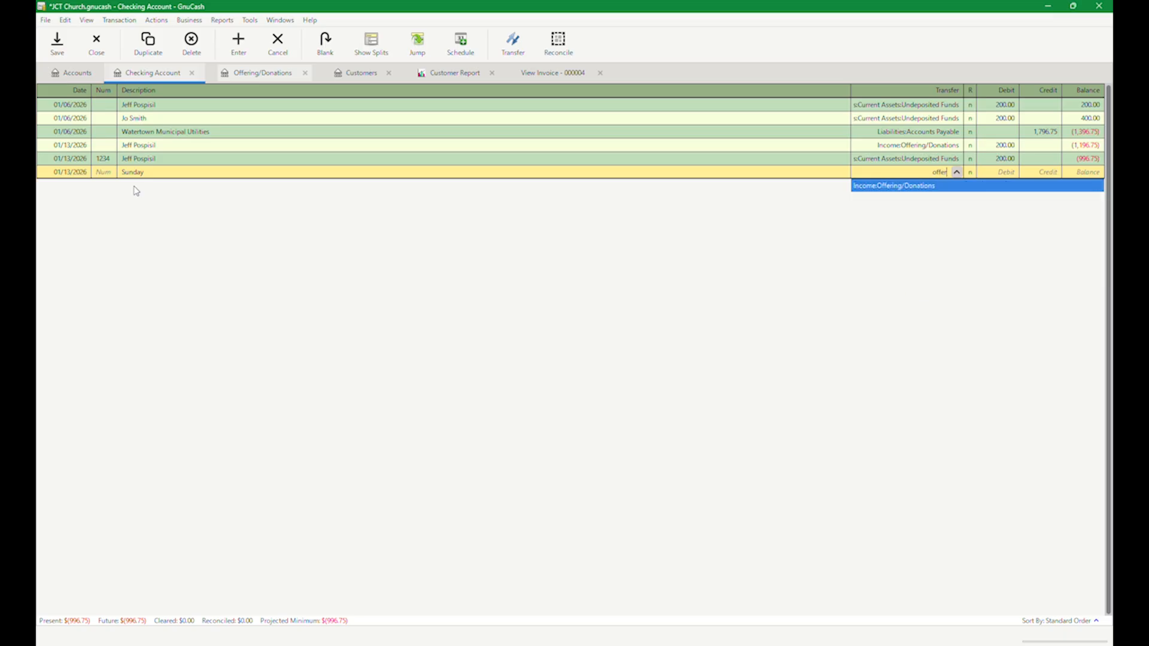
{"action": "key", "text": "Tab"}
{"action": "key", "text": "Tab"}
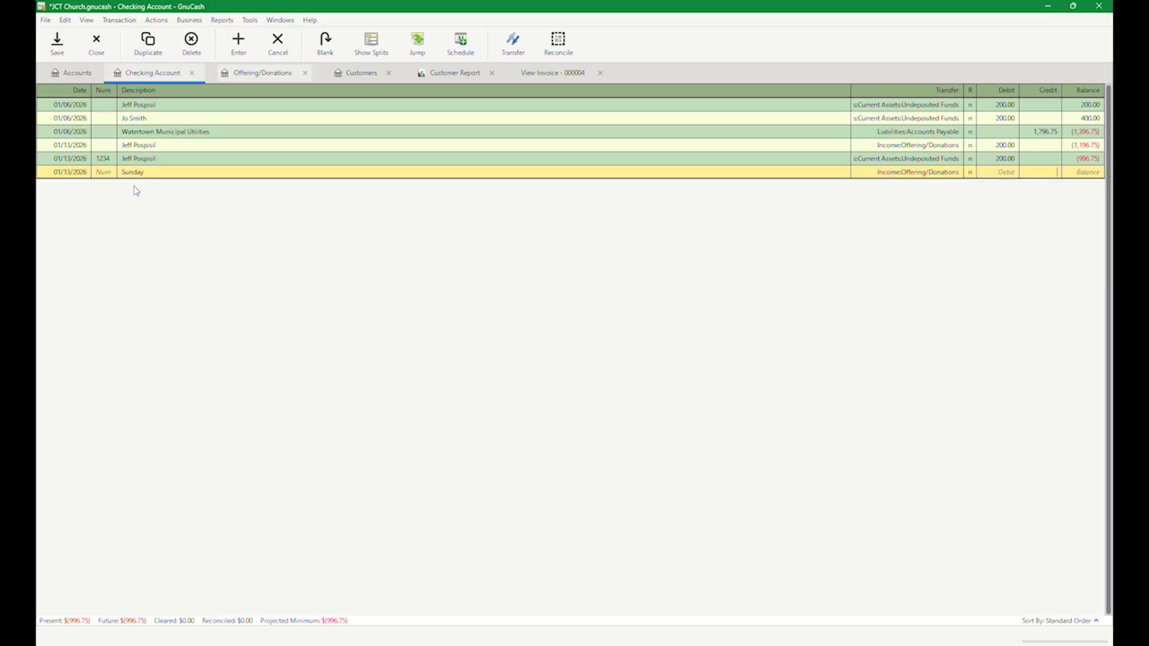
Step: Set the Sunday transaction's debit to 1,254.56 and record it
{"action": "key", "text": "shift+Tab"}
{"action": "type", "text": "1,"}
{"action": "type", "text": "254.56"}
{"action": "key", "text": "Return"}
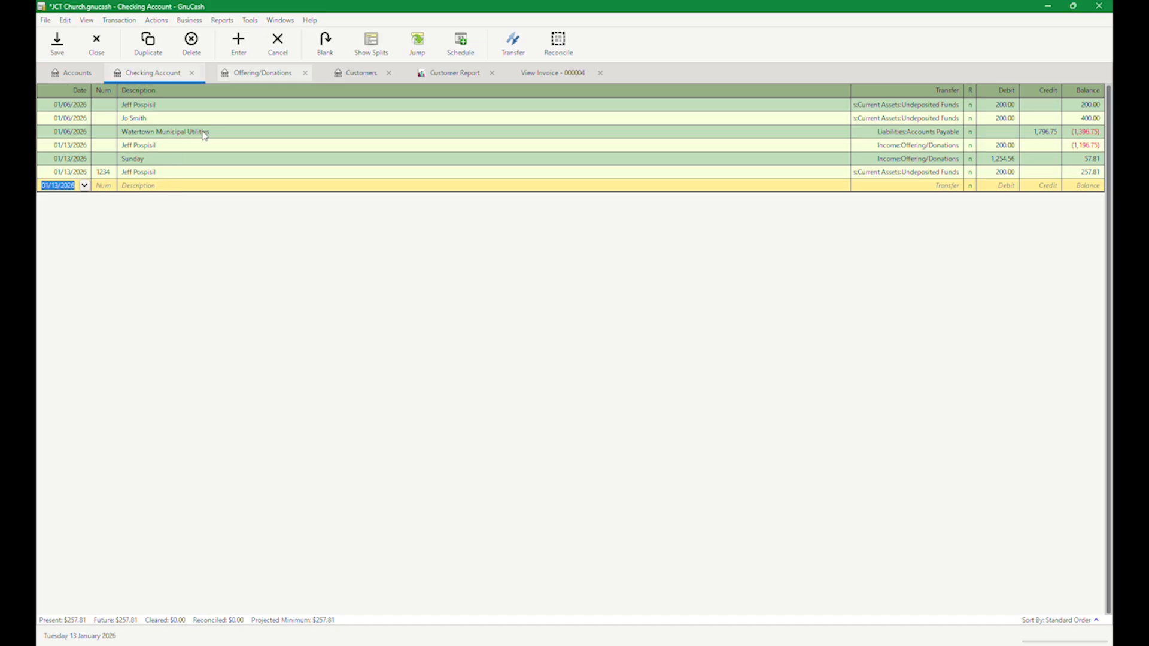
{"action": "left_click", "coordinate": [172, 173]}
{"action": "left_click", "coordinate": [185, 158]}
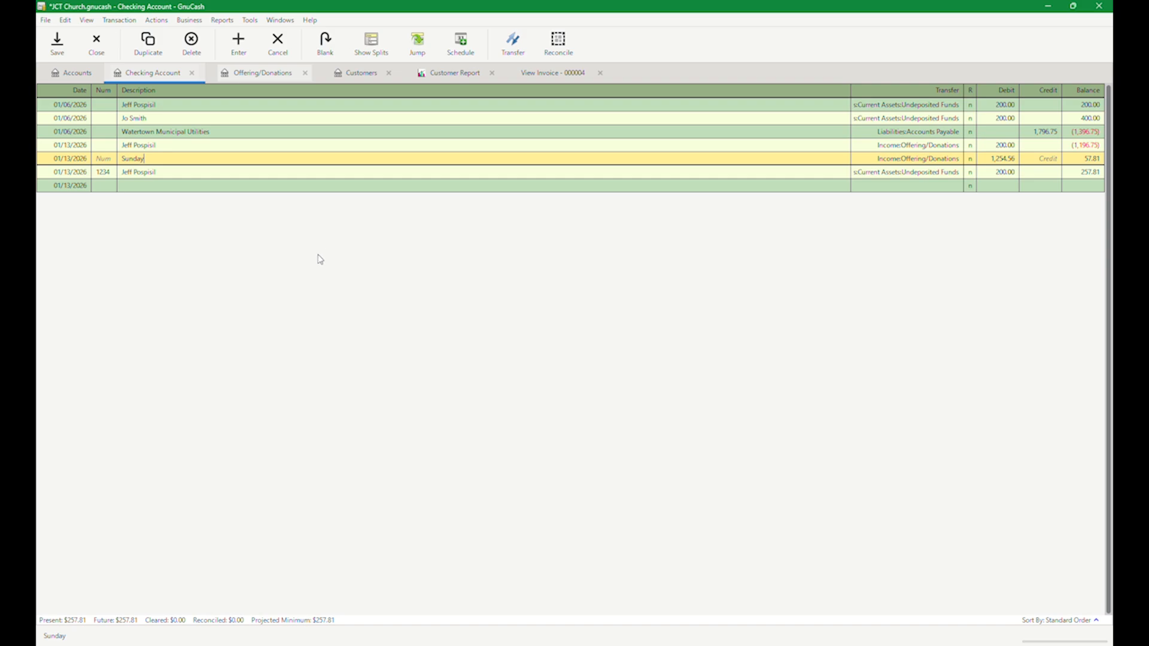
{"action": "left_click", "coordinate": [226, 23]}
{"action": "mouse_move", "coordinate": [246, 24]}
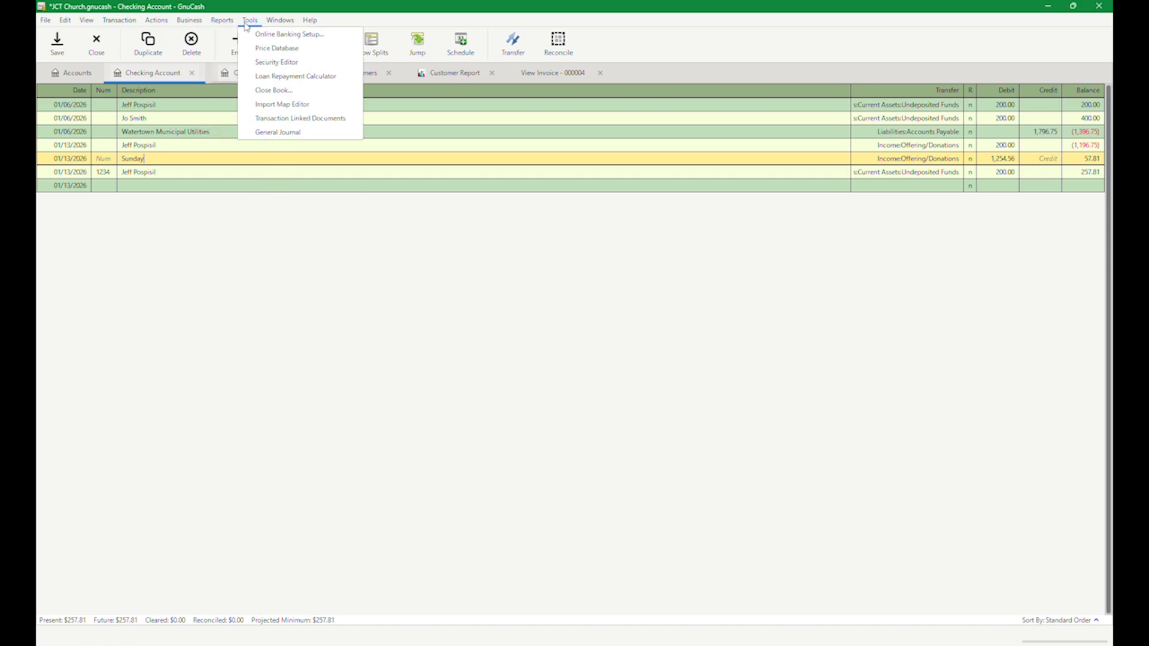
{"action": "left_click", "coordinate": [208, 303]}
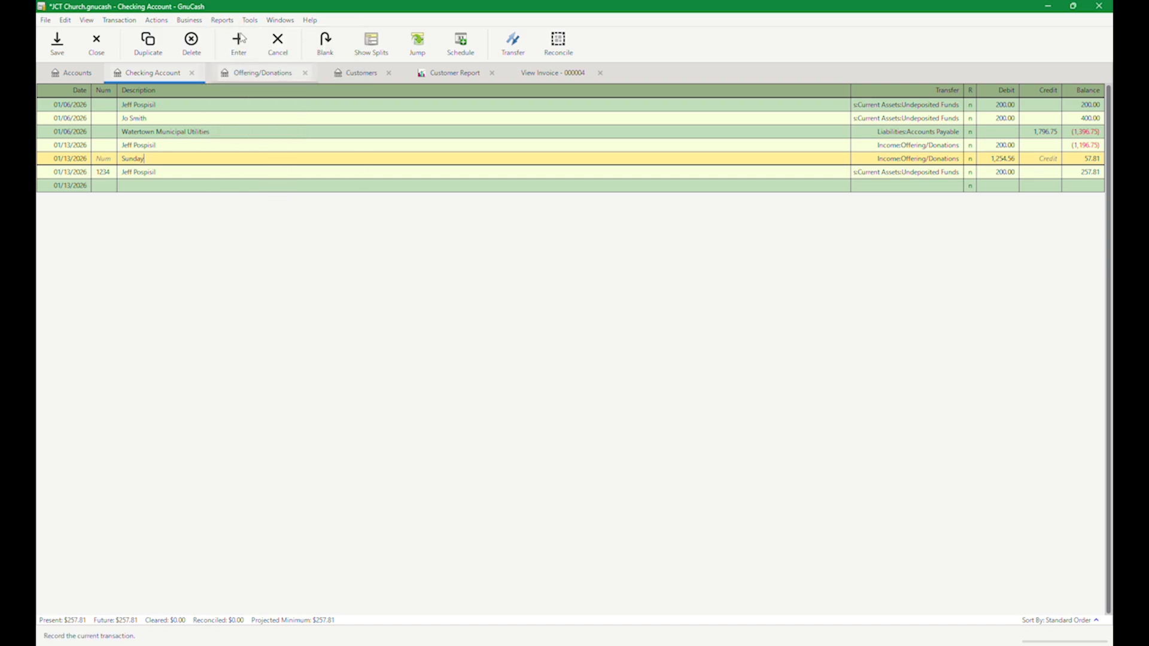
Step: Open the vendors overview and widen the Company Name column to show the full vendor name
{"action": "left_click", "coordinate": [199, 22]}
{"action": "mouse_move", "coordinate": [201, 53]}
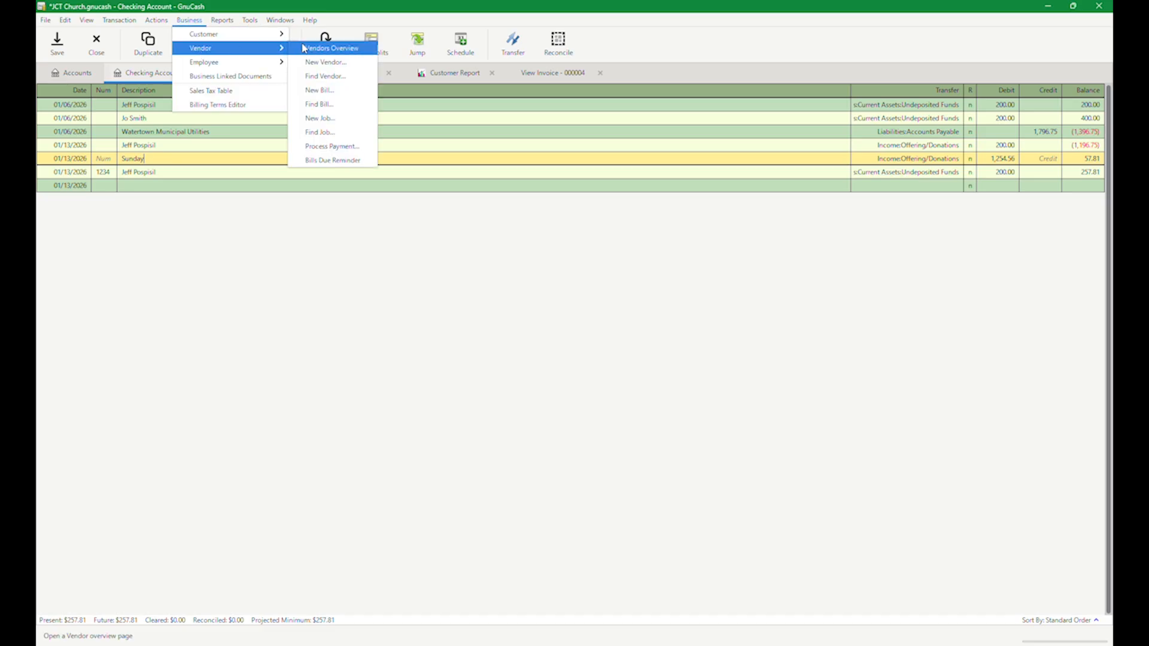
{"action": "left_click", "coordinate": [310, 47]}
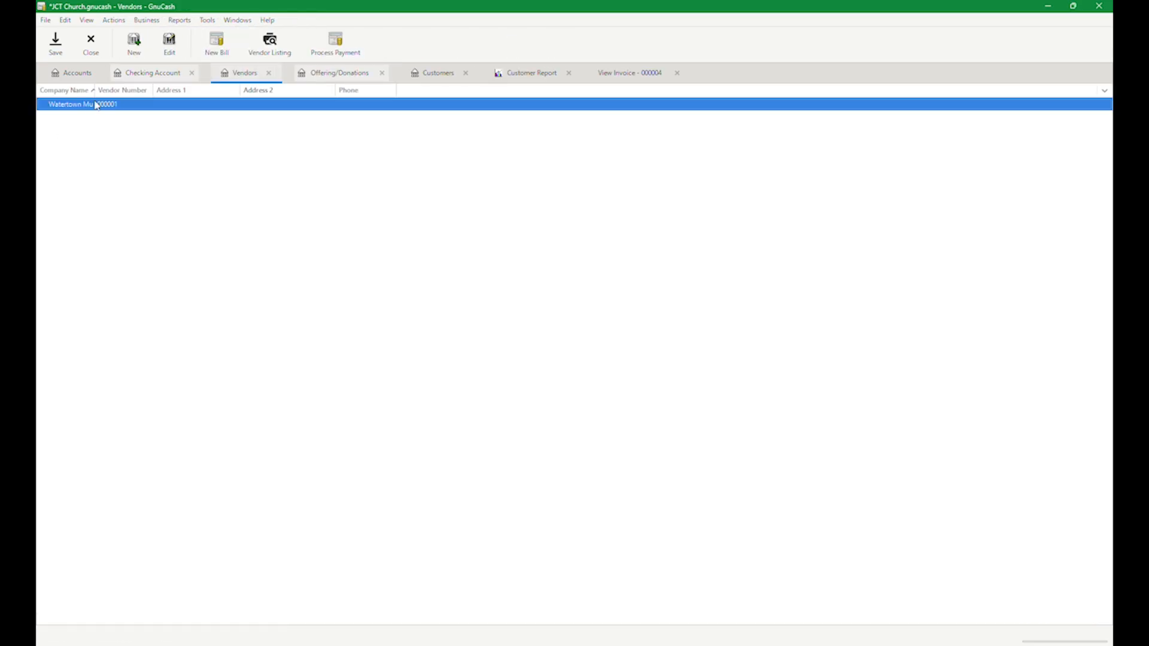
{"action": "left_click_drag", "start_coordinate": [95, 90], "coordinate": [179, 82]}
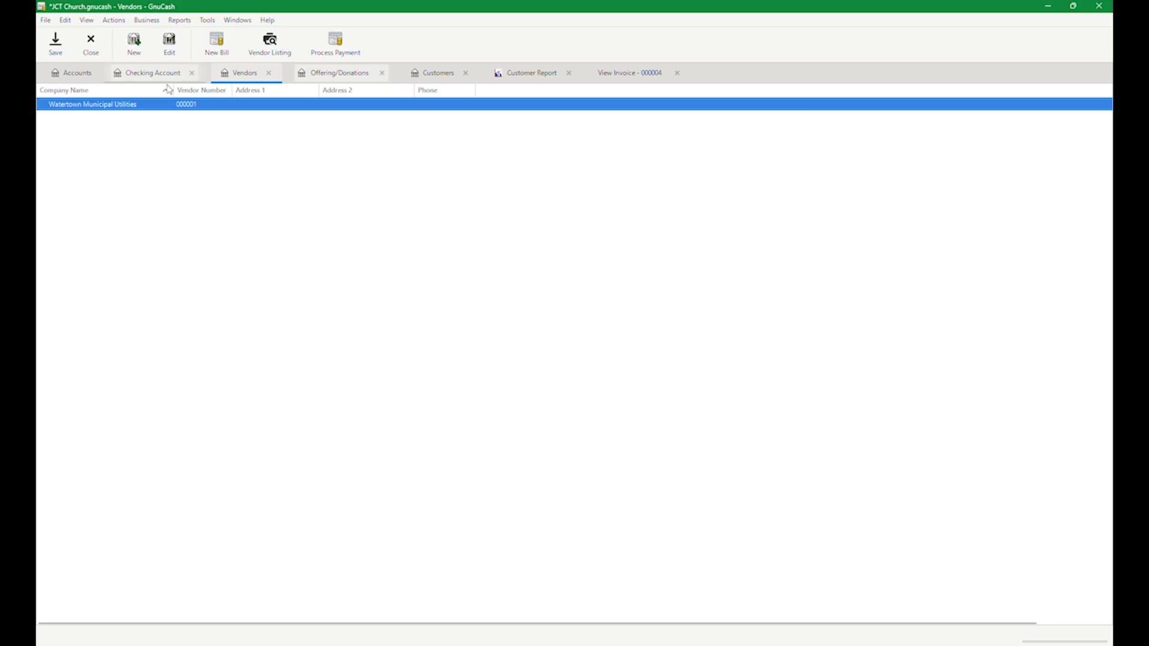
Step: Create a new active vendor with the company name Walmart
{"action": "left_click", "coordinate": [136, 44]}
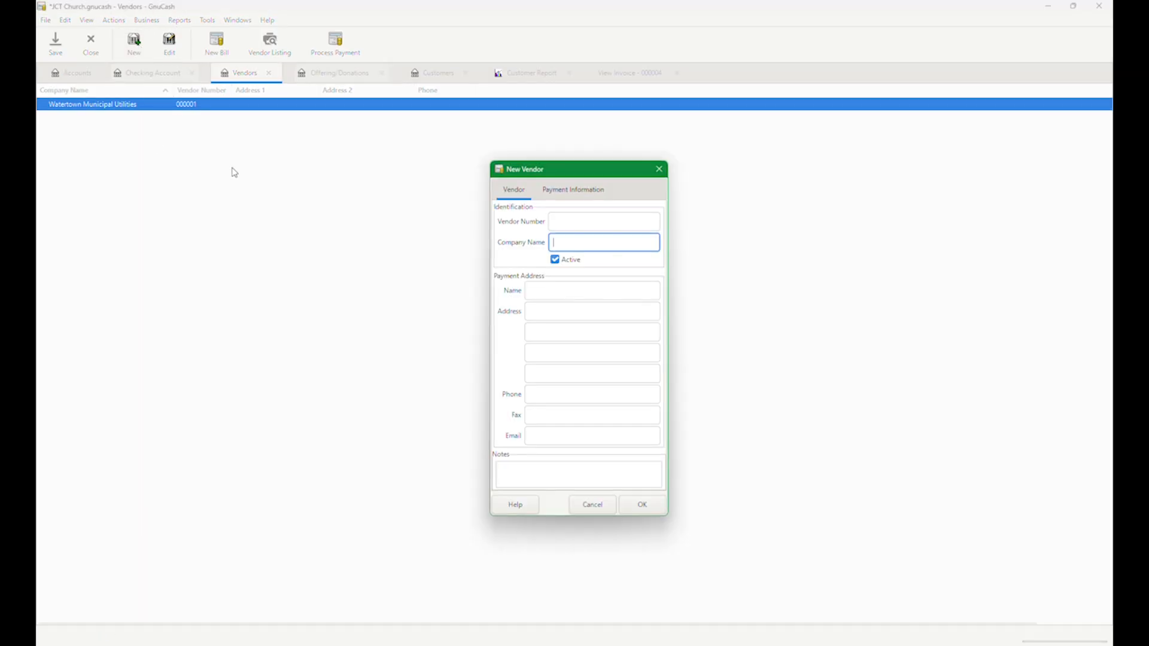
{"action": "type", "text": "Walmart"}
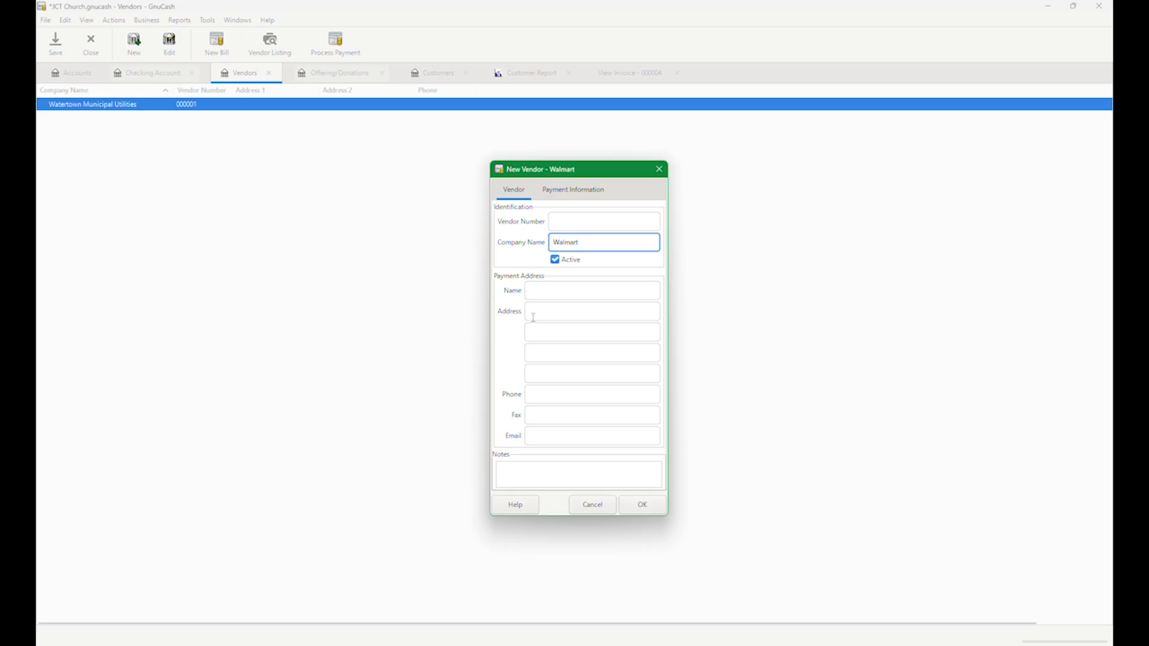
{"action": "left_click", "coordinate": [551, 292]}
{"action": "left_click", "coordinate": [622, 512]}
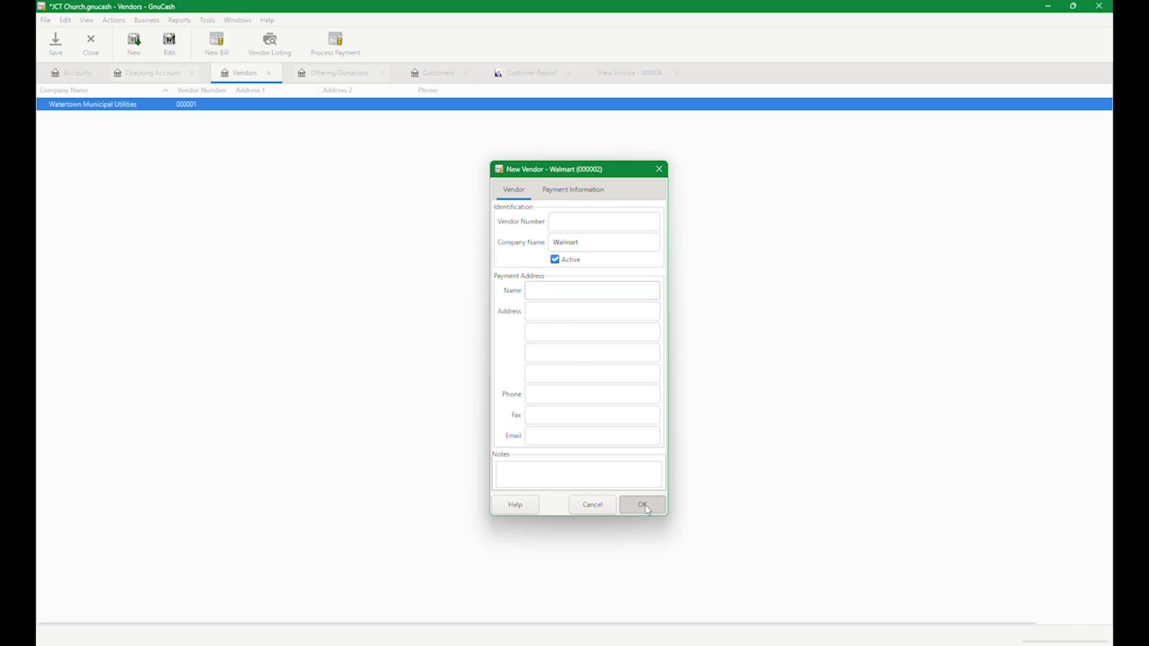
{"action": "right_click", "coordinate": [99, 108]}
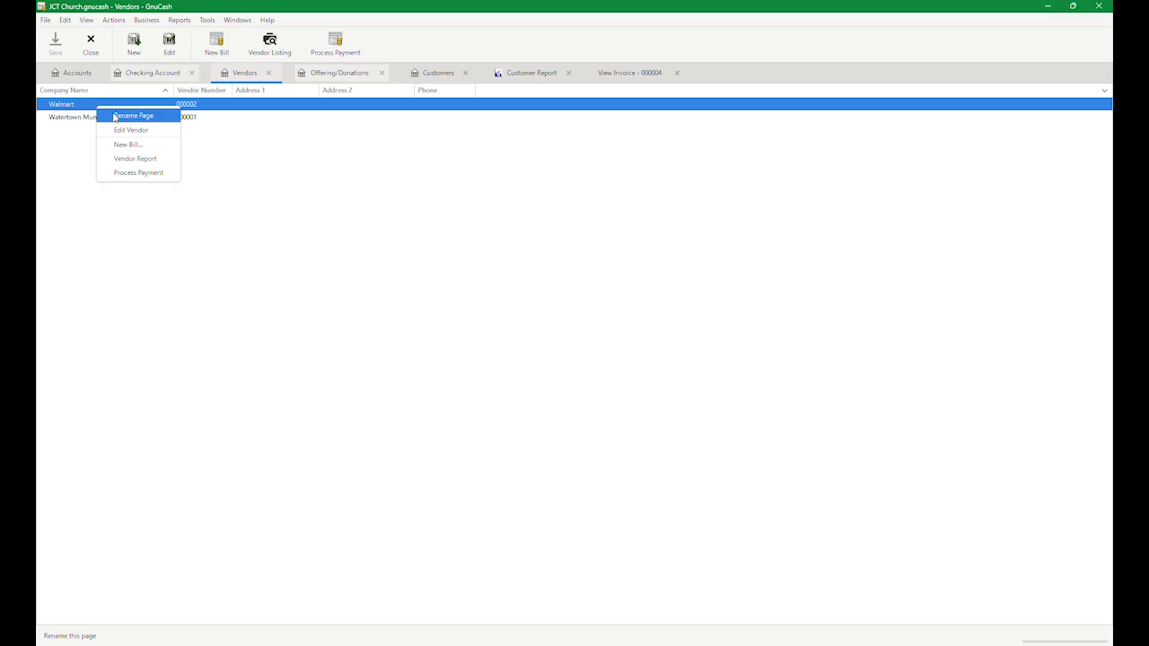
{"action": "left_click", "coordinate": [308, 193]}
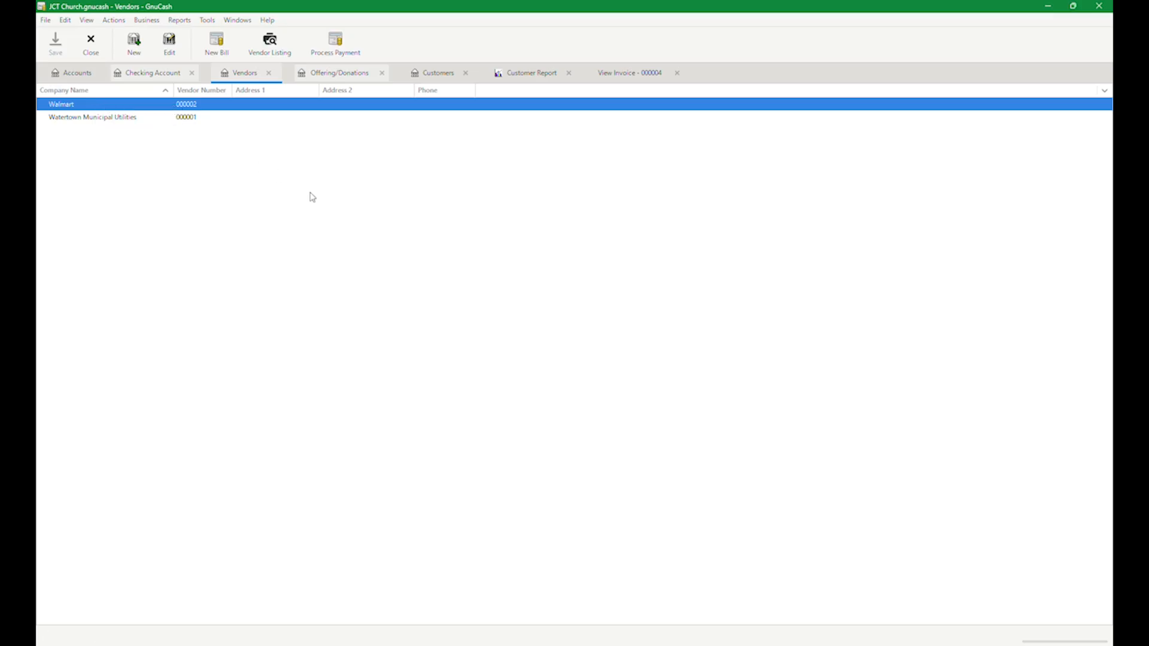
{"action": "right_click", "coordinate": [78, 110]}
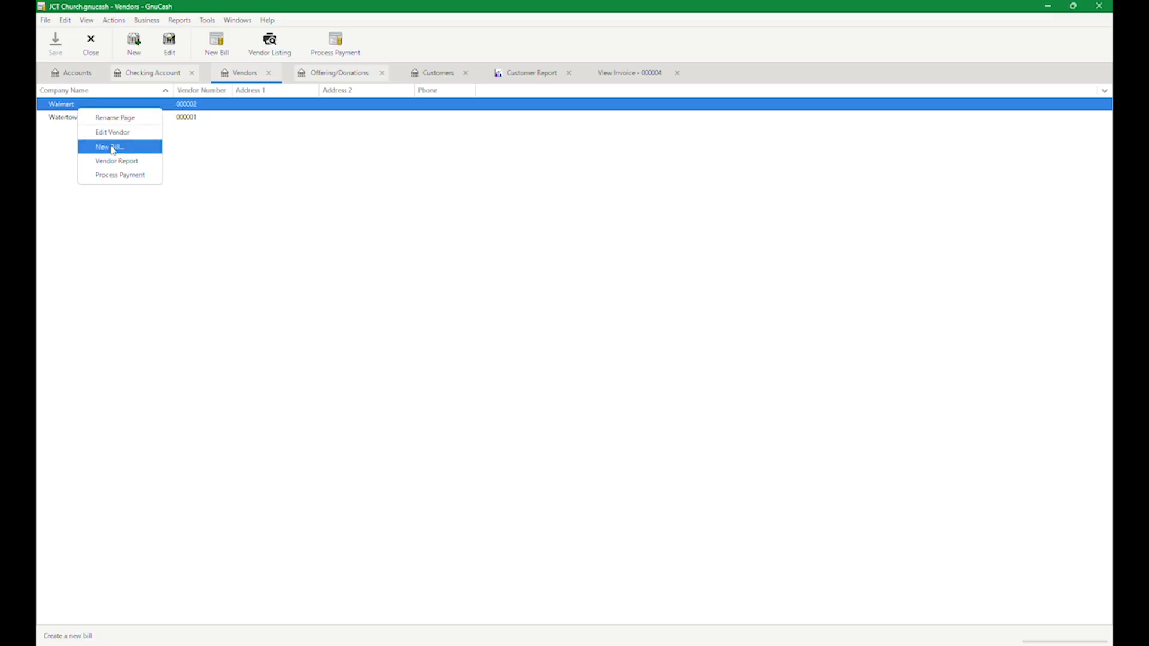
{"action": "left_click", "coordinate": [117, 190]}
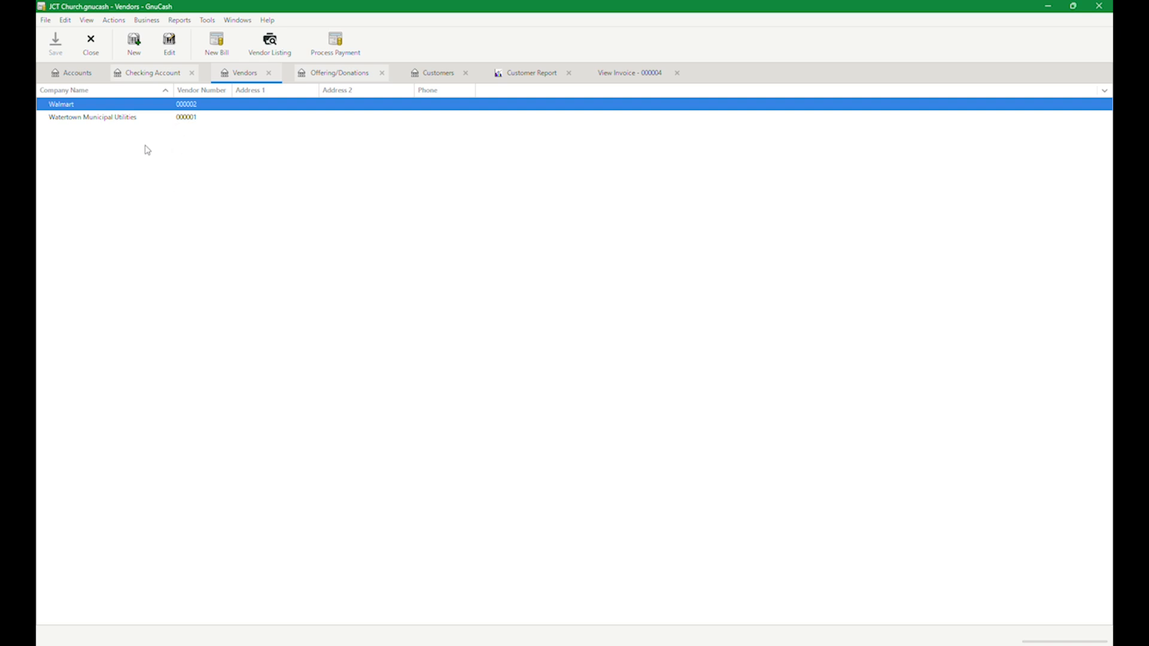
{"action": "right_click", "coordinate": [110, 107]}
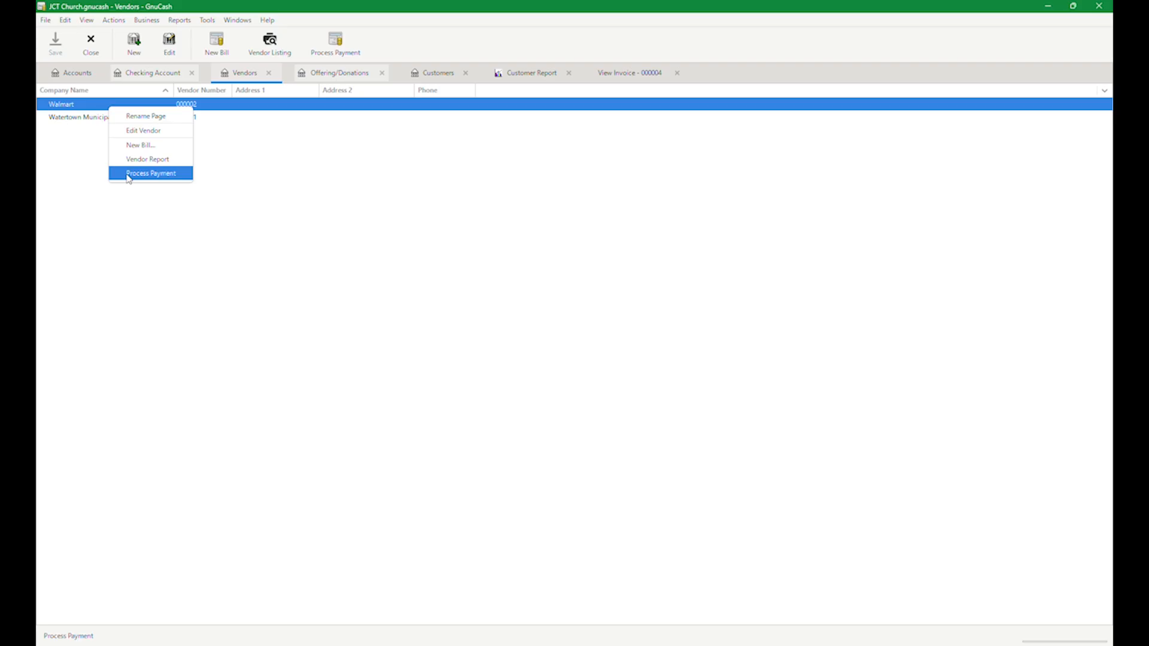
{"action": "left_click", "coordinate": [94, 112]}
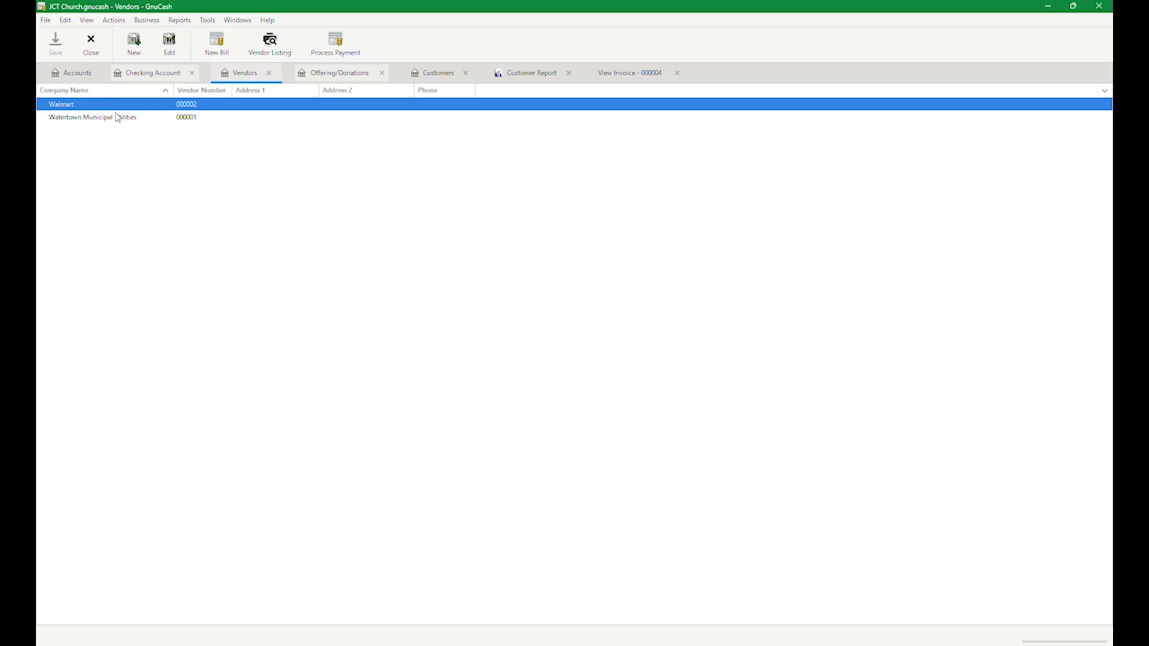
{"action": "right_click", "coordinate": [115, 111]}
{"action": "left_click", "coordinate": [136, 174]}
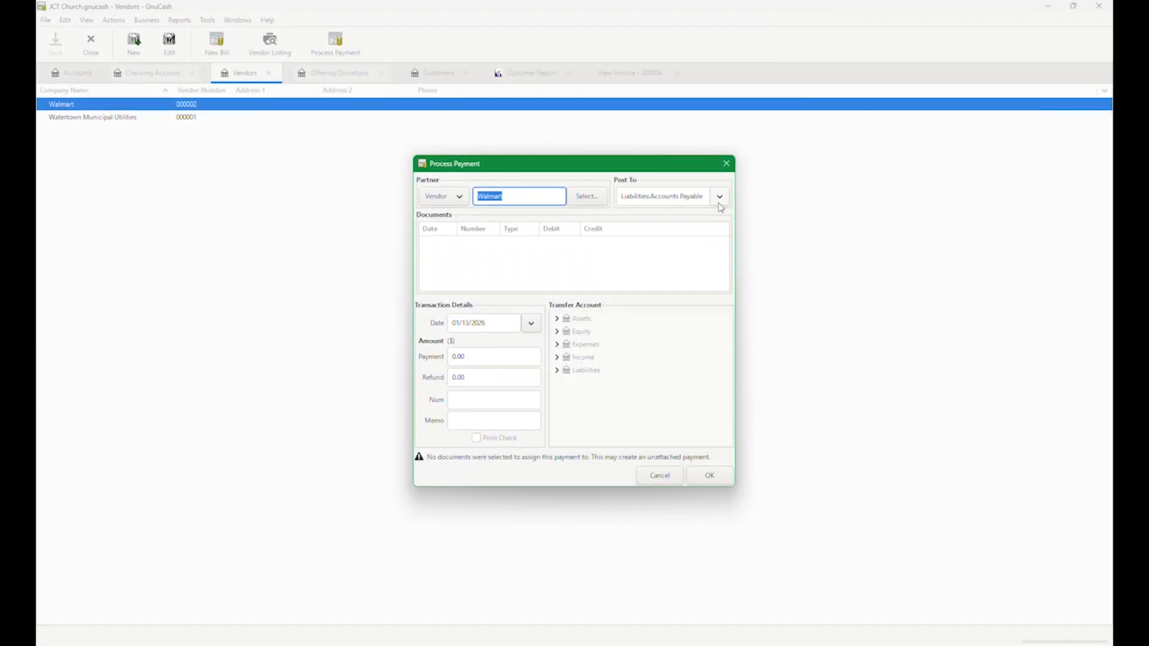
{"action": "left_click", "coordinate": [719, 201]}
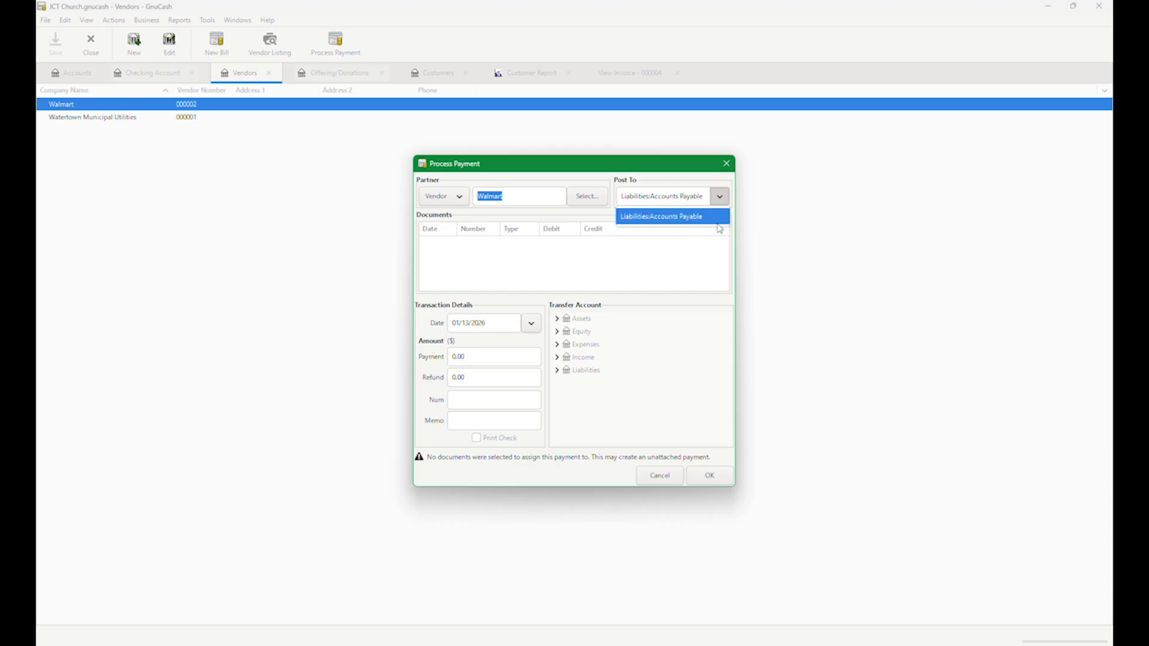
{"action": "left_click", "coordinate": [592, 380]}
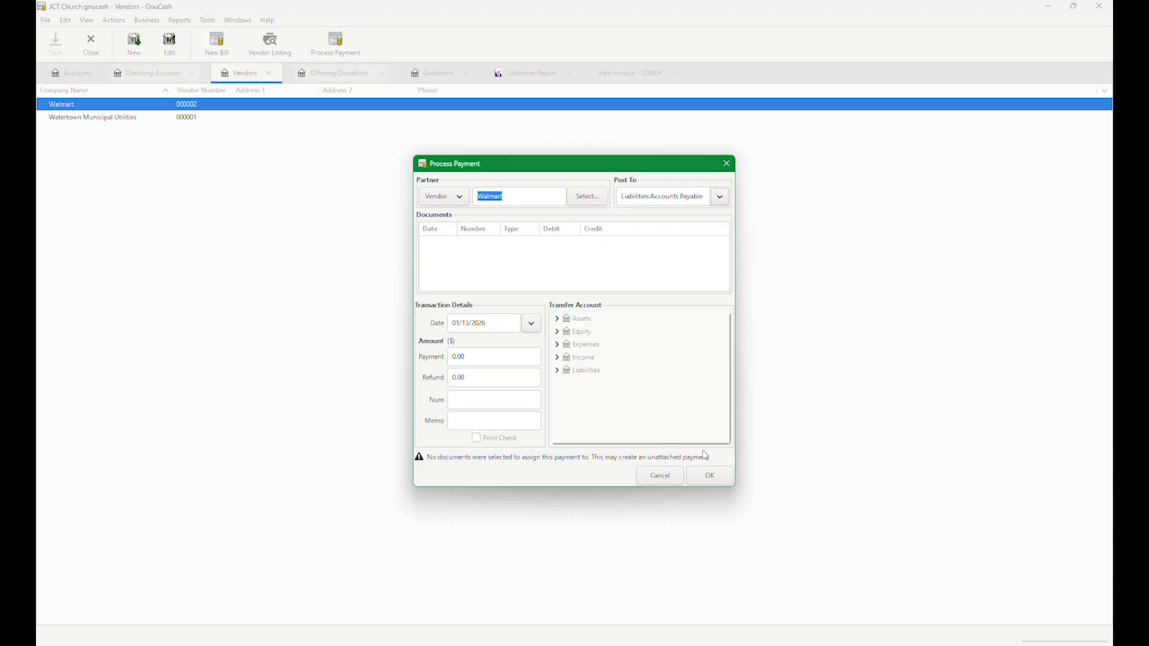
{"action": "left_click", "coordinate": [659, 476]}
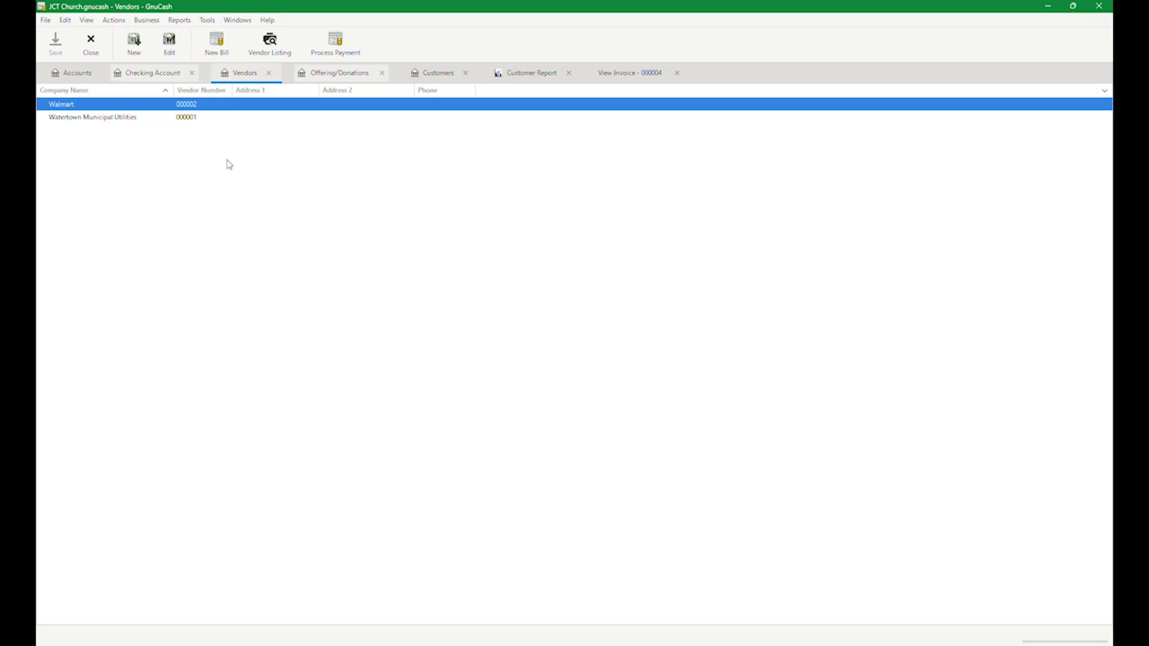
Step: View the Checking Account register at its blank transaction line, and close the view of invoice 000004
{"action": "left_click", "coordinate": [154, 77]}
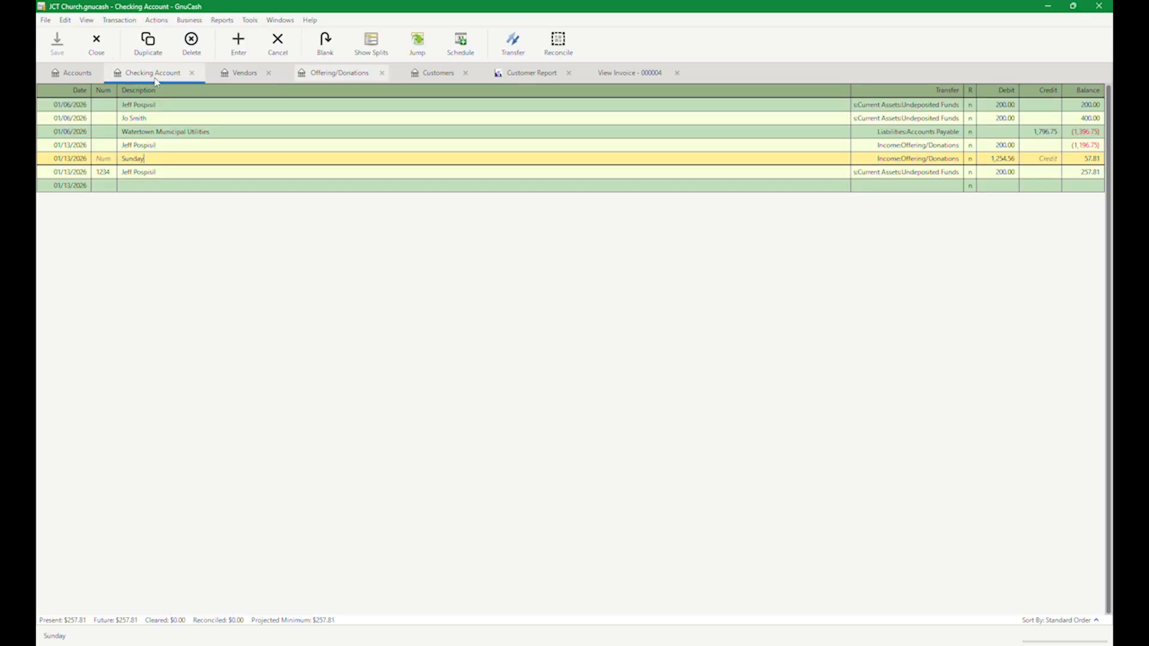
{"action": "left_click", "coordinate": [140, 182]}
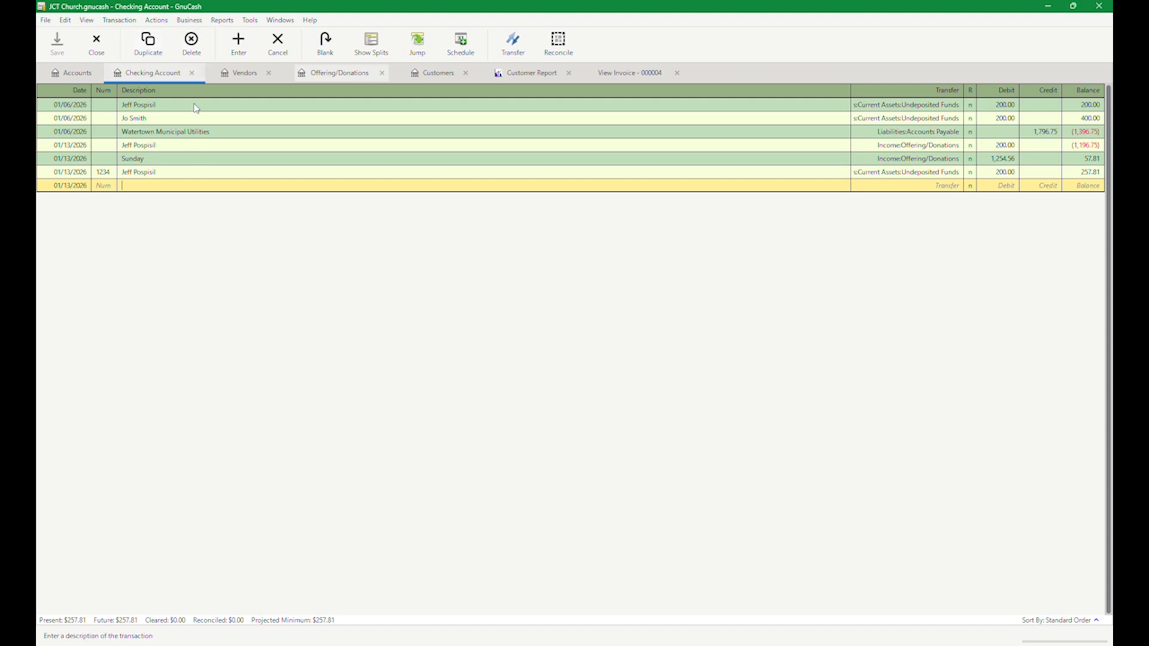
{"action": "left_click", "coordinate": [197, 21]}
{"action": "left_click", "coordinate": [280, 365]}
{"action": "left_click", "coordinate": [597, 79]}
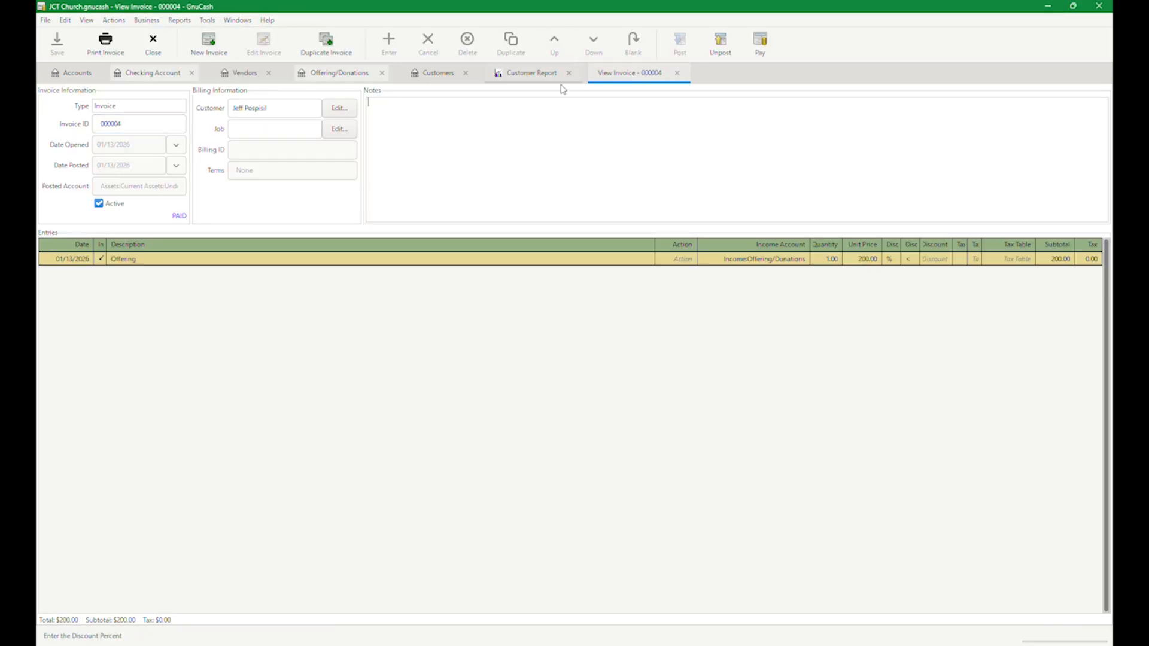
{"action": "left_click", "coordinate": [677, 73]}
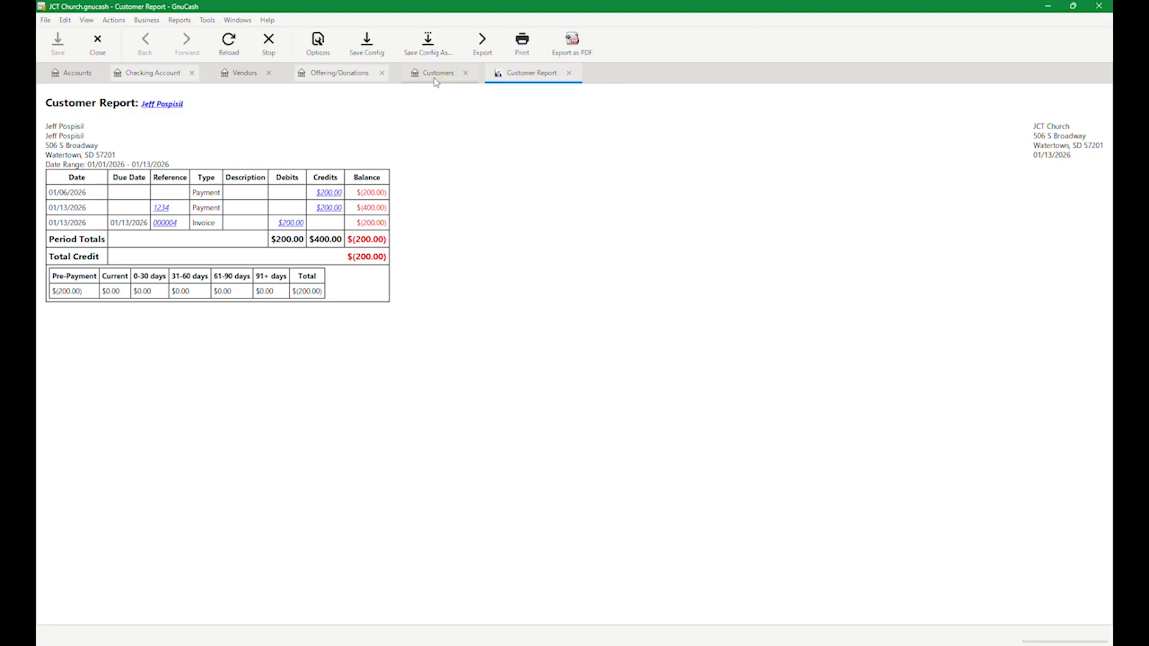
Step: Create a new bill for the vendor Walmart, opened on 01/13/2026
{"action": "left_click", "coordinate": [254, 81]}
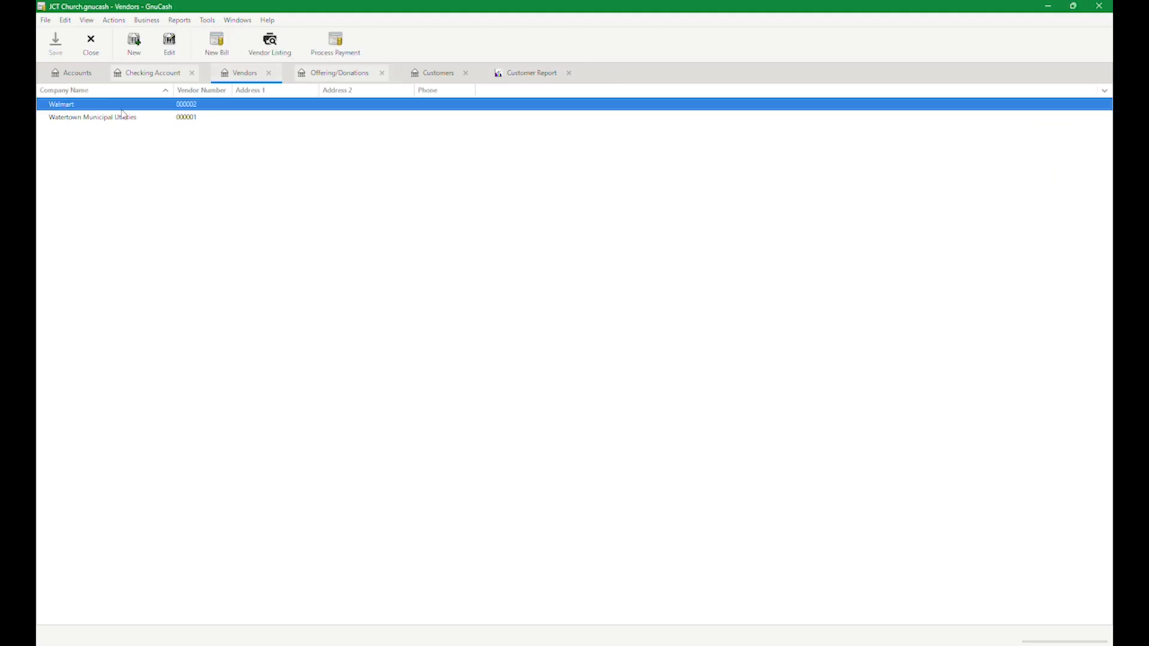
{"action": "left_click", "coordinate": [219, 43]}
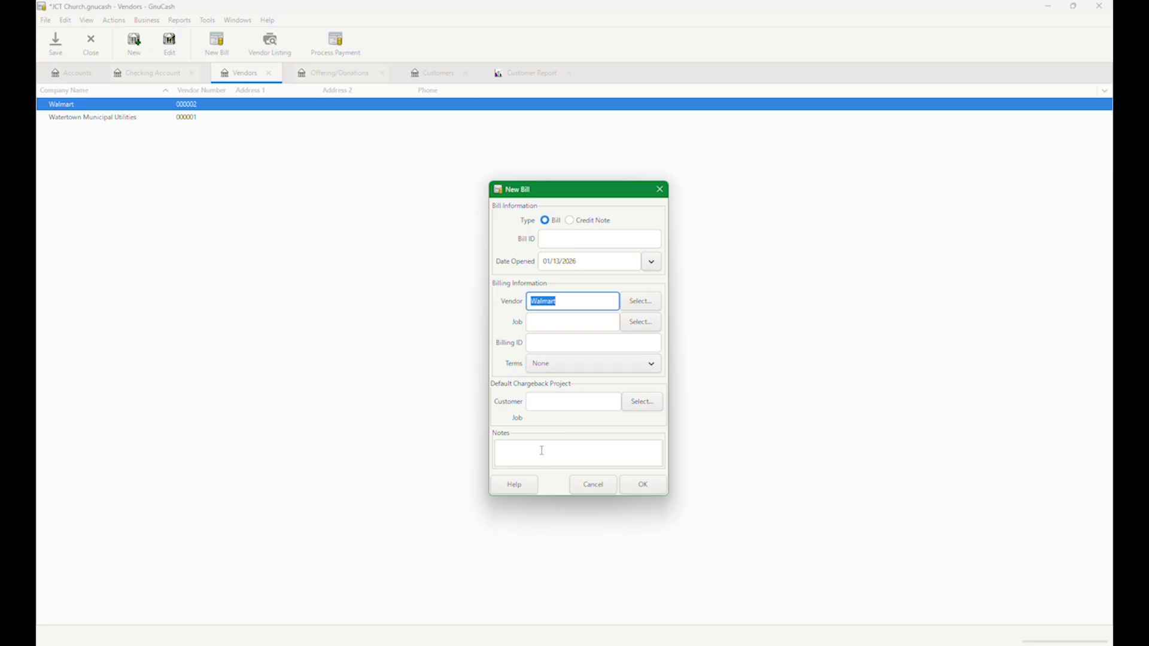
{"action": "left_click", "coordinate": [642, 484]}
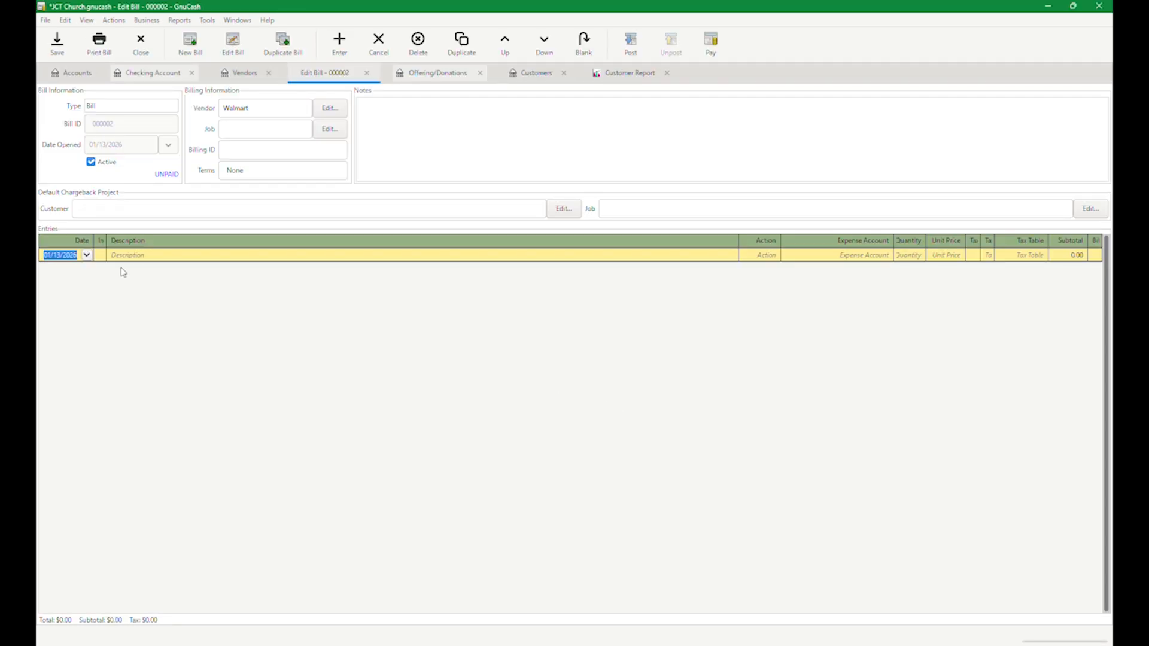
Step: Describe the Walmart bill's first entry as "Debit Card" and leave its action empty
{"action": "left_click", "coordinate": [127, 256]}
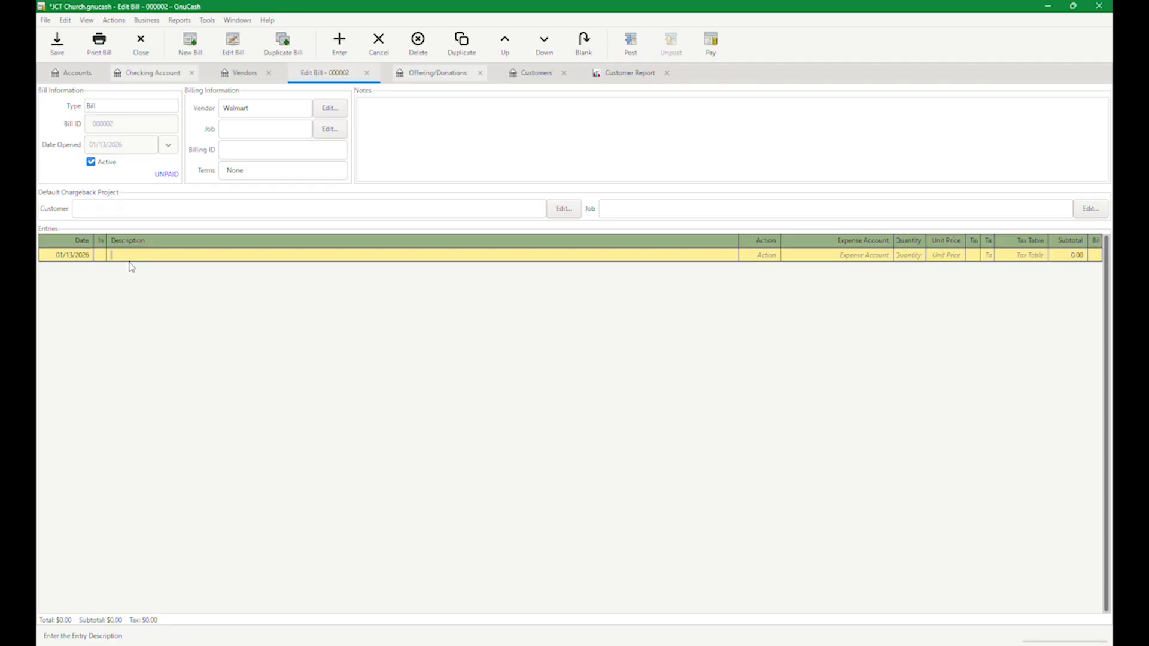
{"action": "type", "text": "Misc"}
{"action": "key", "text": "Tab"}
{"action": "key", "text": "shift+Tab"}
{"action": "type", "text": "Debit Card"}
{"action": "key", "text": "Tab"}
{"action": "left_click", "coordinate": [773, 255]}
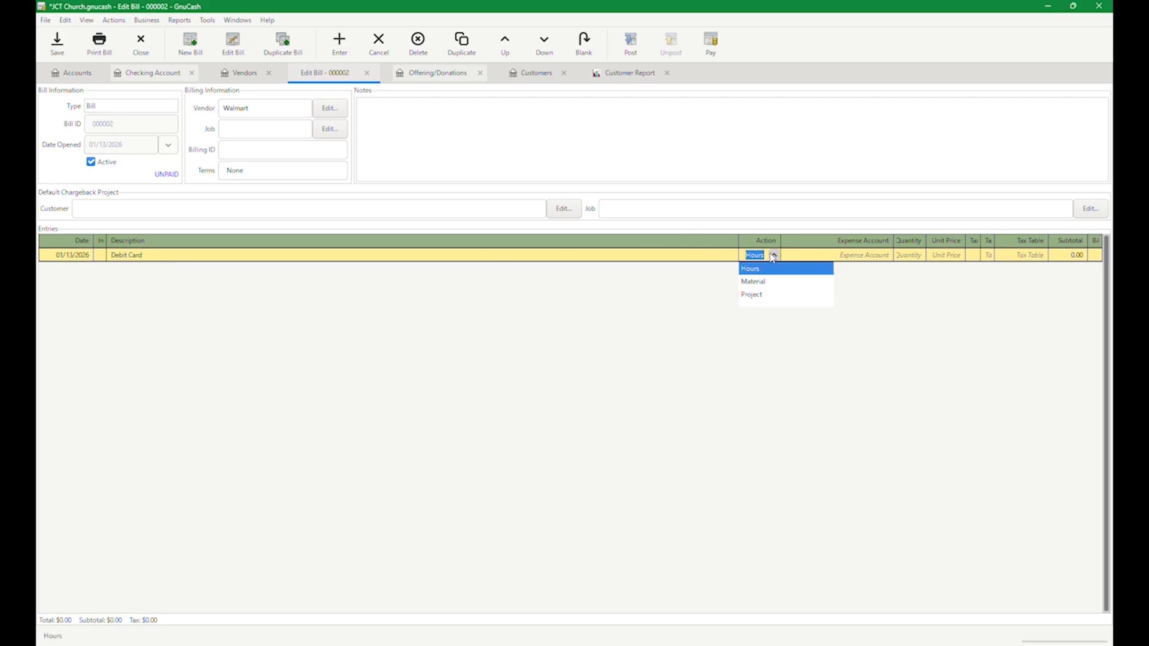
{"action": "left_click", "coordinate": [773, 255]}
{"action": "key", "text": "BackSpace"}
{"action": "key", "text": "Tab"}
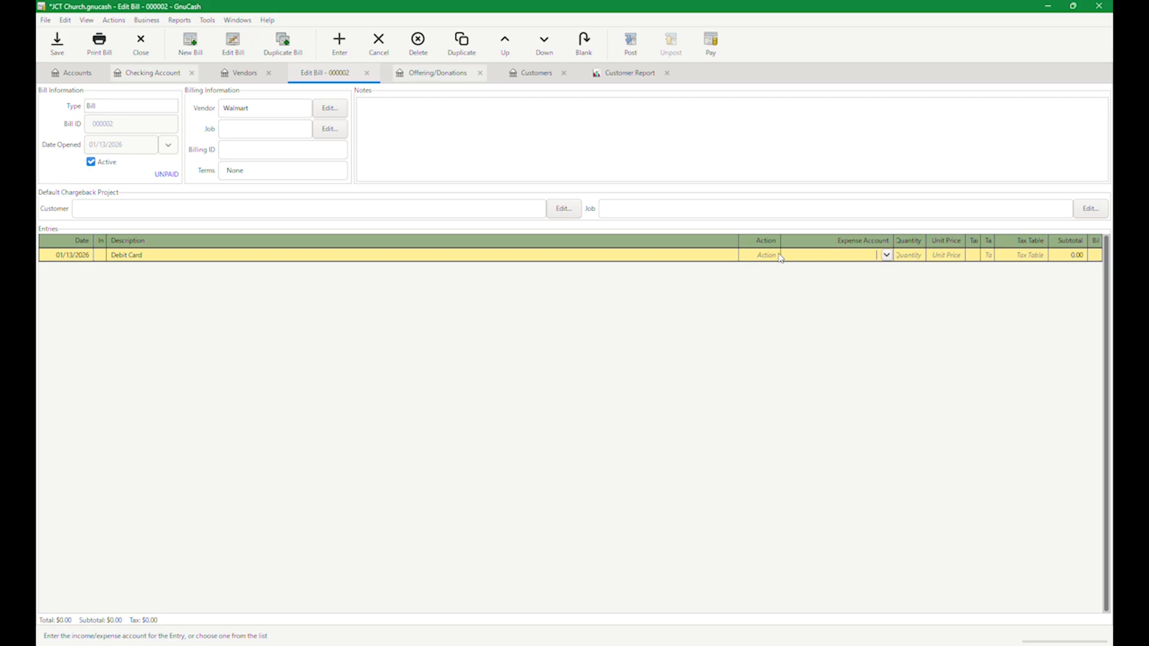
Step: Assign the Debit Card entry to Expenses:Office and Admin Expenses:Office Supplies with quantity 1 and unit price 7.59, and record it
{"action": "type", "text": "off"}
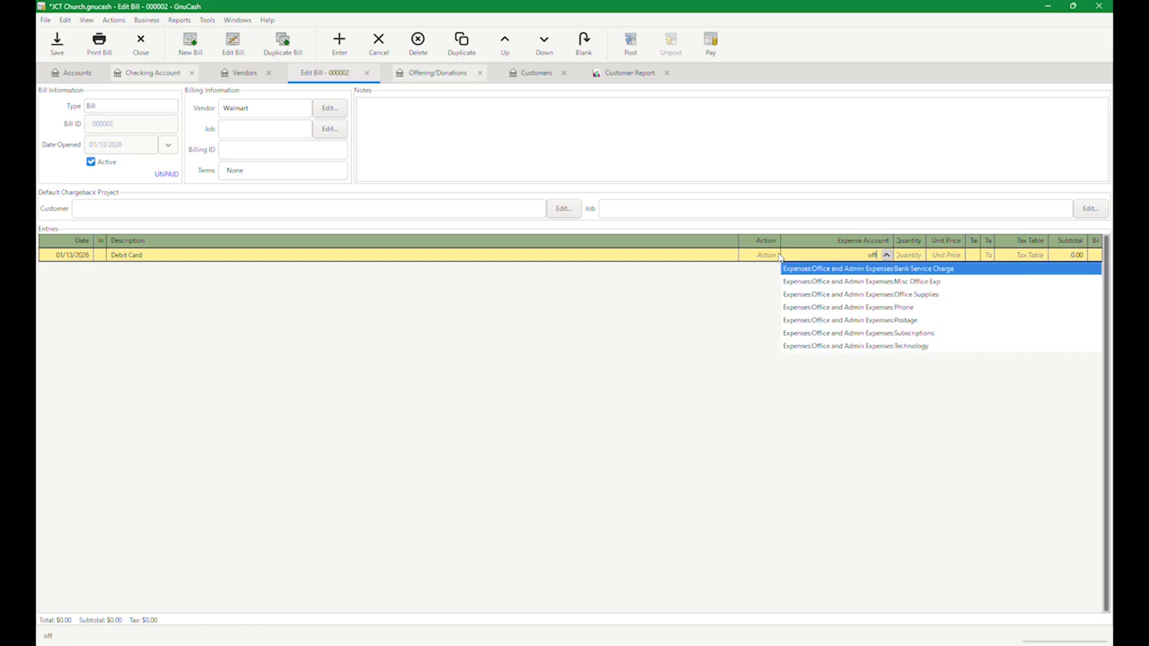
{"action": "left_click", "coordinate": [901, 295]}
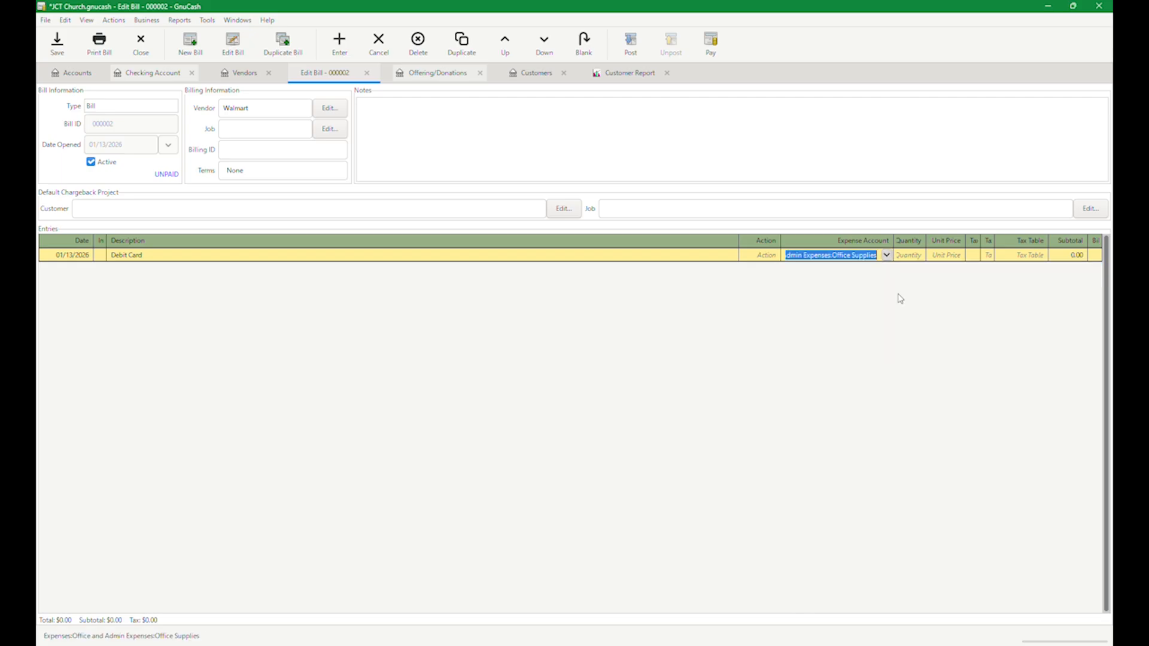
{"action": "key", "text": "Tab"}
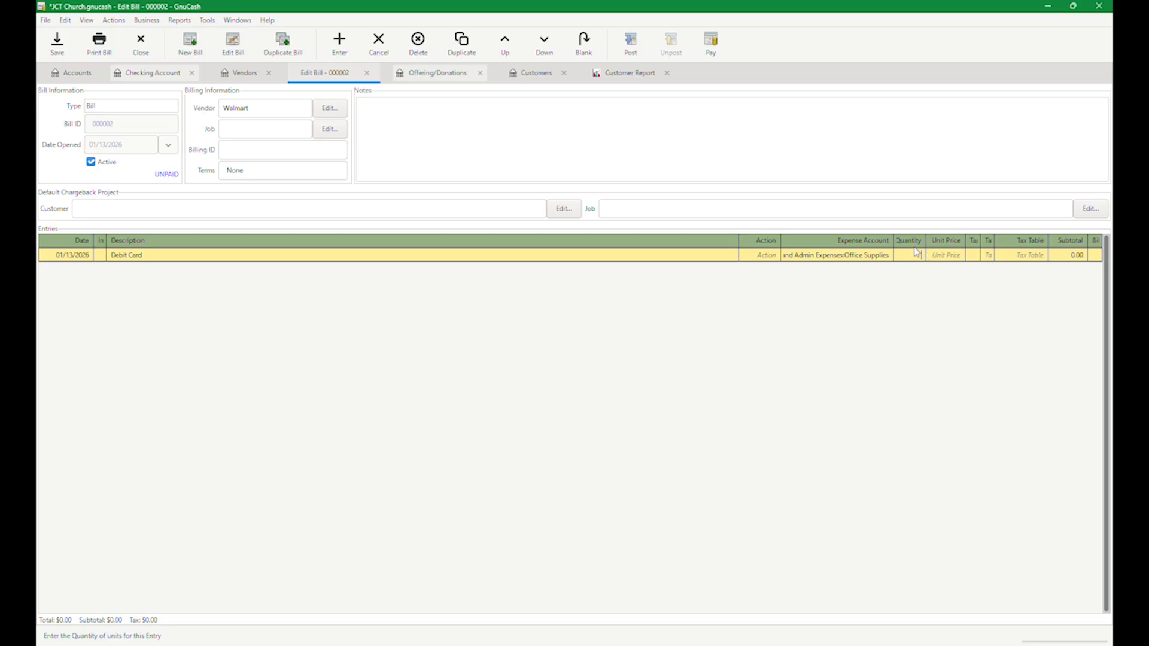
{"action": "type", "text": "1"}
{"action": "left_click", "coordinate": [942, 256]}
{"action": "type", "text": "7.59"}
{"action": "key", "text": "Return"}
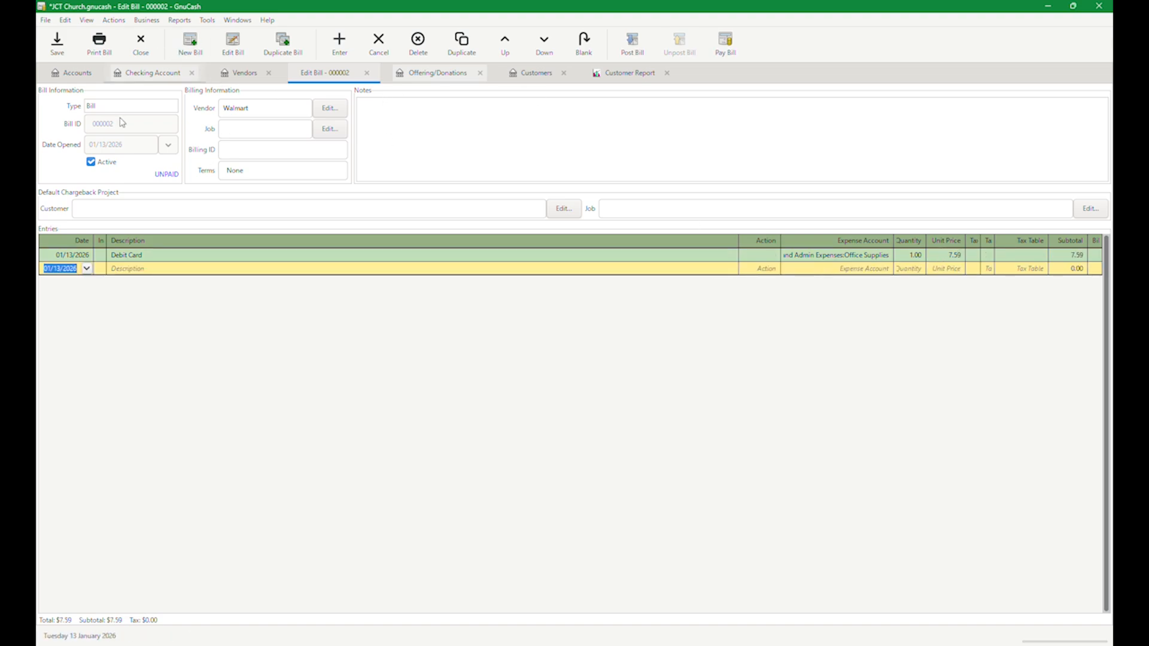
Step: Expand Office and Admin Expenses in the account tree to check its balances, and return to the vendor list
{"action": "left_click", "coordinate": [70, 73]}
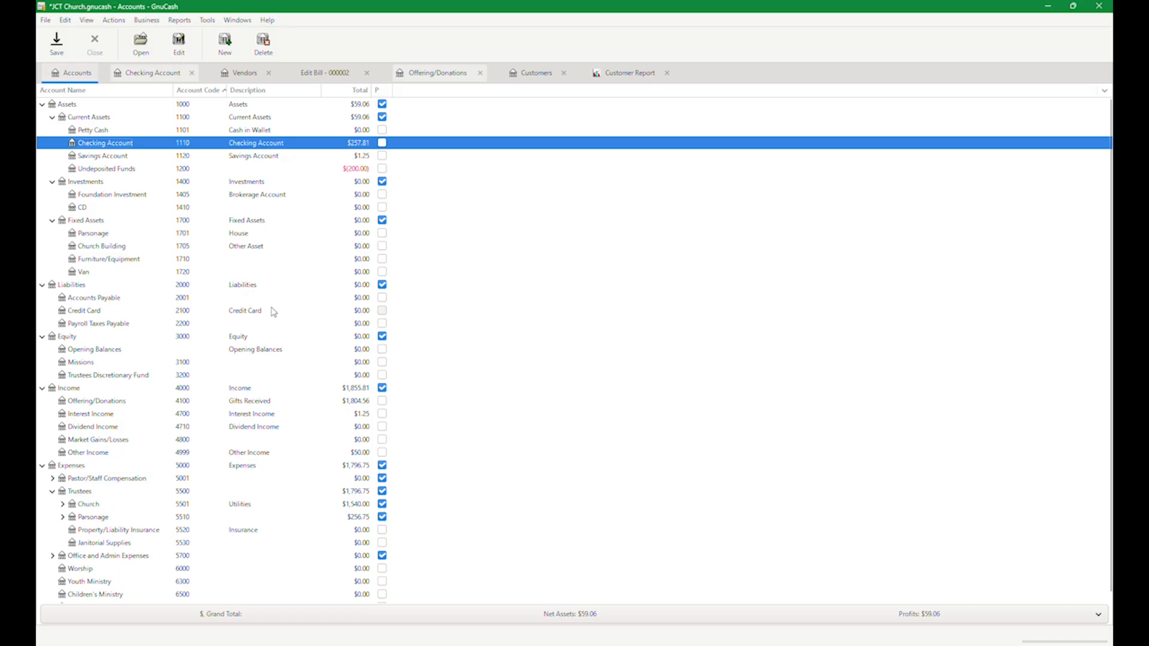
{"action": "scroll", "coordinate": [289, 335], "scroll_direction": "down", "scroll_amount": 1}
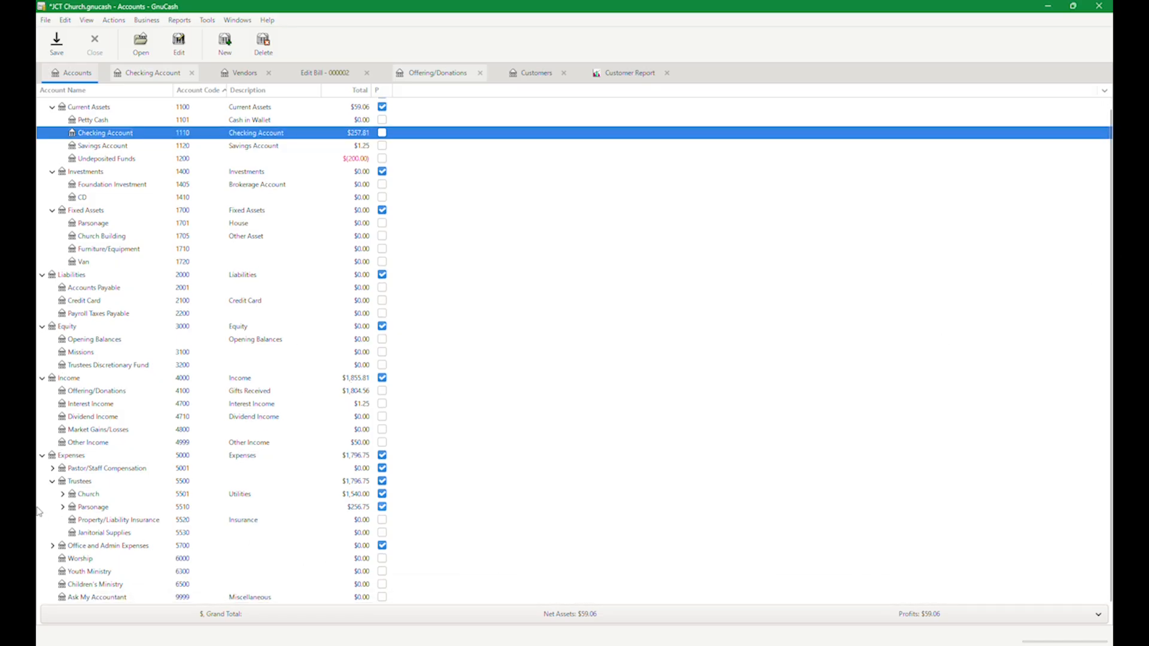
{"action": "left_click", "coordinate": [52, 545]}
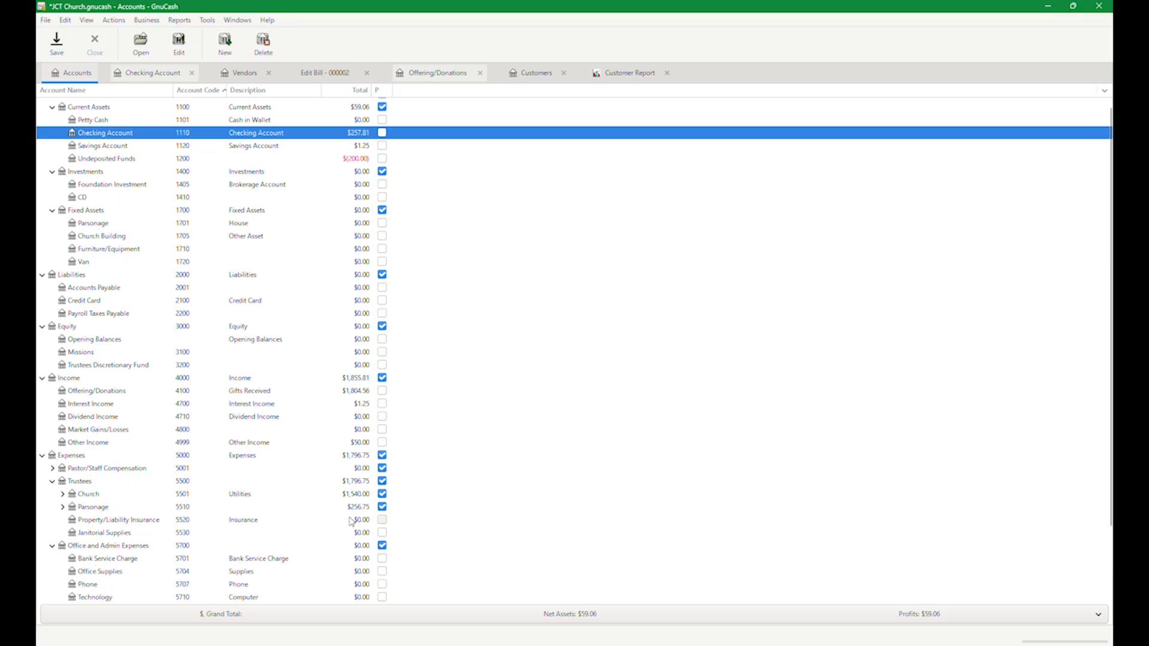
{"action": "scroll", "coordinate": [419, 524], "scroll_direction": "down", "scroll_amount": 3}
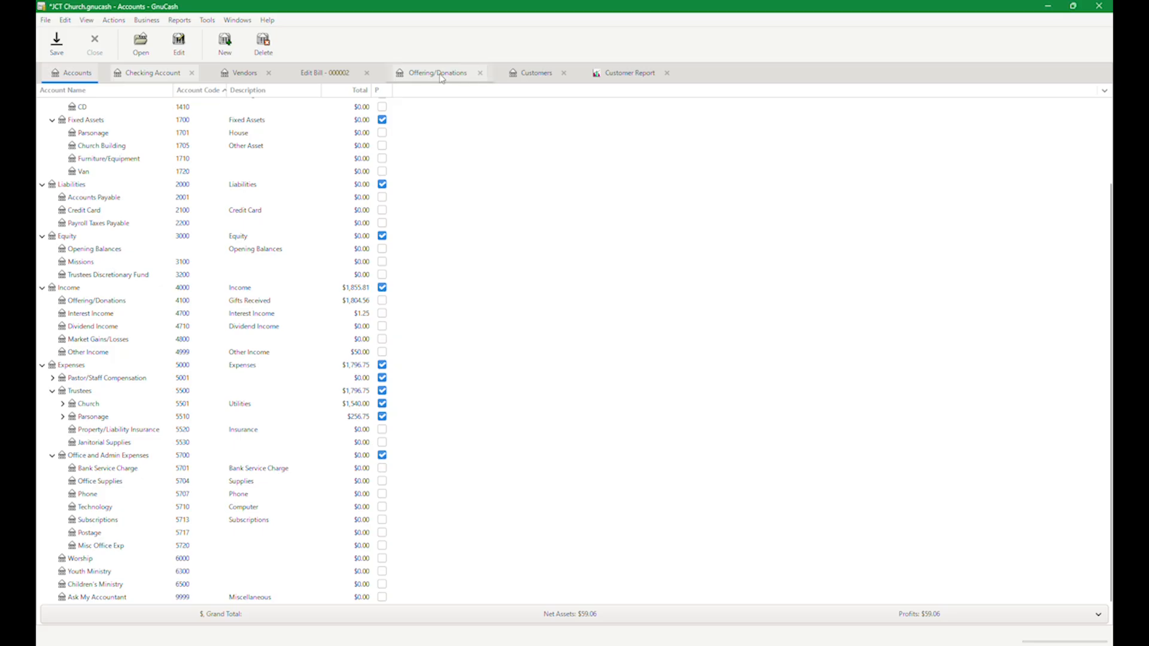
{"action": "left_click", "coordinate": [256, 74]}
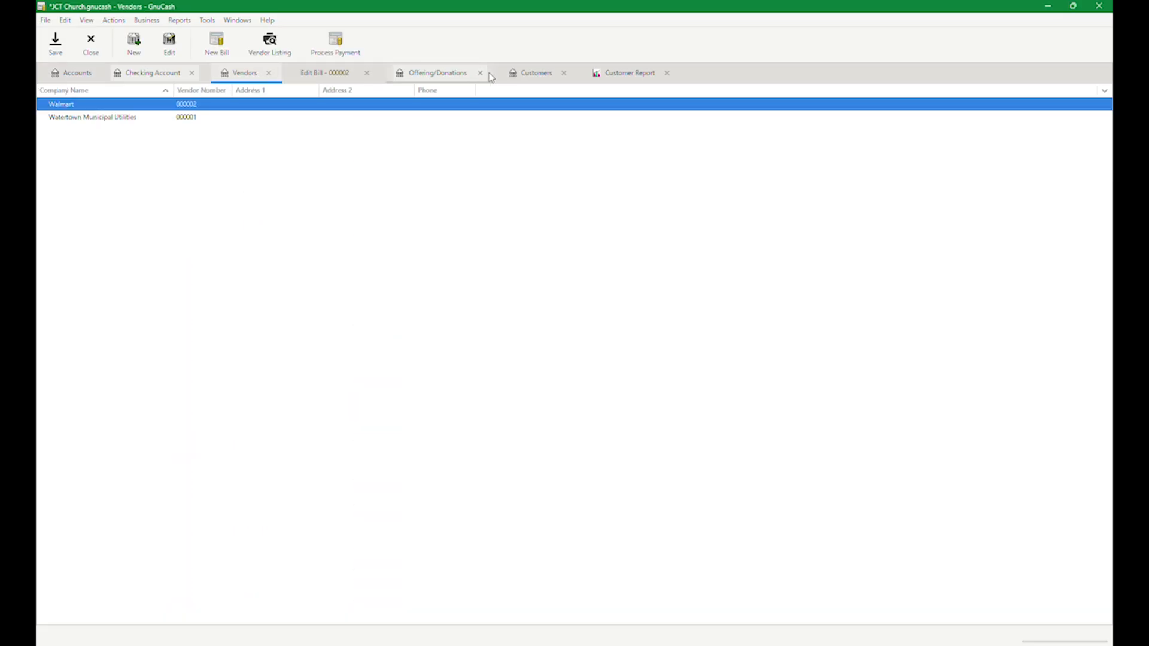
Step: Post the Walmart bill to Liabilities:Accounts Payable with post and due dates of 01/13/2026
{"action": "left_click", "coordinate": [329, 75]}
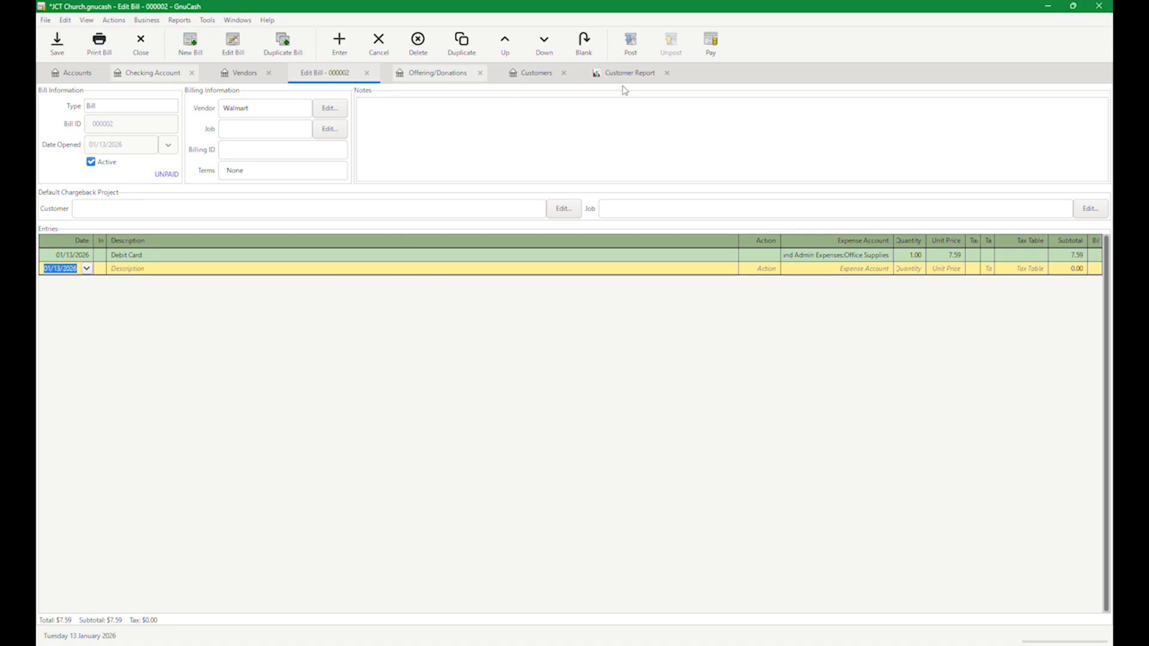
{"action": "left_click", "coordinate": [631, 42]}
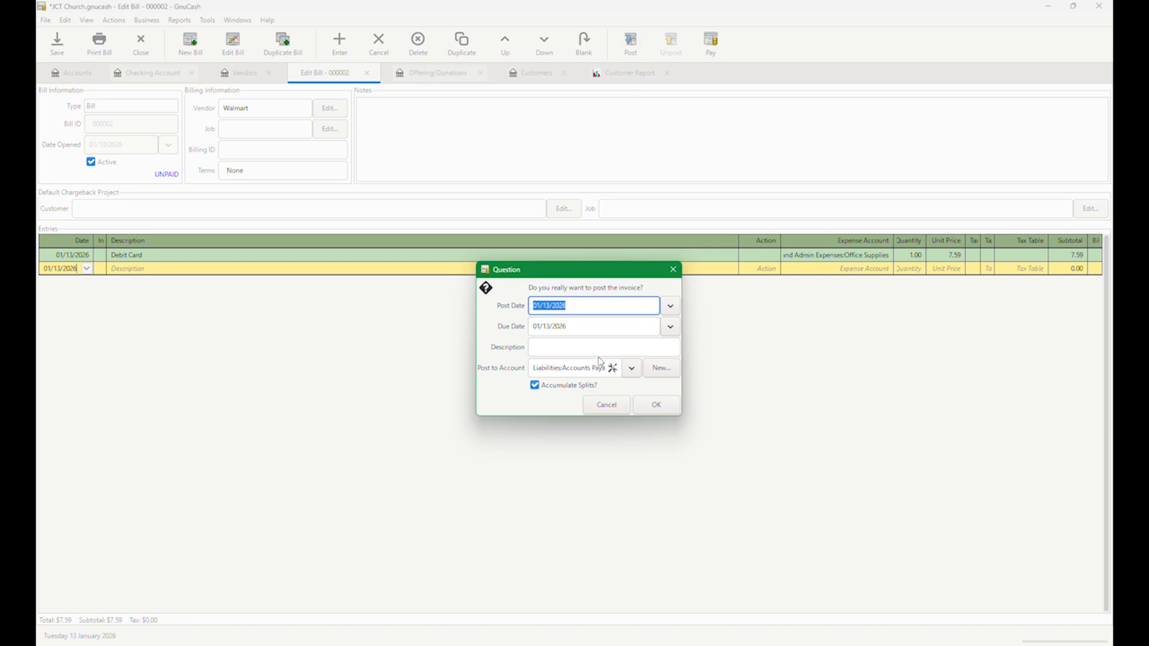
{"action": "left_click", "coordinate": [655, 406]}
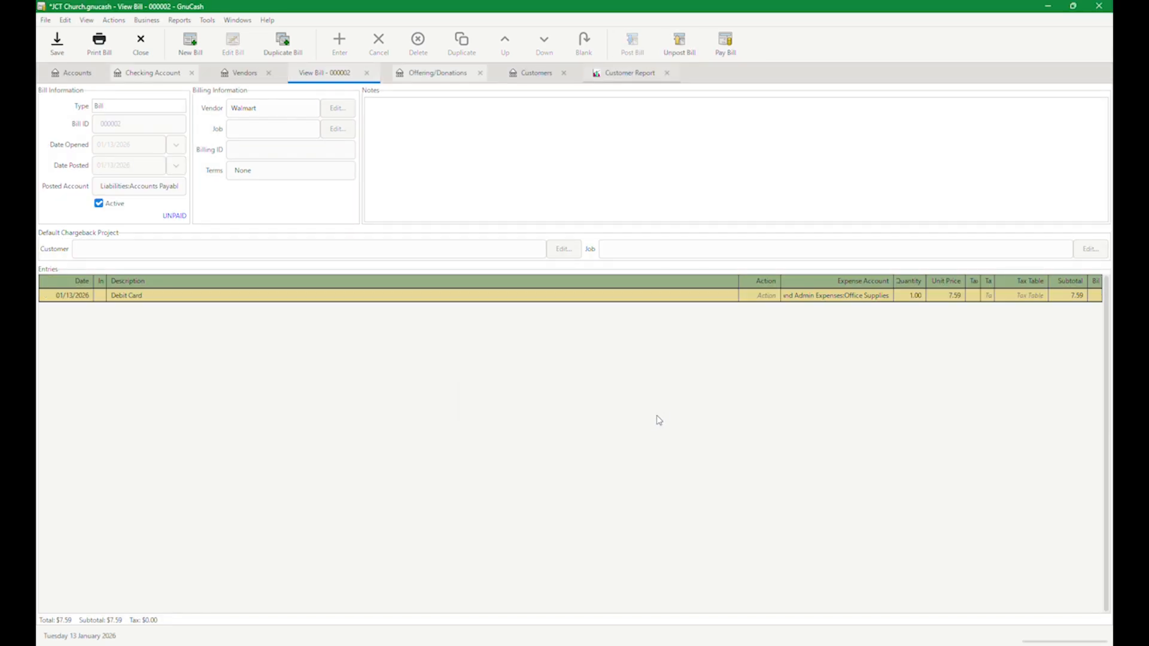
Step: Pay the 7.59 Walmart bill from the Checking Account, entering "Card" as the payment number
{"action": "left_click", "coordinate": [711, 44]}
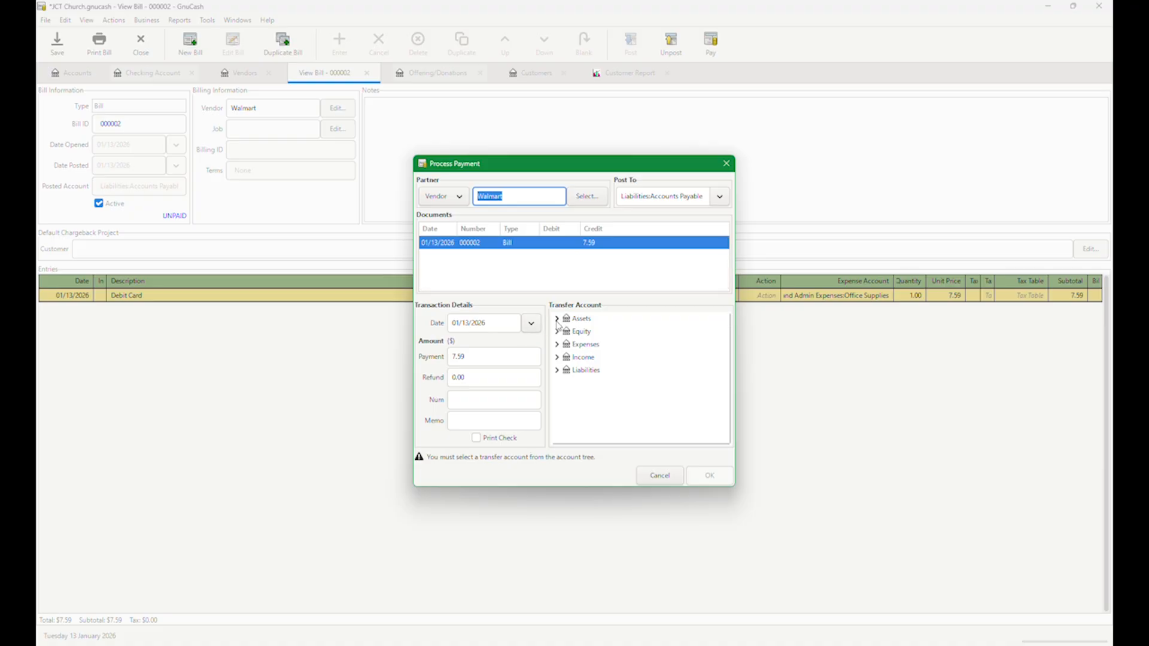
{"action": "left_click", "coordinate": [558, 319]}
{"action": "left_click", "coordinate": [568, 333]}
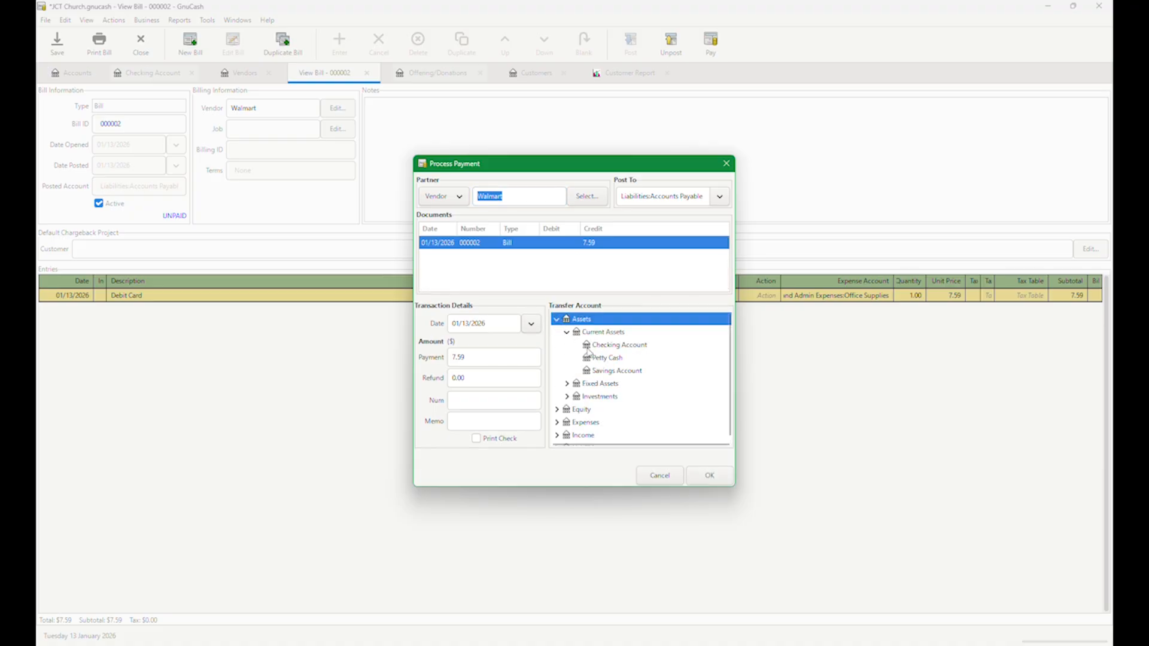
{"action": "left_click", "coordinate": [600, 346]}
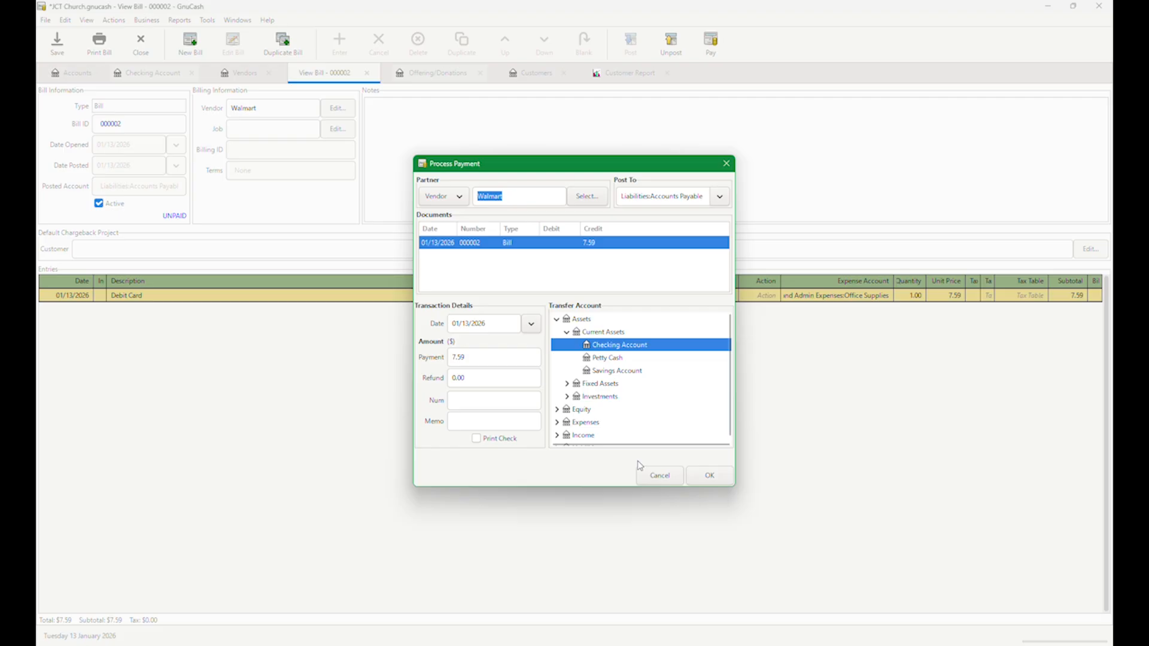
{"action": "left_click", "coordinate": [460, 401]}
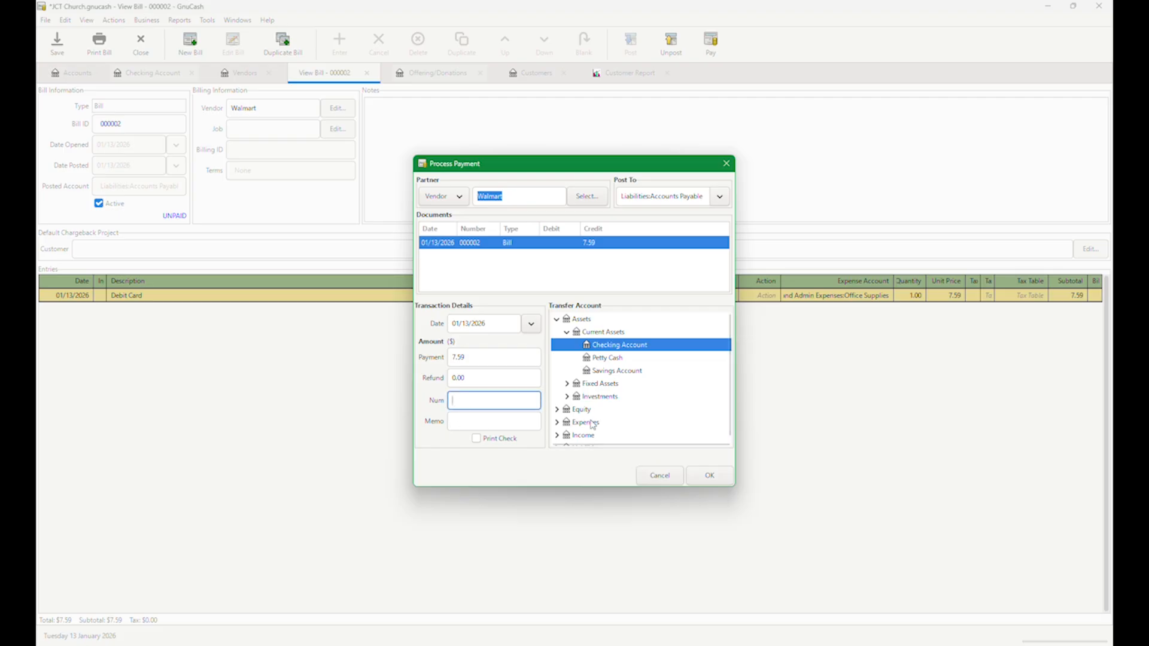
{"action": "type", "text": "Card"}
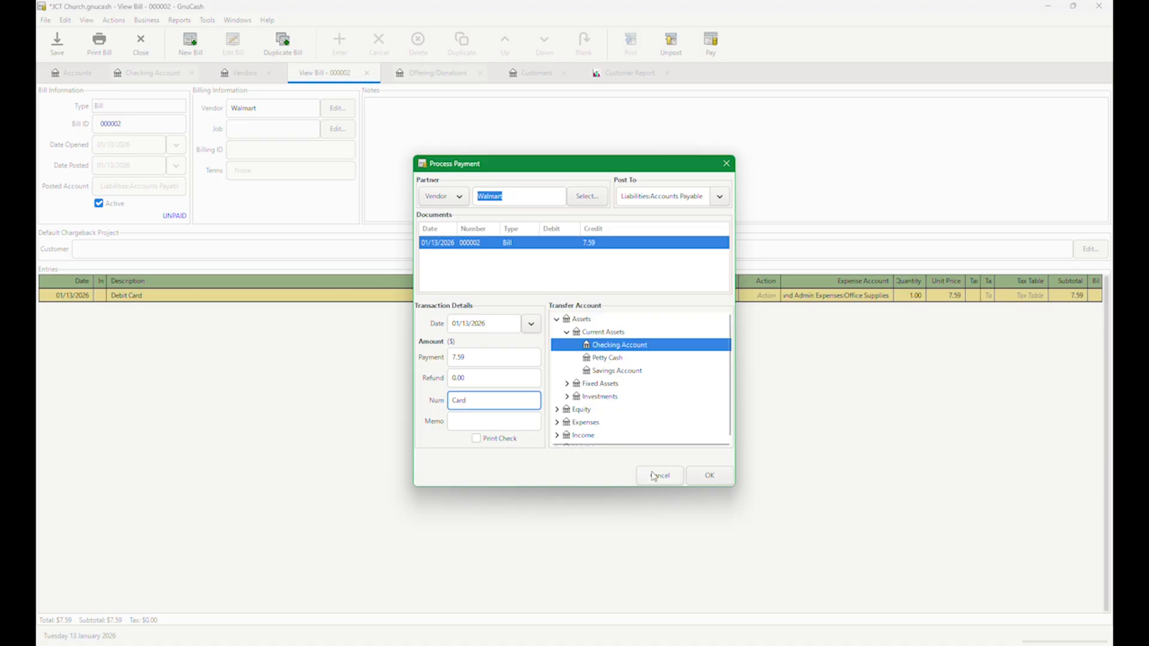
{"action": "left_click", "coordinate": [703, 479]}
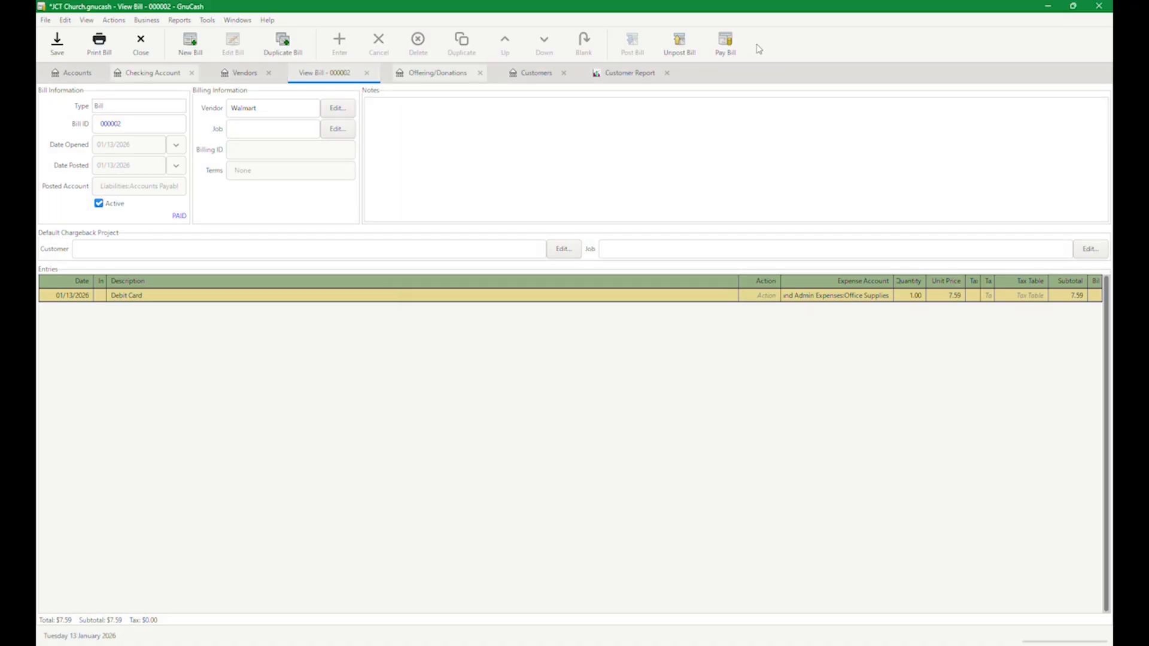
Step: Check the Walmart payment in the Checking Account register and the Walmart expense in the Office Supplies register
{"action": "left_click", "coordinate": [154, 74]}
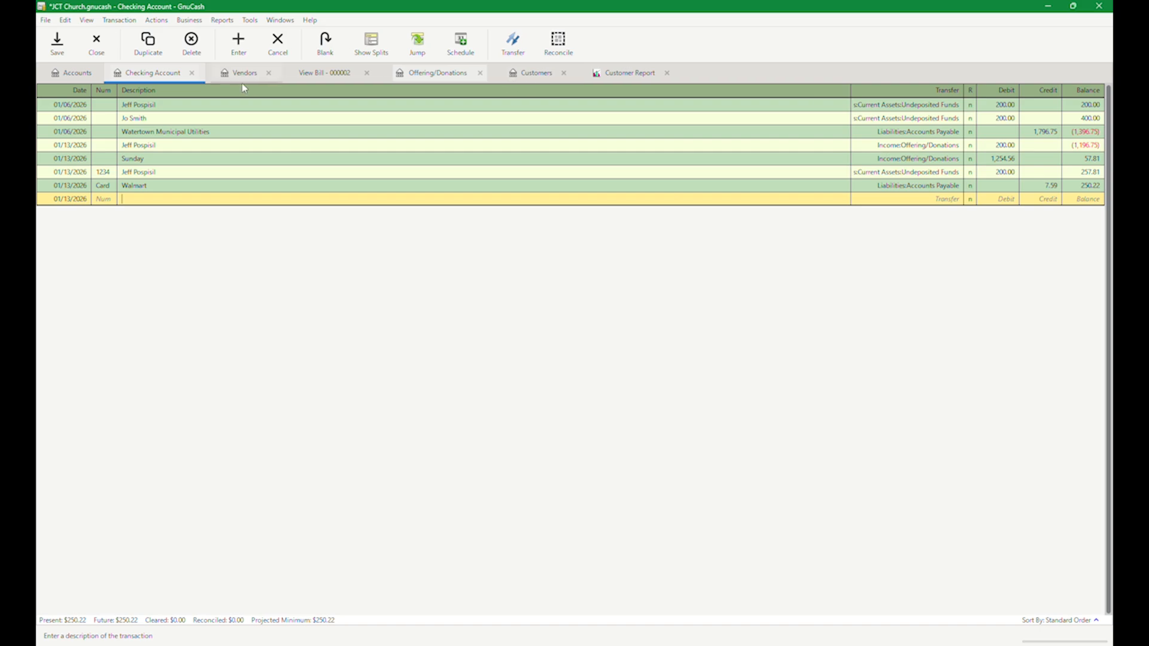
{"action": "left_click", "coordinate": [72, 74]}
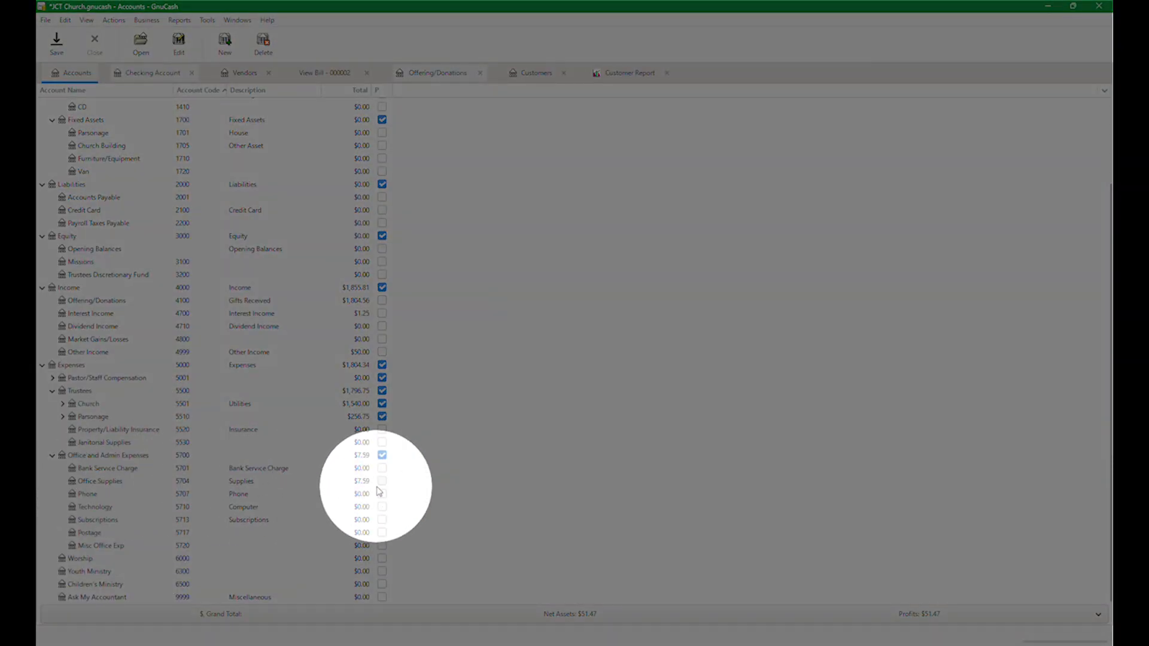
{"action": "left_click", "coordinate": [84, 487]}
{"action": "double_click", "coordinate": [84, 488]}
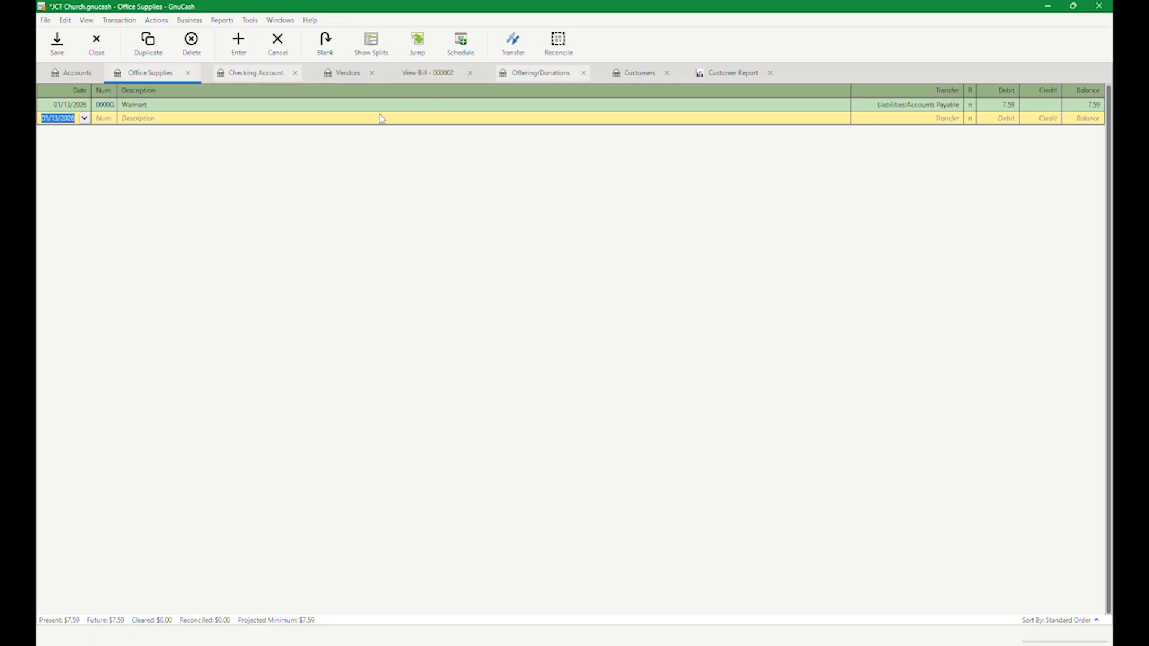
Step: Close the Offering/Donations register and open the employees overview
{"action": "left_click", "coordinate": [584, 73]}
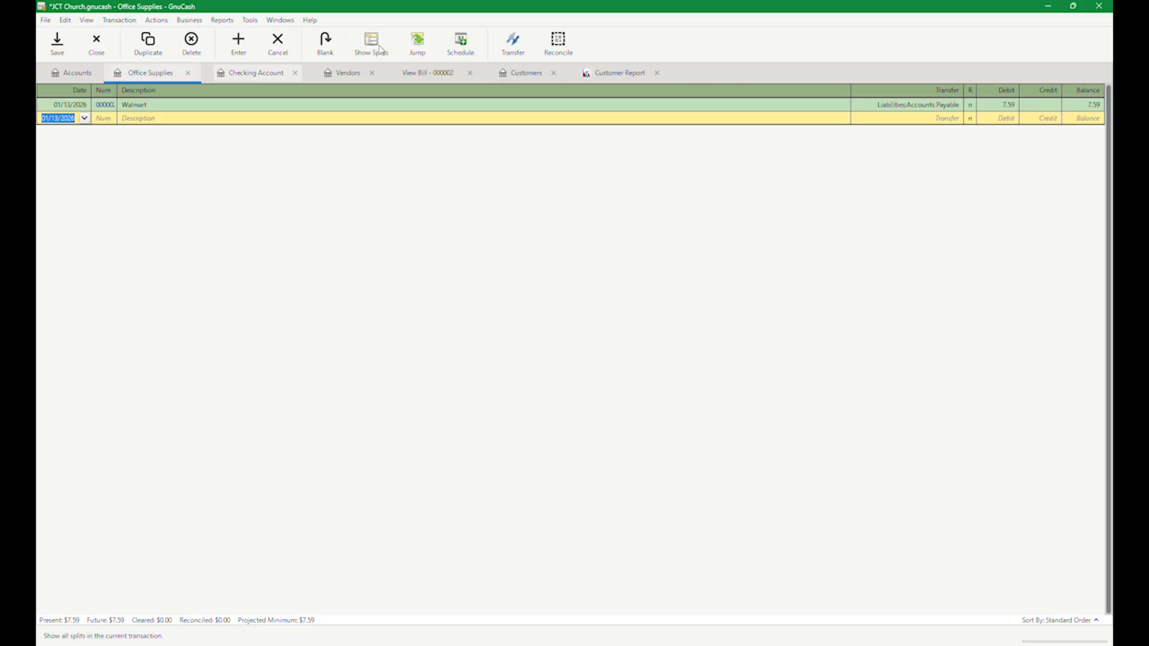
{"action": "left_click", "coordinate": [232, 23]}
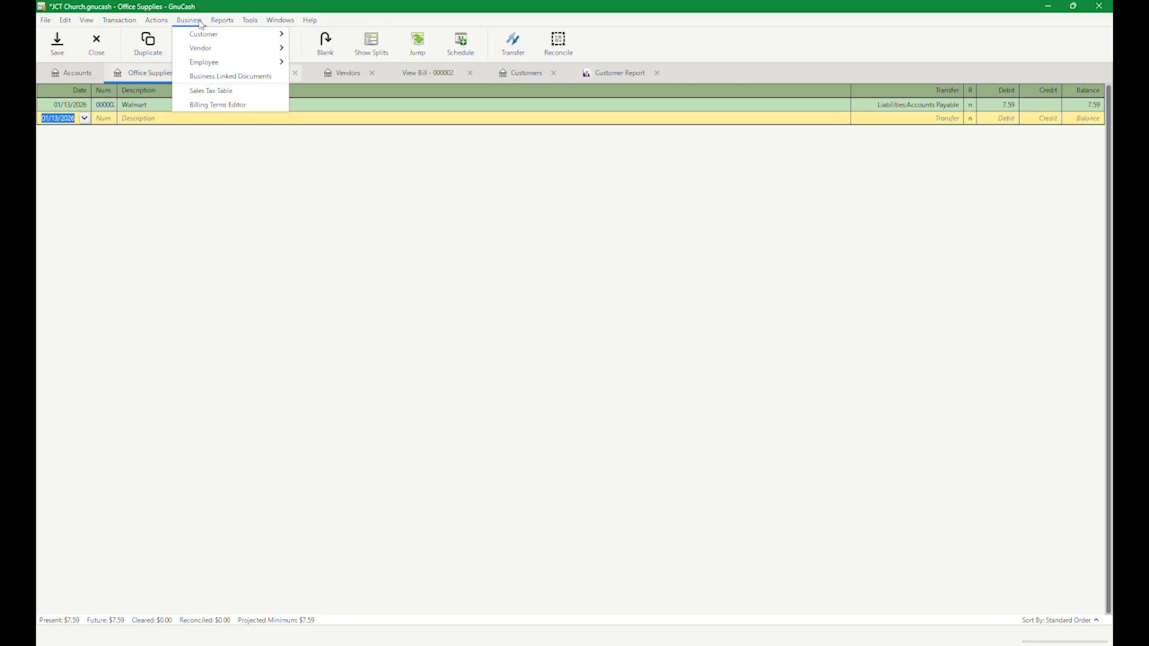
{"action": "mouse_move", "coordinate": [228, 62]}
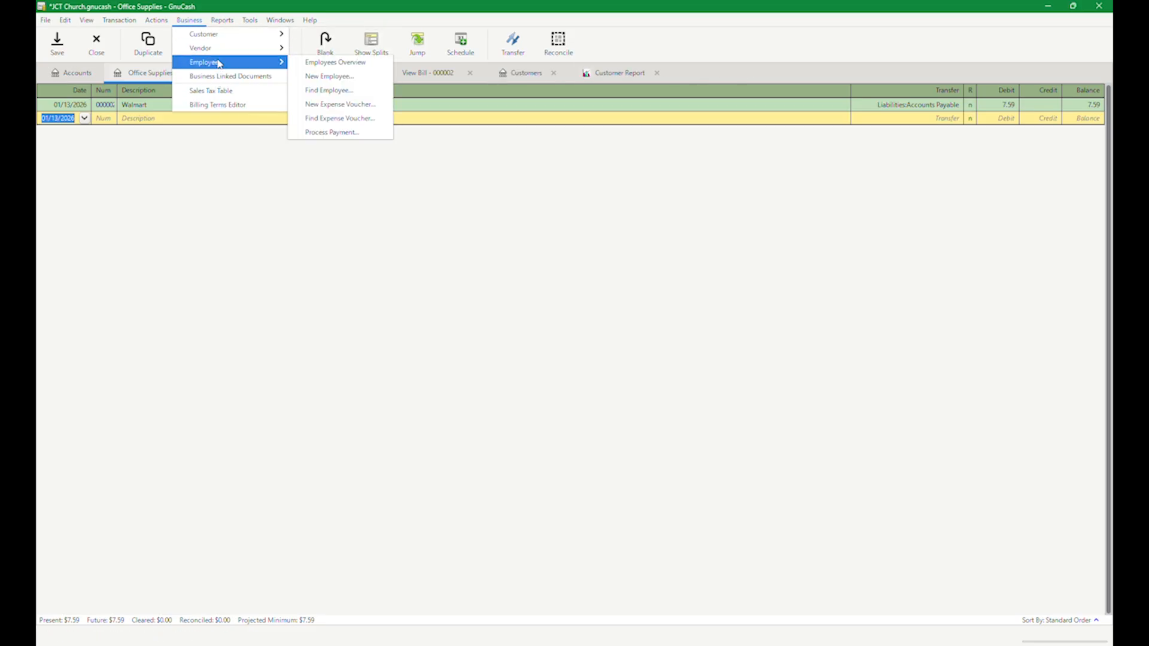
{"action": "left_click", "coordinate": [328, 62]}
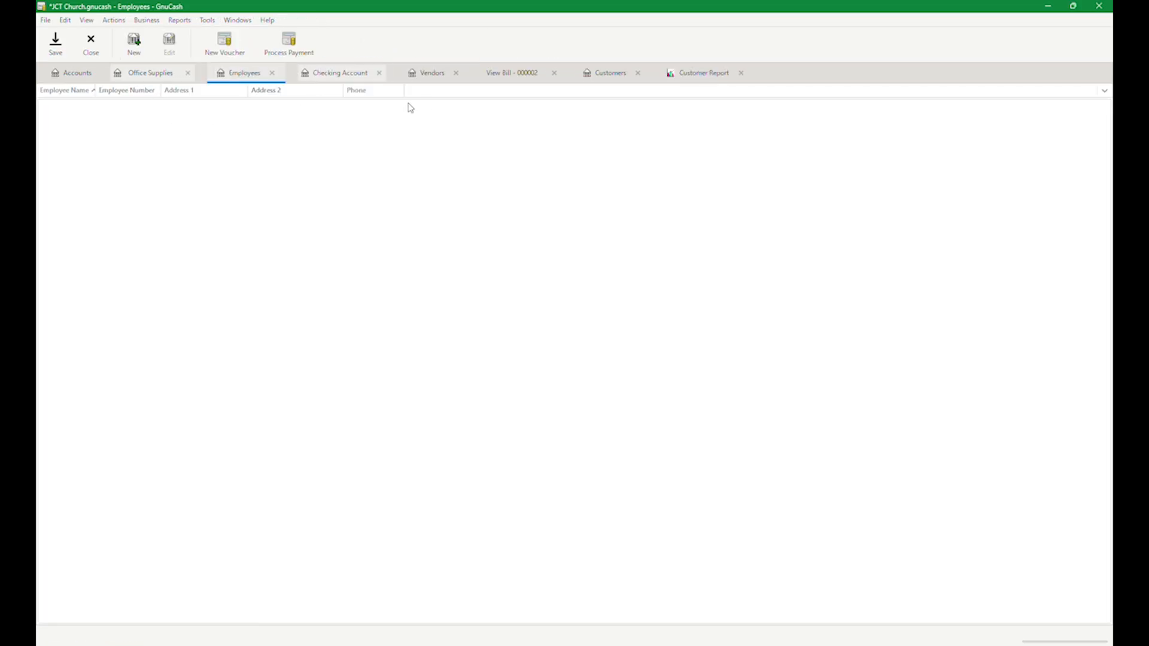
Step: Create a new active employee record for the pastor, entering only the pastor's name and leaving the other details blank
{"action": "left_click", "coordinate": [134, 42]}
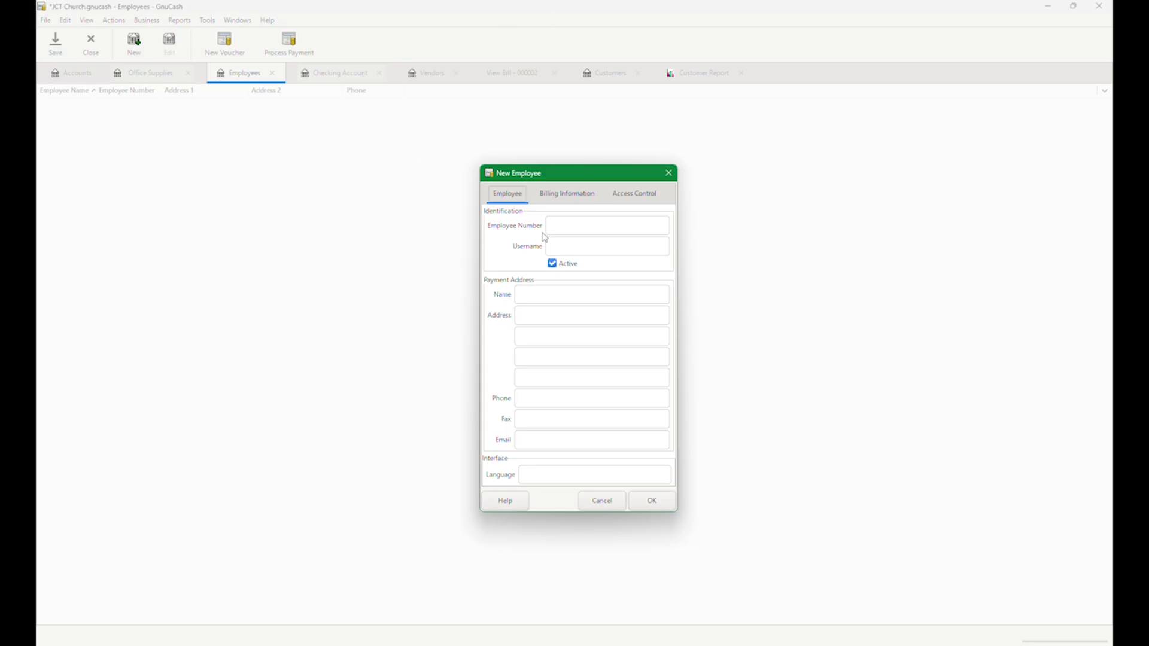
{"action": "left_click", "coordinate": [578, 294]}
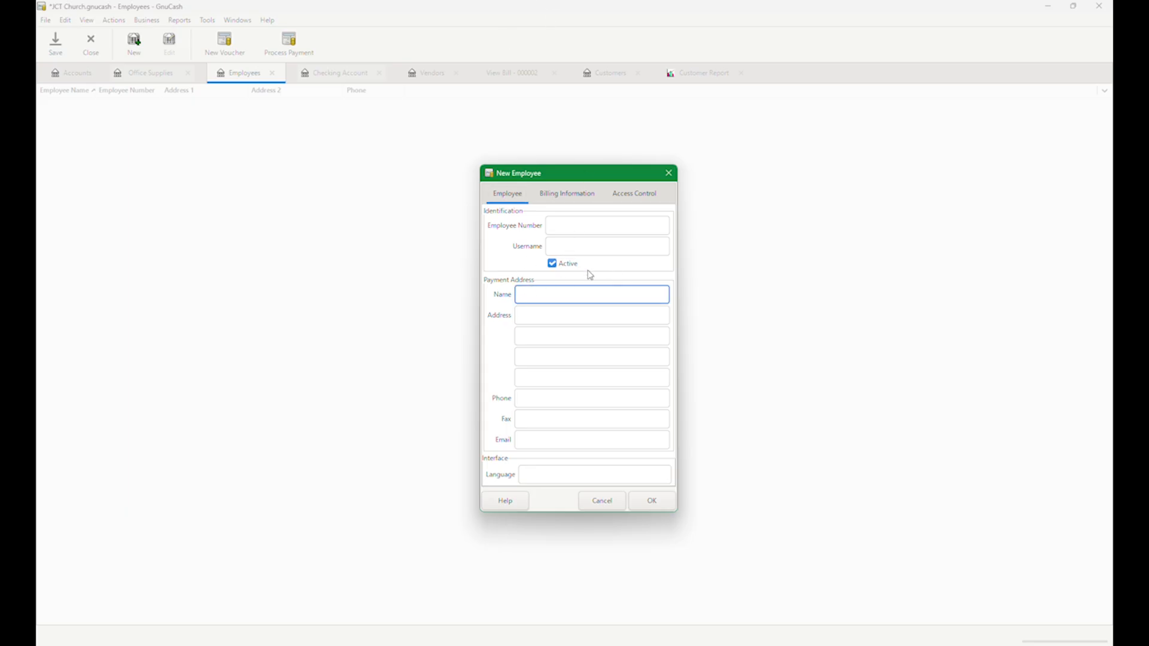
{"action": "left_click", "coordinate": [567, 193]}
{"action": "left_click", "coordinate": [634, 193]}
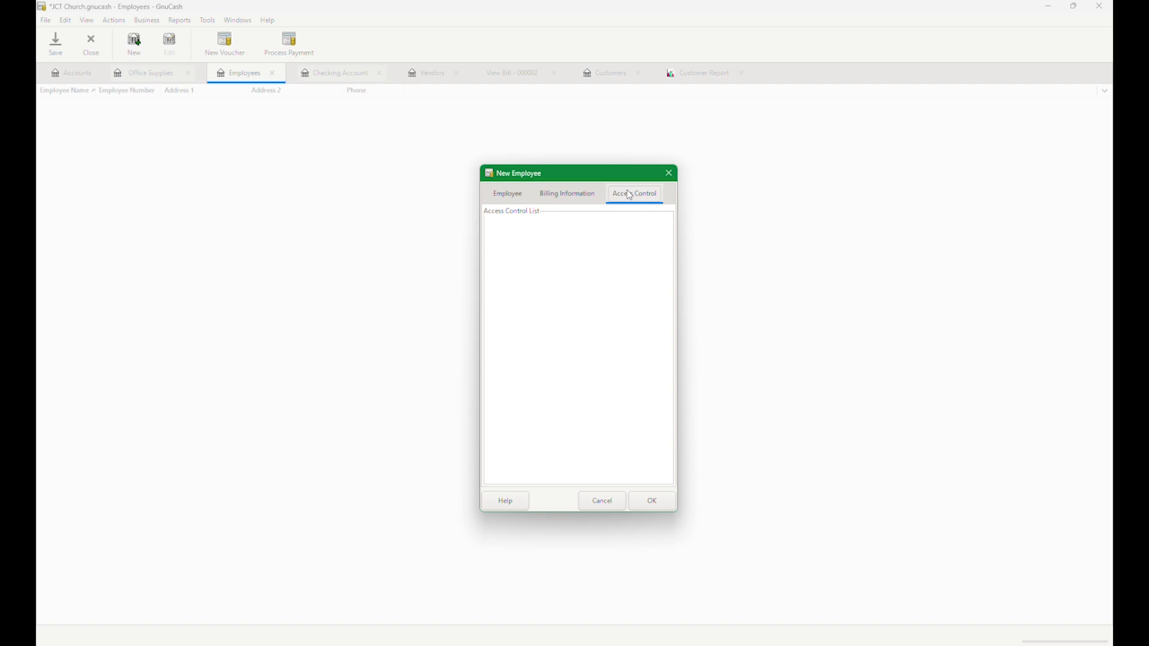
{"action": "left_click", "coordinate": [507, 194]}
{"action": "left_click", "coordinate": [525, 294]}
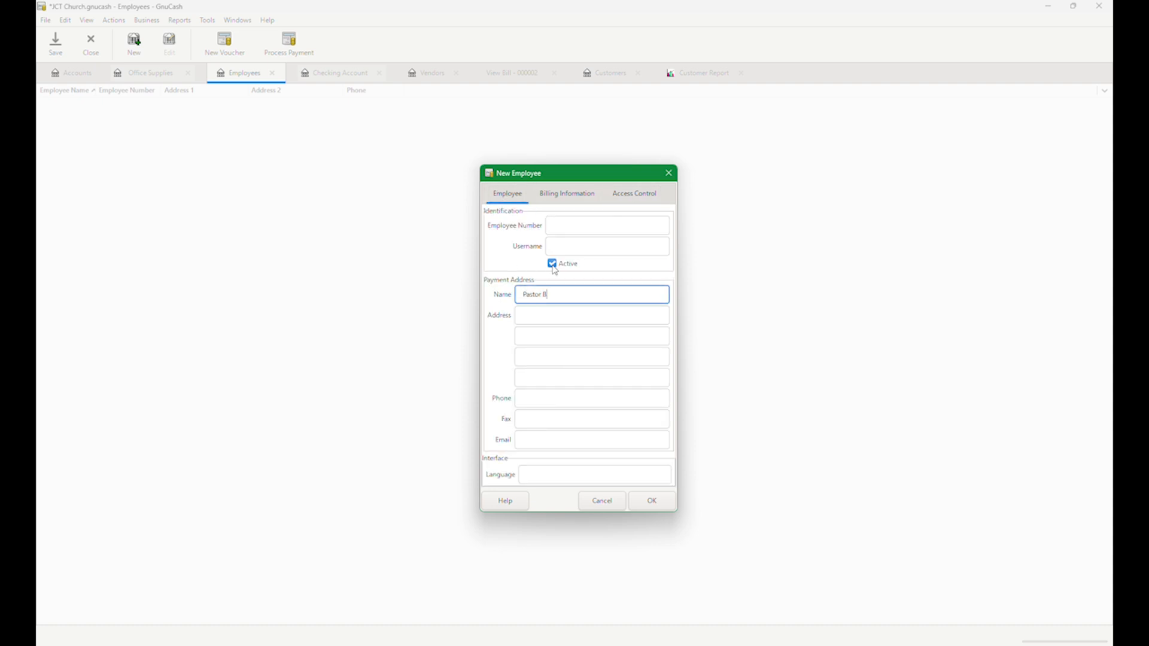
{"action": "left_click", "coordinate": [664, 500]}
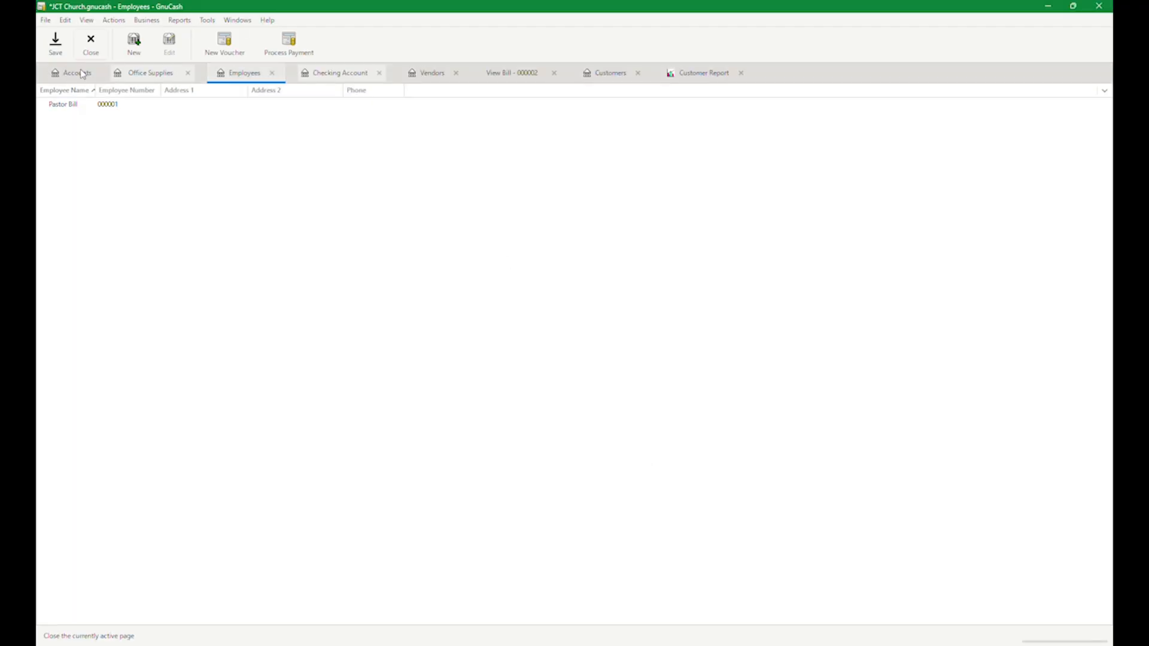
Step: Create a new expense voucher for the pastor with 01/13/2026 as the opening date
{"action": "left_click", "coordinate": [65, 107]}
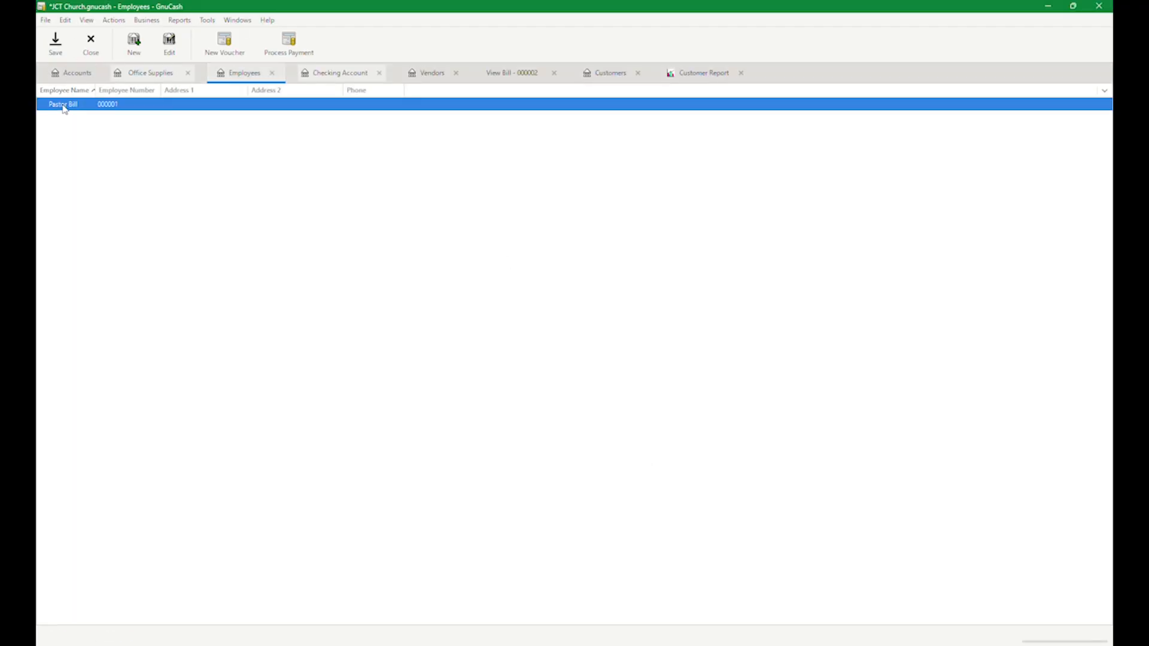
{"action": "left_click", "coordinate": [237, 52]}
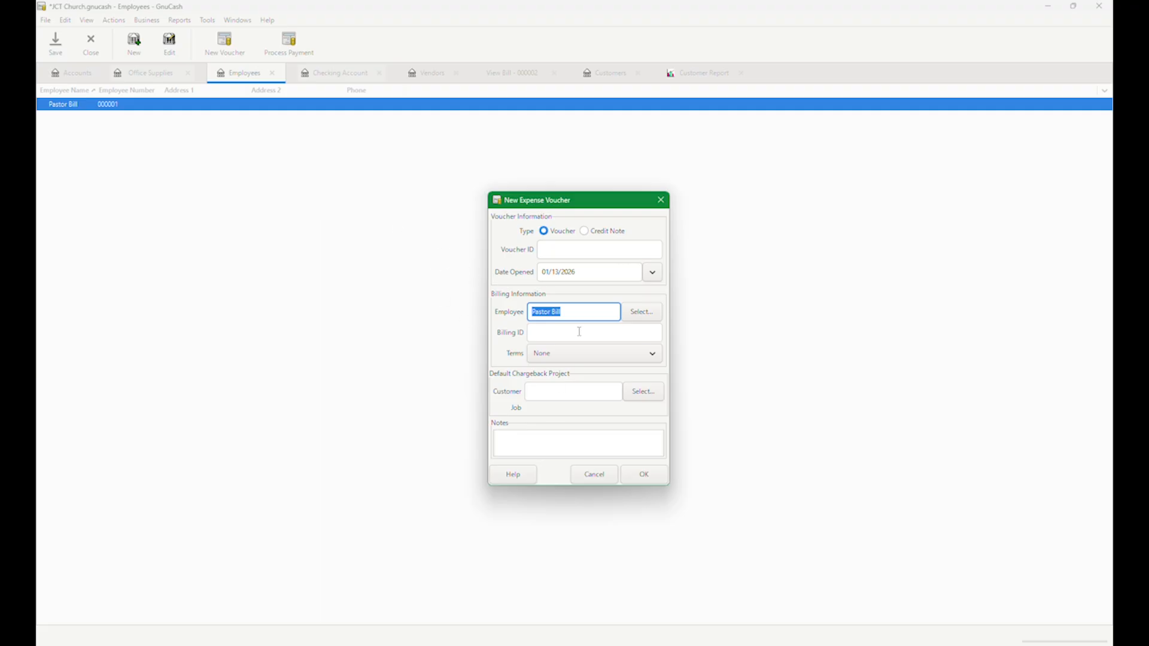
{"action": "left_click", "coordinate": [638, 474]}
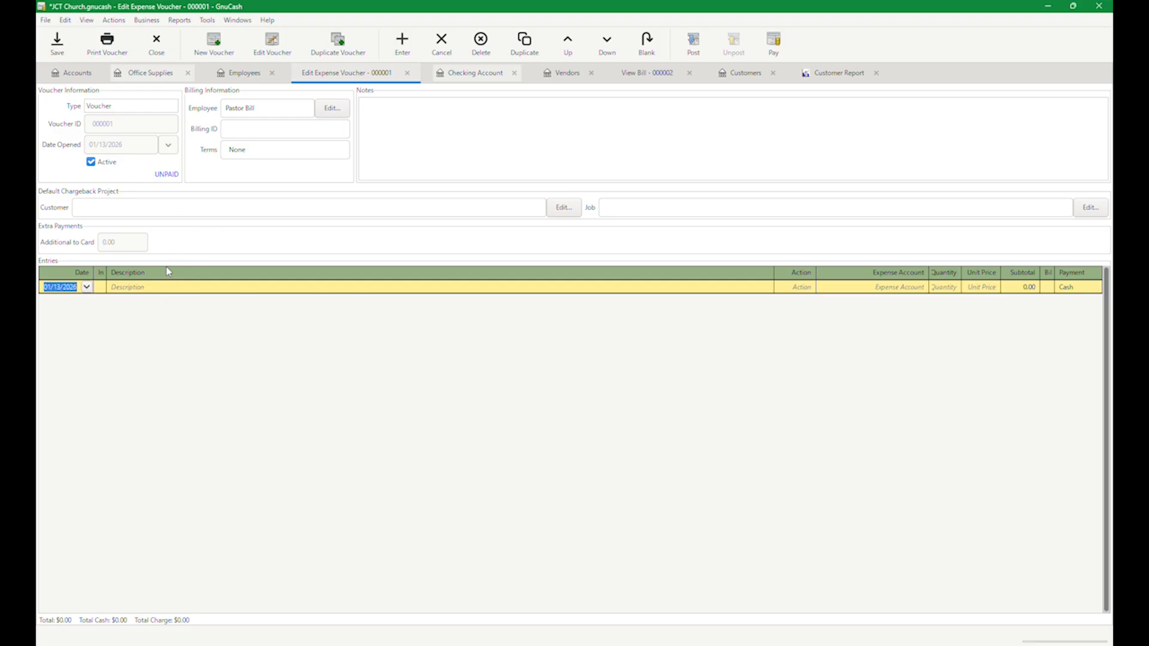
Step: Start a voucher entry described as "Paycheck" and assign it to the Expenses:Pastor/Staff Compensation:Pastor Salary account
{"action": "left_click", "coordinate": [151, 287]}
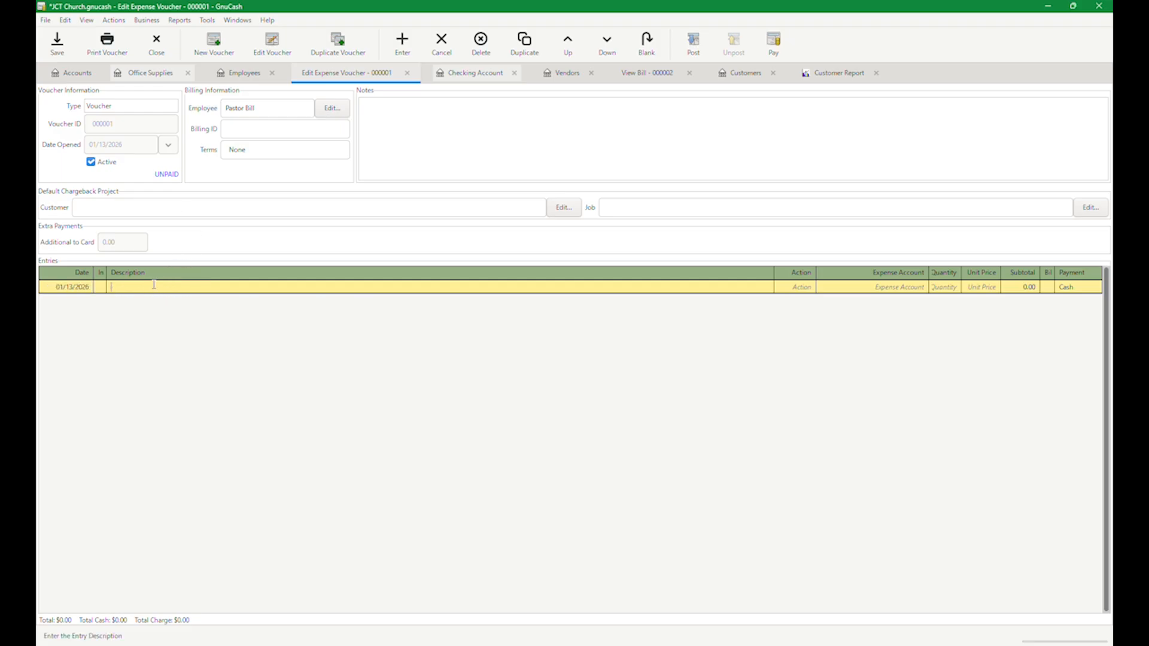
{"action": "type", "text": "Paycheck"}
{"action": "key", "text": "Tab"}
{"action": "key", "text": "Tab"}
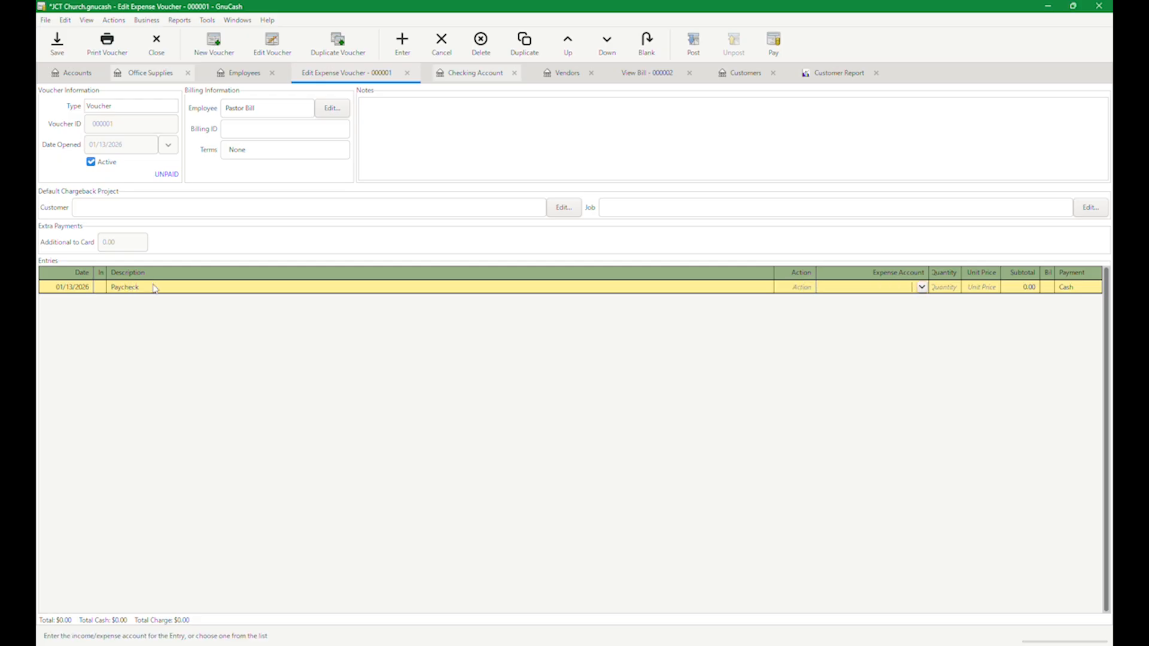
{"action": "left_click", "coordinate": [921, 287]}
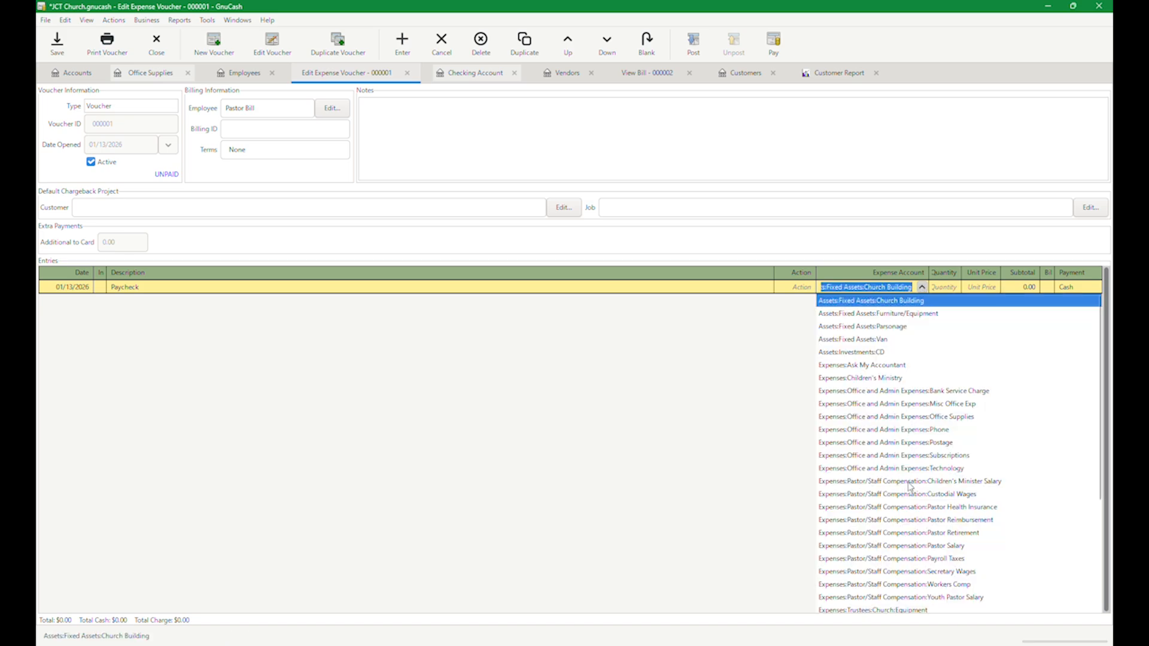
{"action": "scroll", "coordinate": [931, 518], "scroll_direction": "down", "scroll_amount": 1}
{"action": "left_click", "coordinate": [939, 508]}
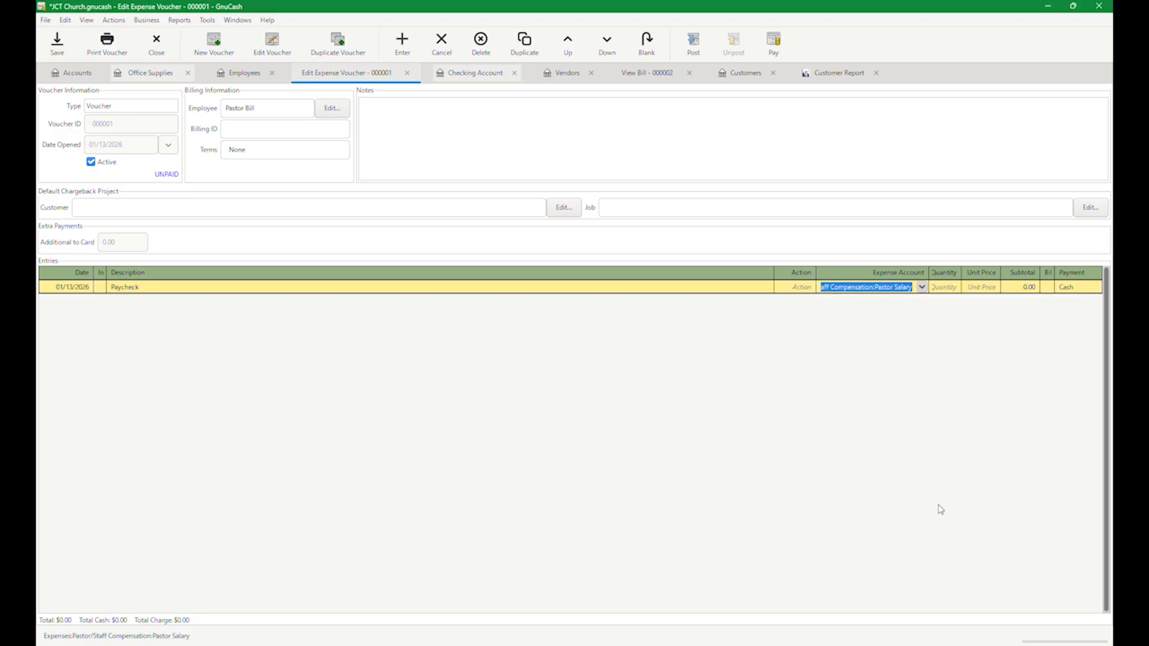
Step: Complete the Paycheck entry with quantity 1, unit price 1,000, and Cash as the payment type
{"action": "key", "text": "Tab"}
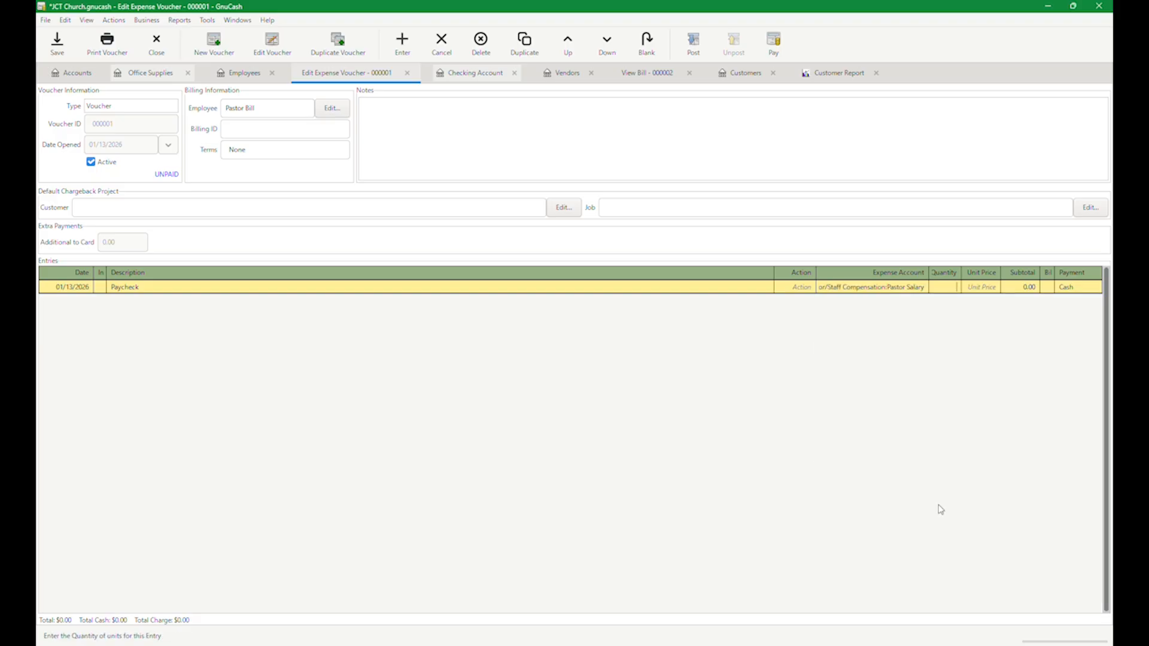
{"action": "type", "text": "1"}
{"action": "key", "text": "Tab"}
{"action": "type", "text": "1,"}
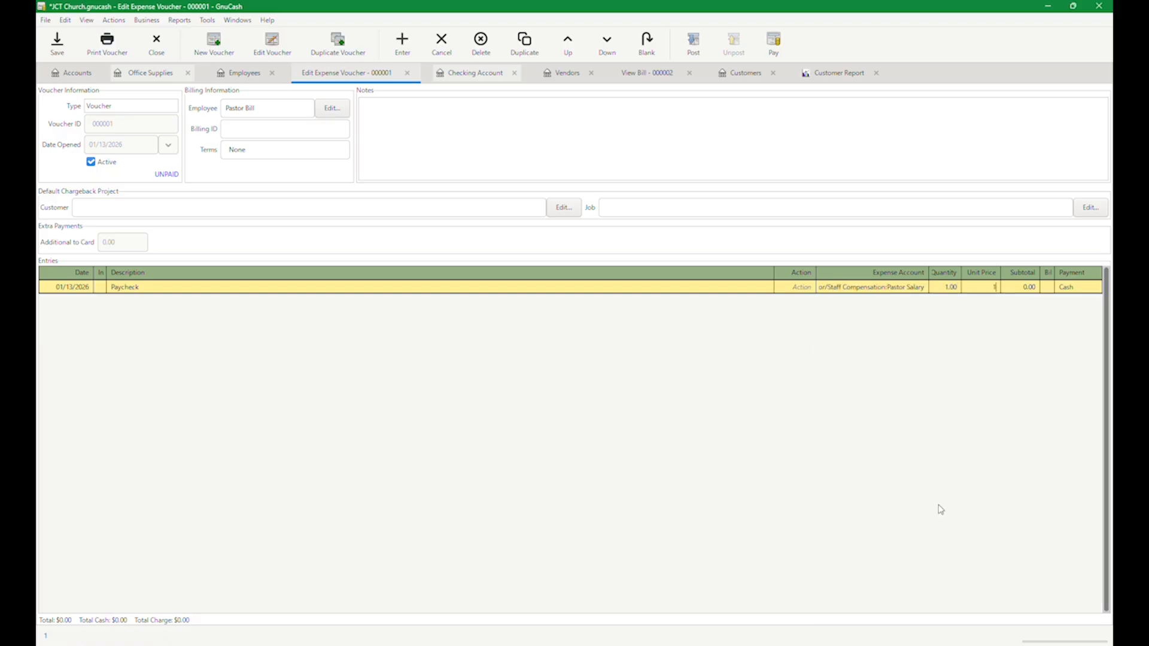
{"action": "type", "text": "000"}
{"action": "key", "text": "Tab"}
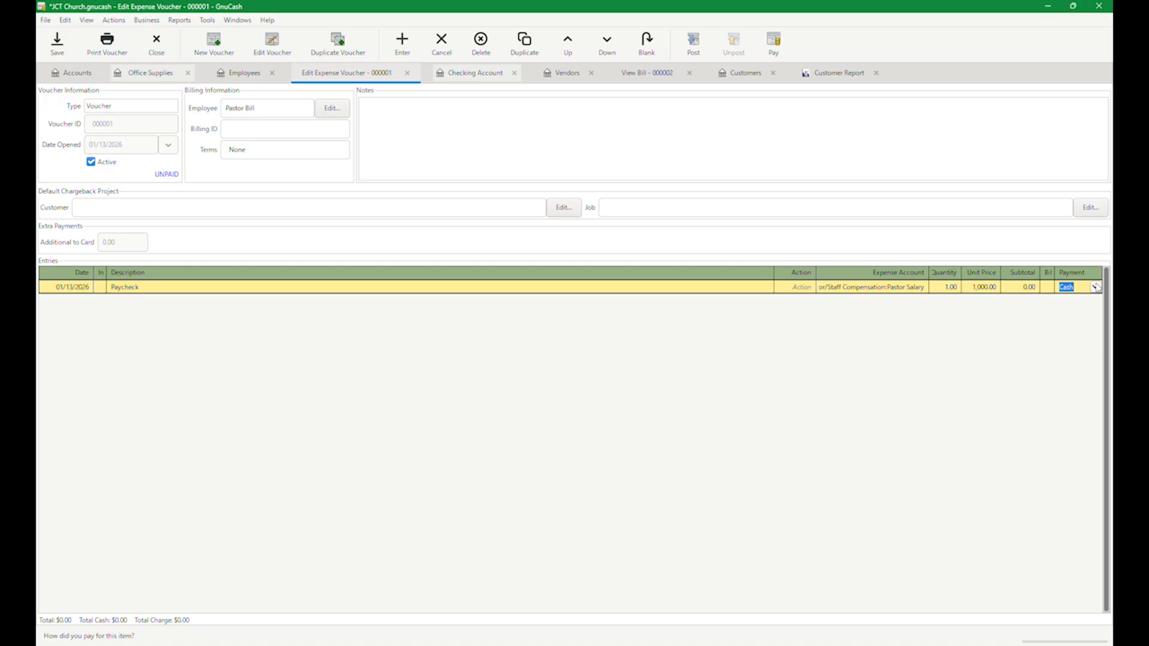
{"action": "left_click", "coordinate": [1095, 287]}
{"action": "left_click", "coordinate": [1095, 286]}
{"action": "key", "text": "Return"}
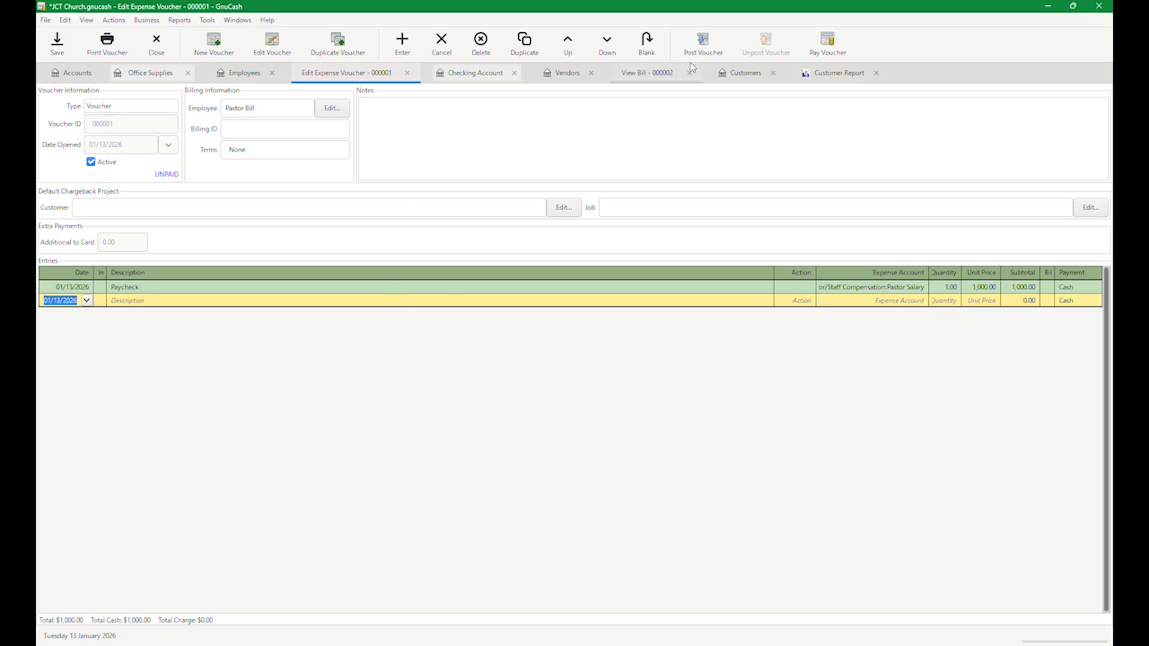
Step: Post the voucher to Liabilities:Accounts Payable dated 01/13/2026, and pay its 1,000.00 from the Checking Account with payment number 4568
{"action": "left_click", "coordinate": [703, 43]}
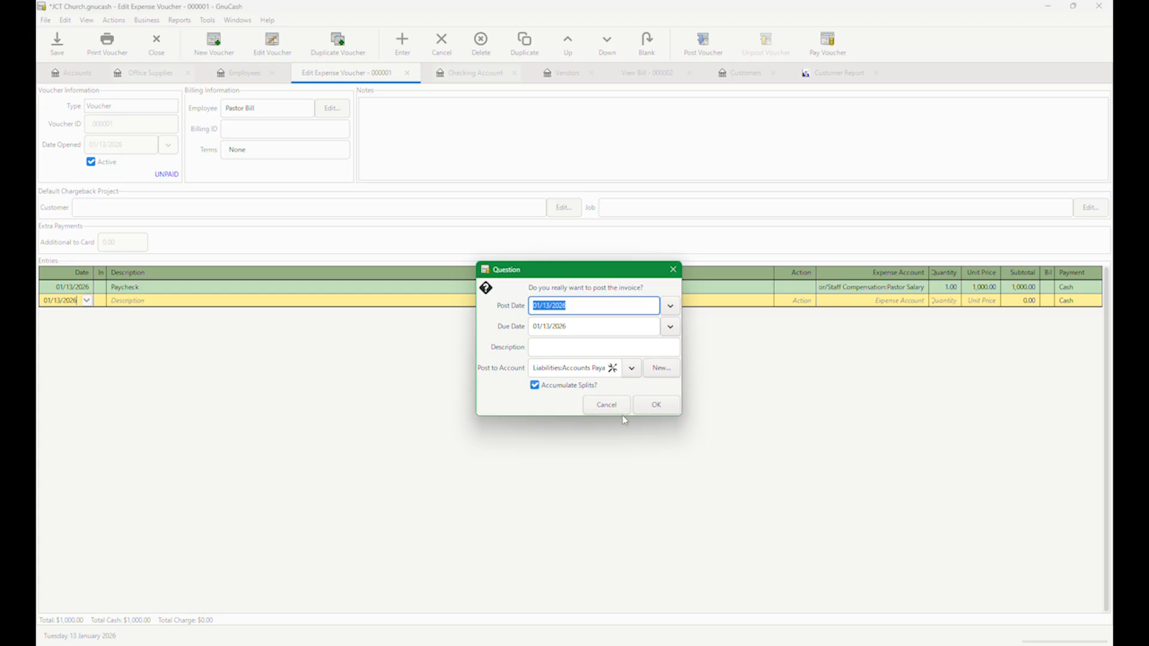
{"action": "left_click", "coordinate": [655, 404]}
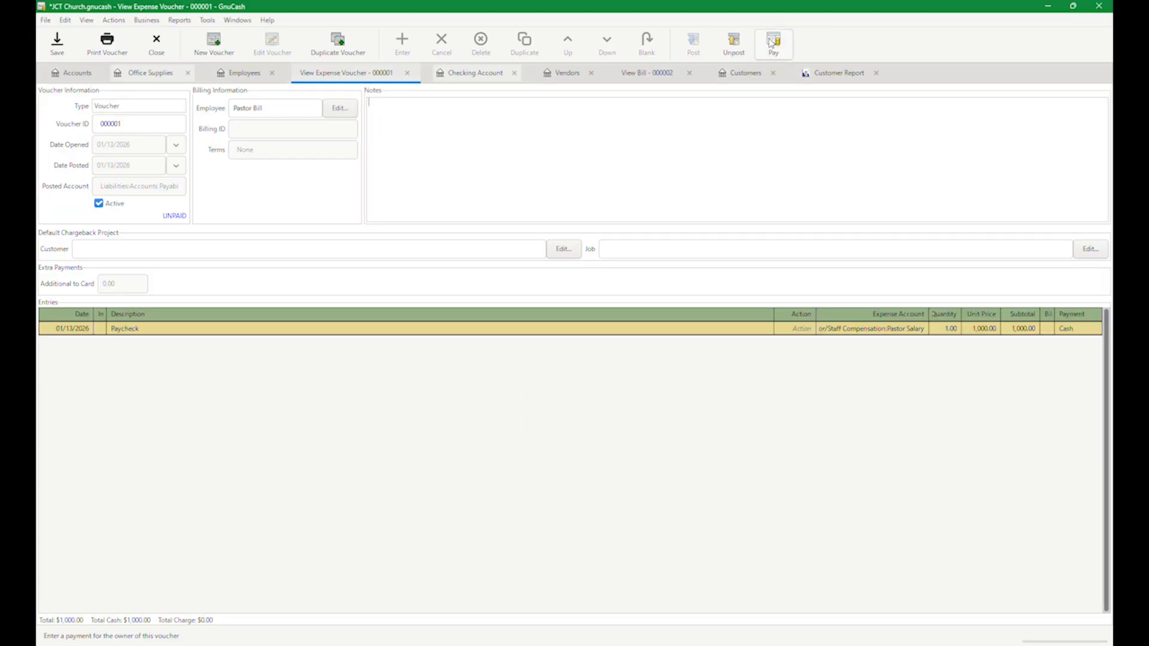
{"action": "left_click", "coordinate": [772, 43]}
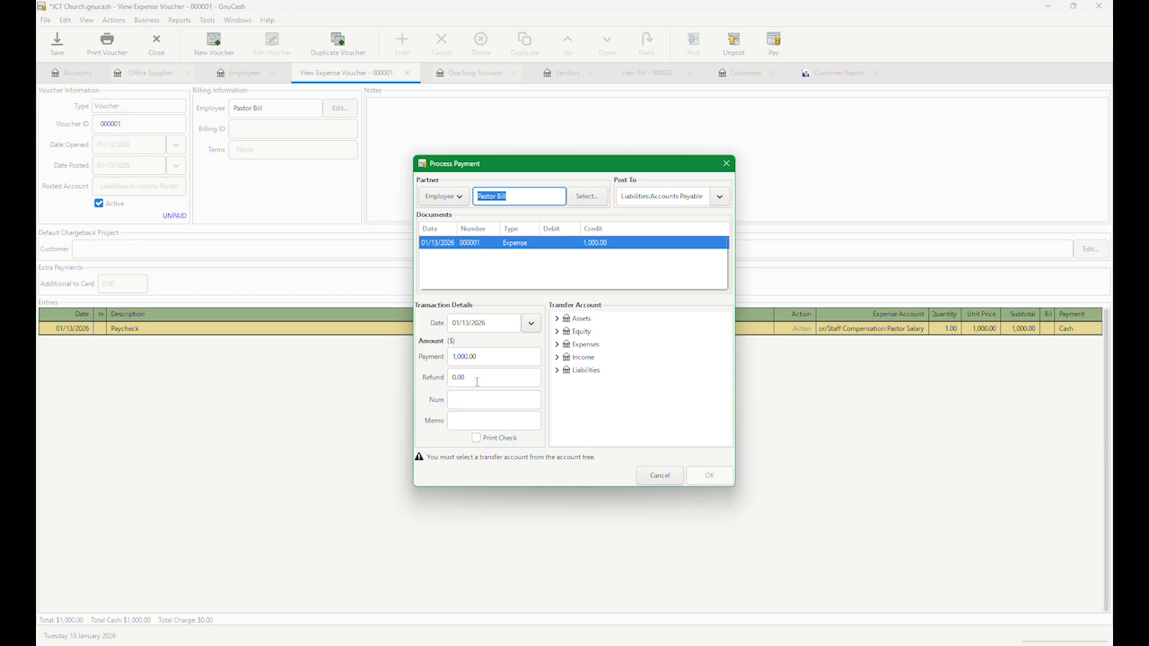
{"action": "left_click", "coordinate": [473, 404]}
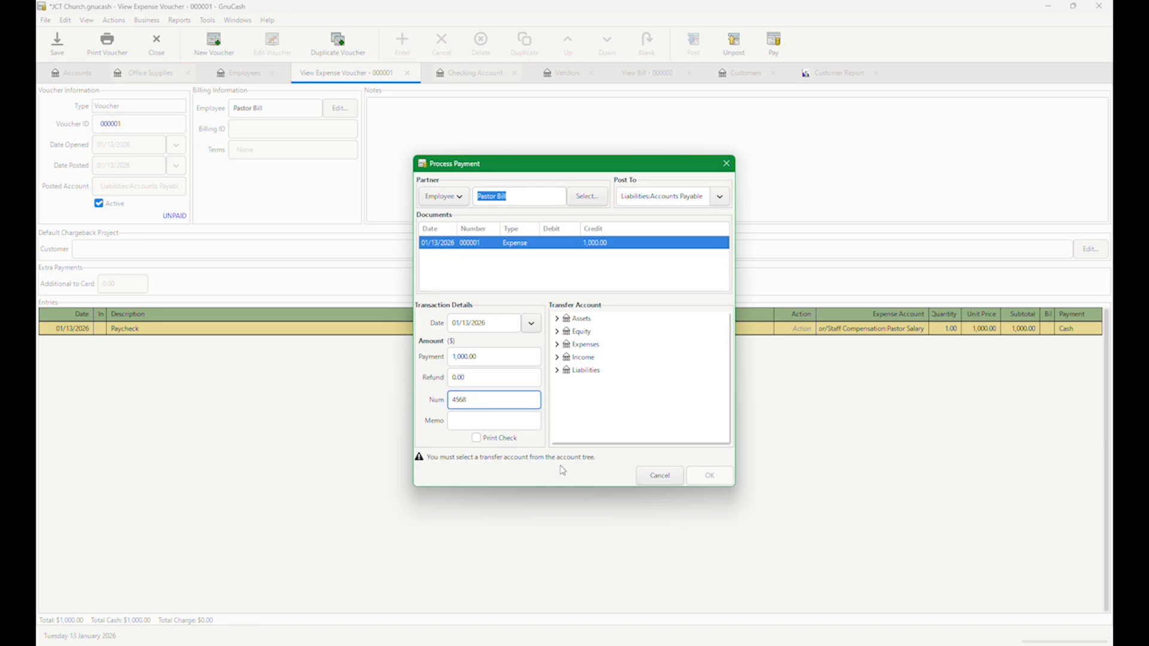
{"action": "left_click", "coordinate": [557, 332]}
{"action": "left_click", "coordinate": [556, 319]}
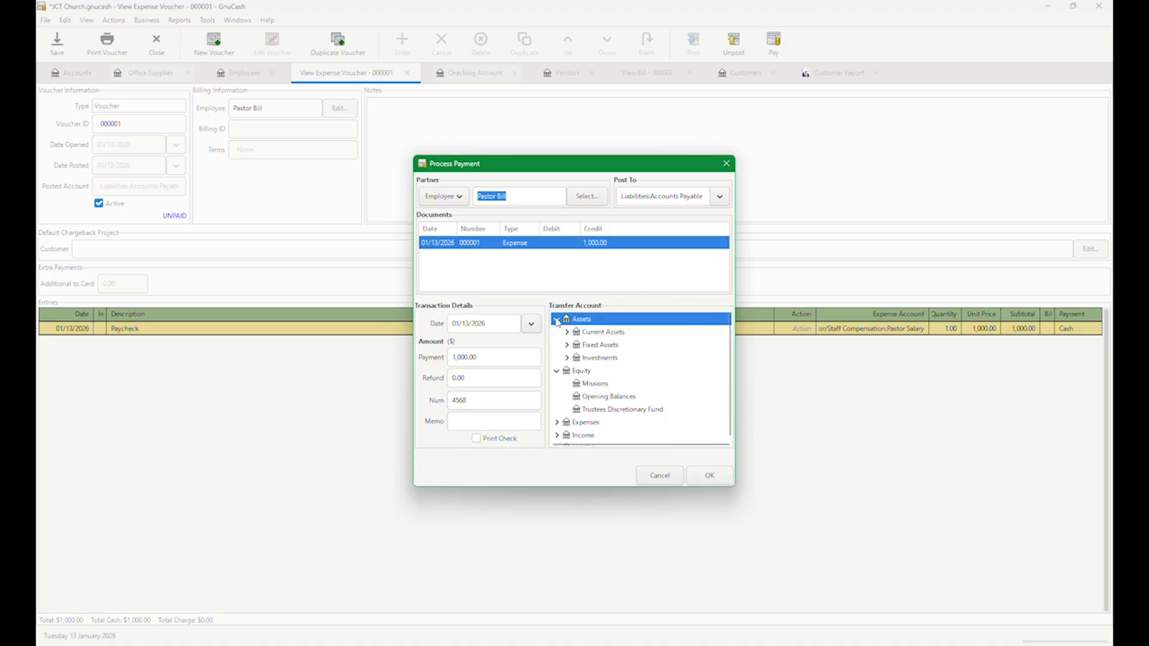
{"action": "left_click", "coordinate": [566, 332]}
{"action": "left_click", "coordinate": [607, 346]}
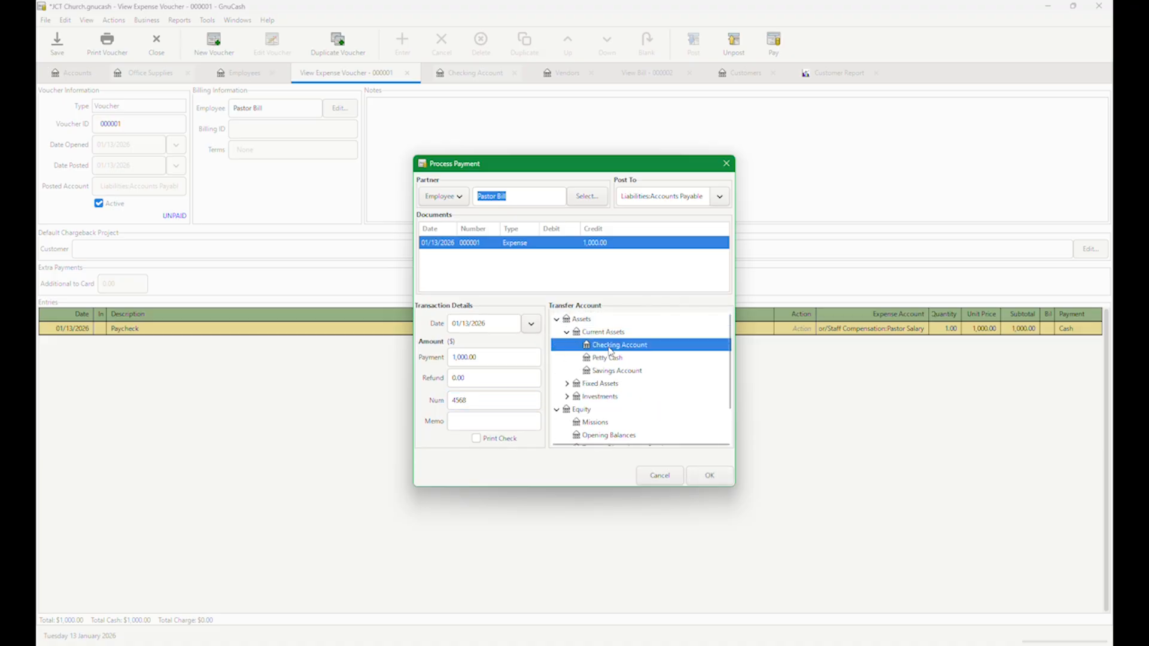
{"action": "left_click", "coordinate": [709, 476]}
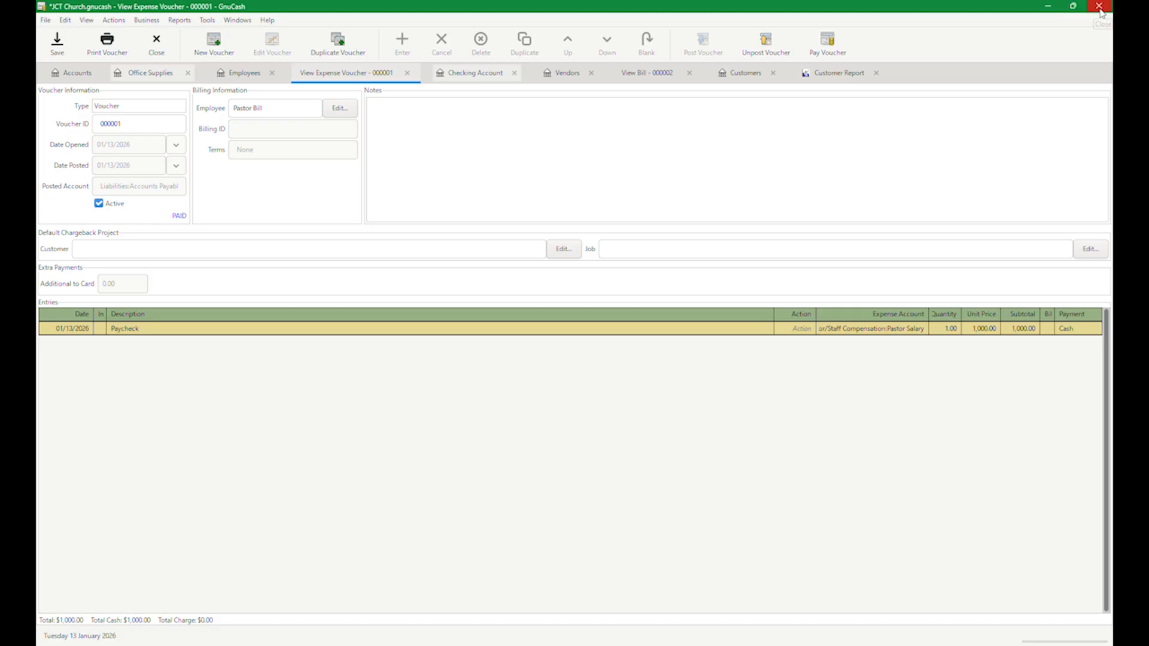
Step: Check the paycheck entry in the Pastor Salary register under Pastor/Staff Compensation, and close that register
{"action": "left_click", "coordinate": [91, 80]}
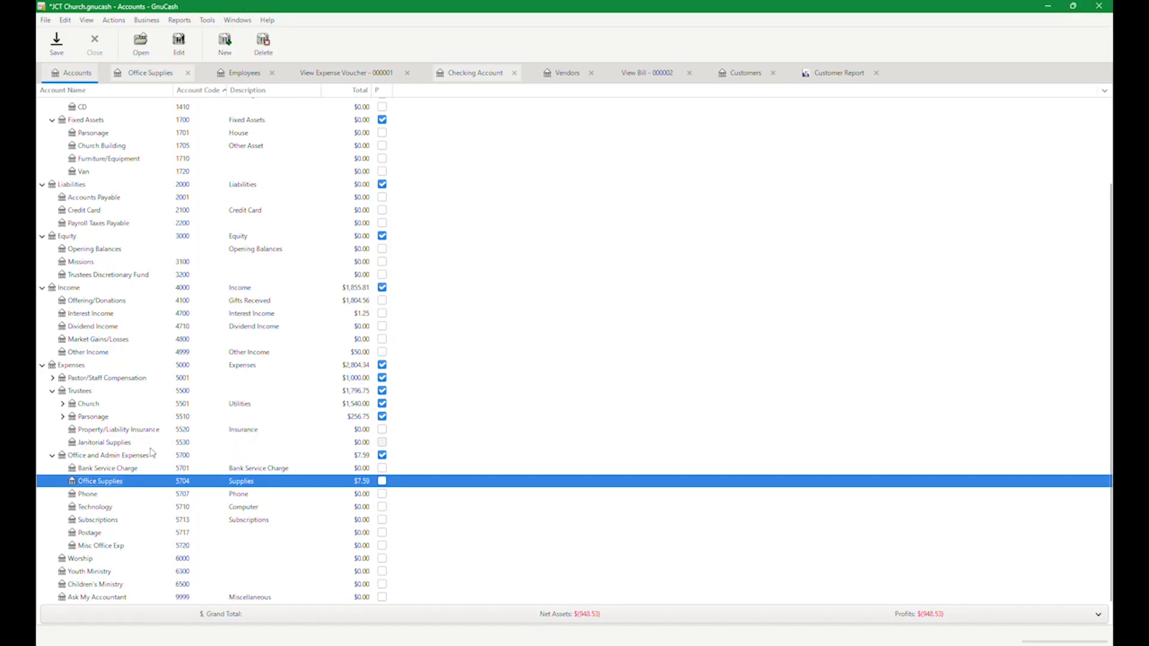
{"action": "left_click", "coordinate": [53, 455]}
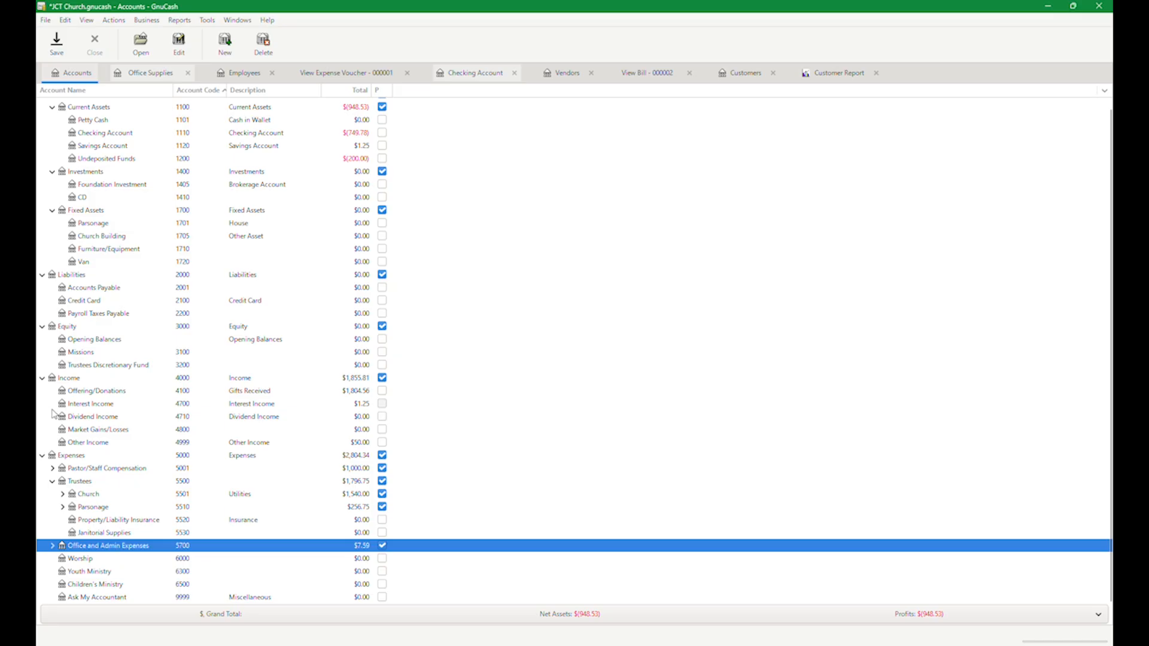
{"action": "left_click", "coordinate": [52, 469]}
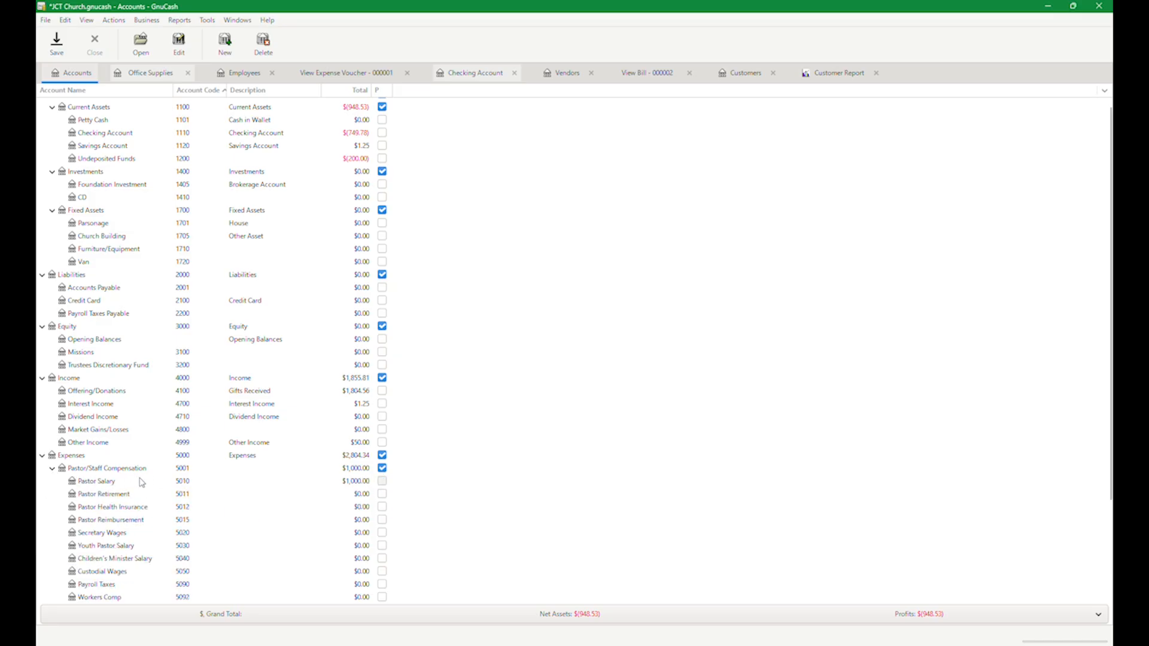
{"action": "left_click", "coordinate": [96, 484]}
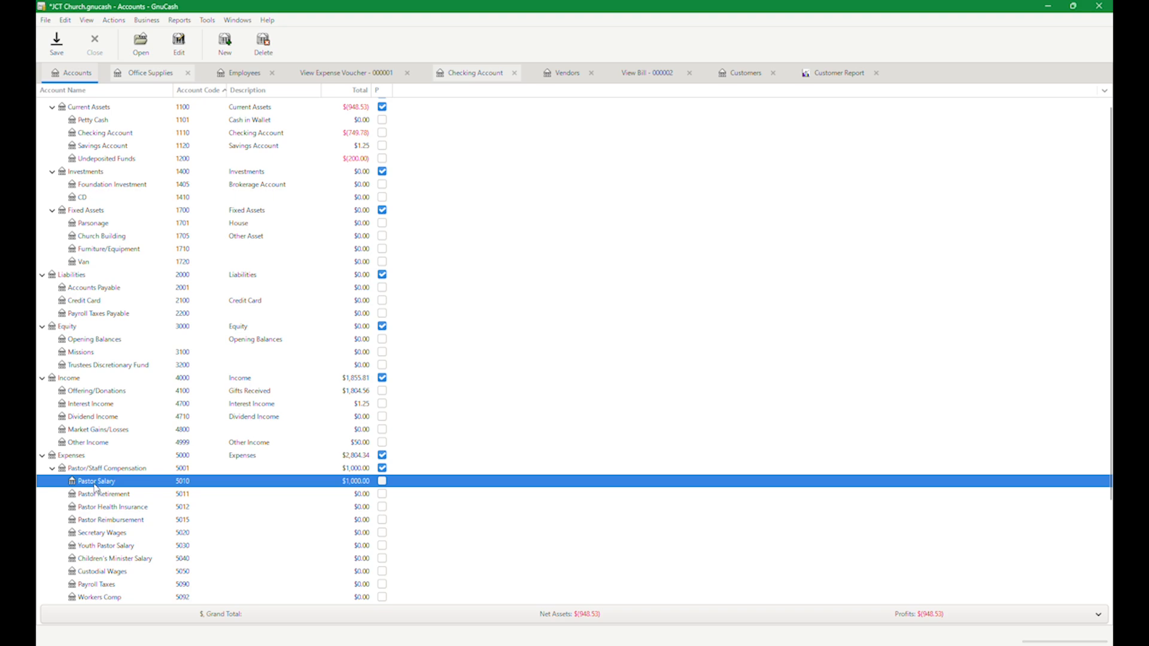
{"action": "double_click", "coordinate": [95, 485]}
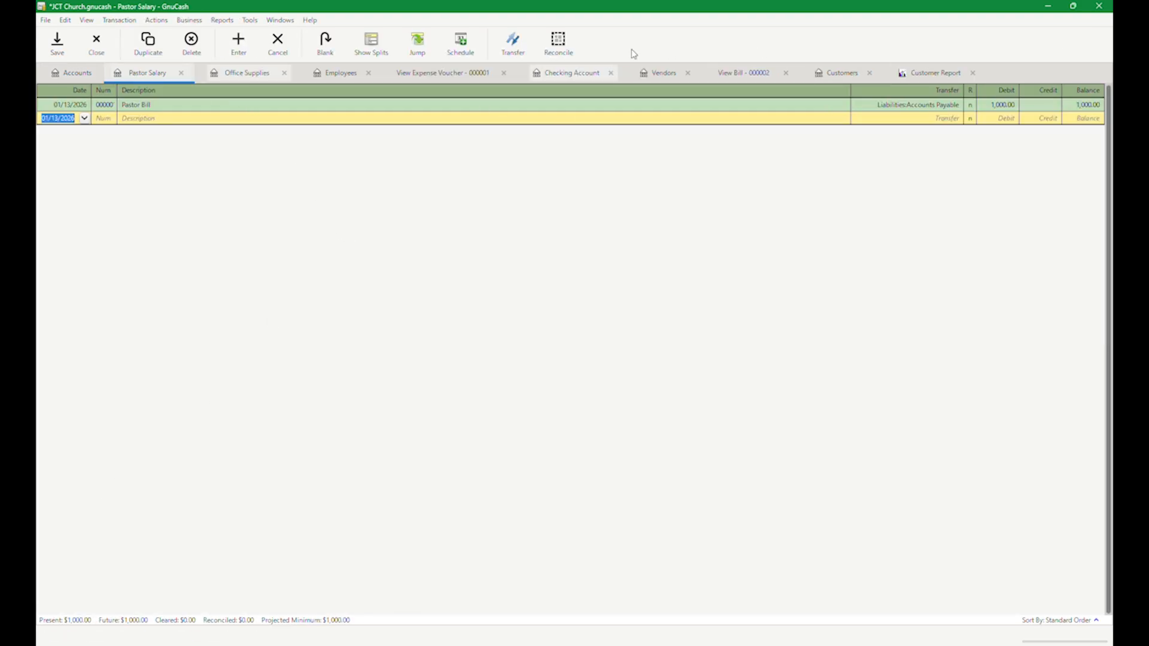
{"action": "left_click", "coordinate": [181, 72]}
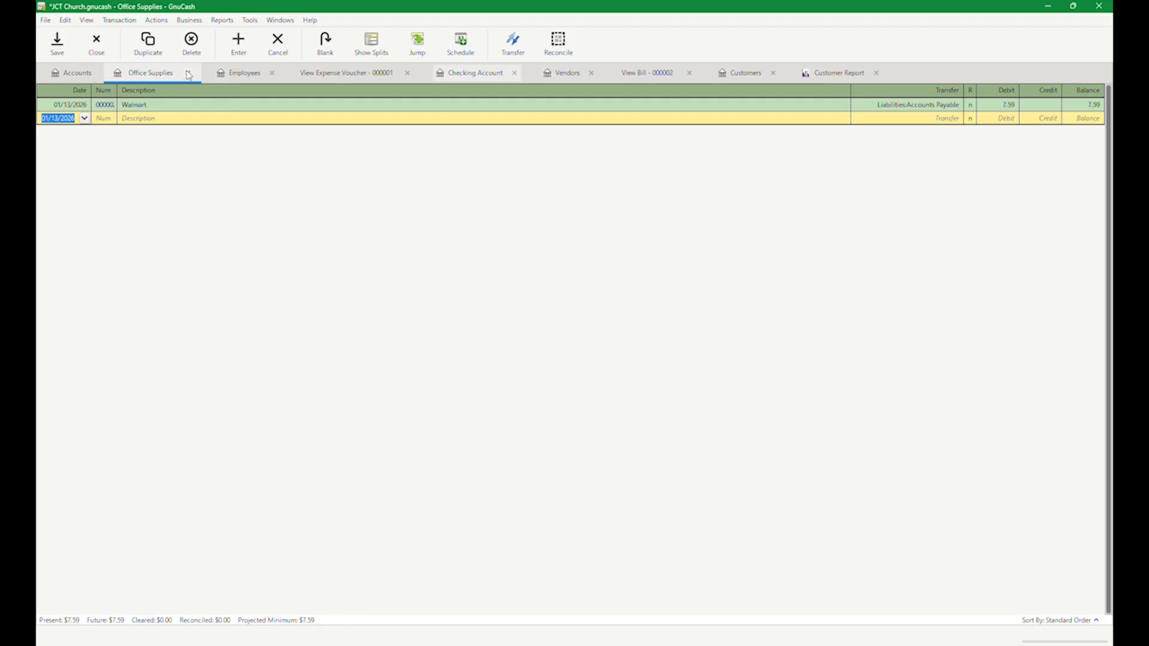
Step: Review the pastor's paycheck payment in the Checking Account register
{"action": "left_click", "coordinate": [74, 77]}
{"action": "left_click", "coordinate": [117, 134]}
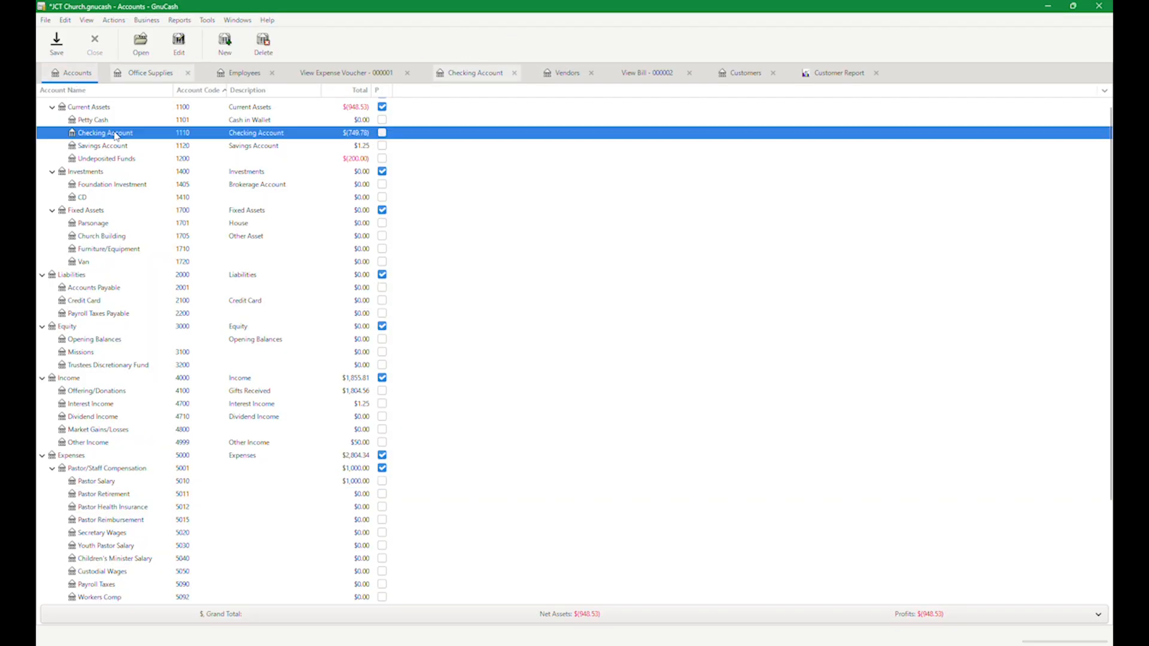
{"action": "double_click", "coordinate": [116, 134]}
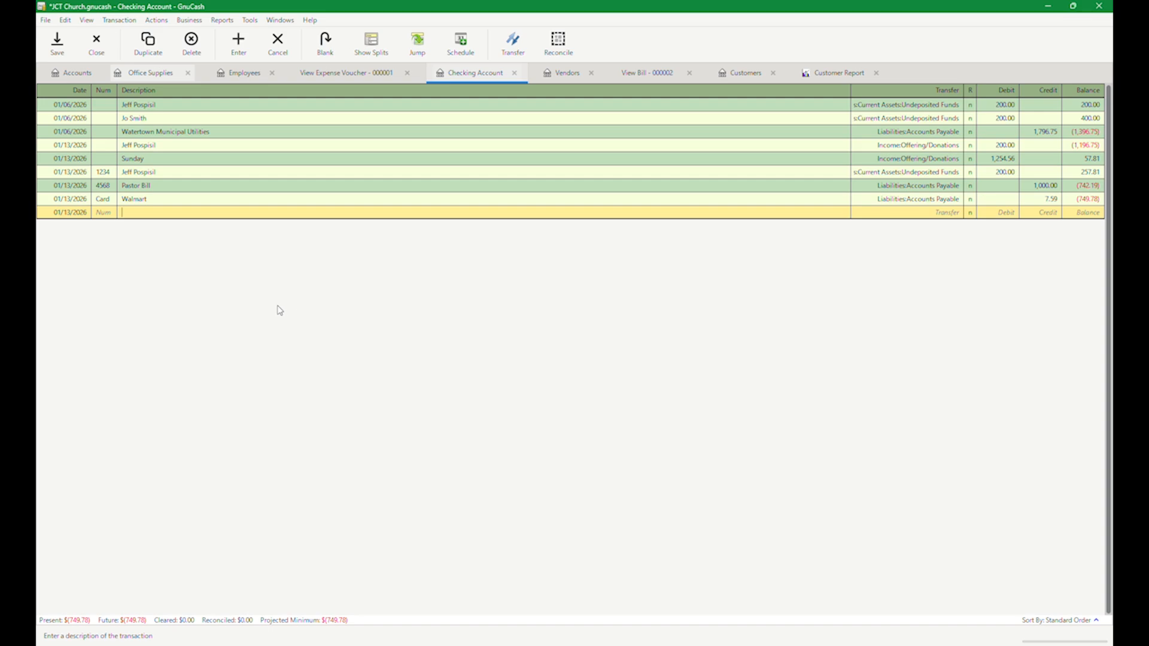
Step: Return to the pastor's expense voucher, save the file, and close the Customer Report, Customers, Walmart bill and Vendors pages
{"action": "left_click", "coordinate": [346, 72]}
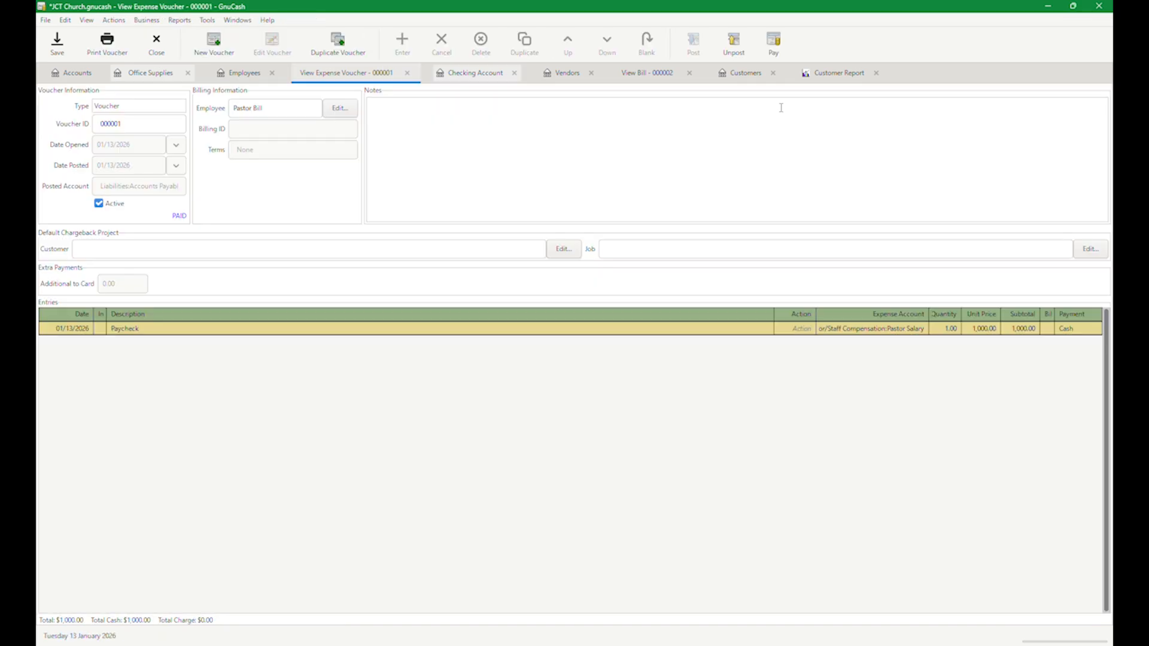
{"action": "key", "text": "ctrl+s"}
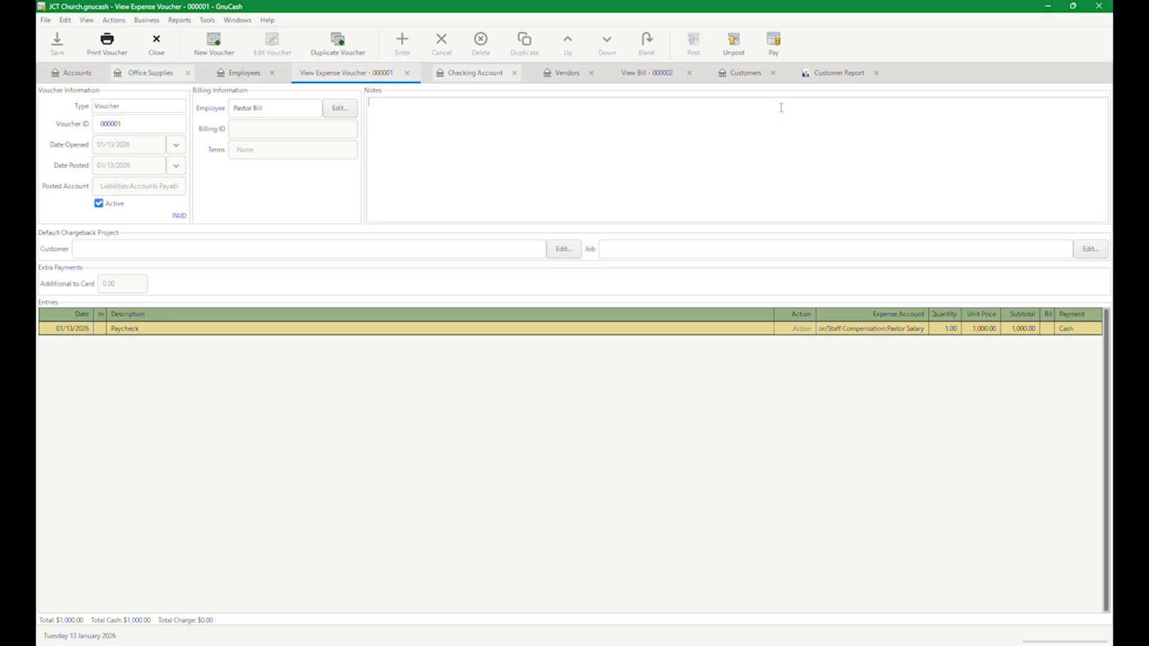
{"action": "left_click", "coordinate": [876, 73]}
{"action": "left_click", "coordinate": [773, 73]}
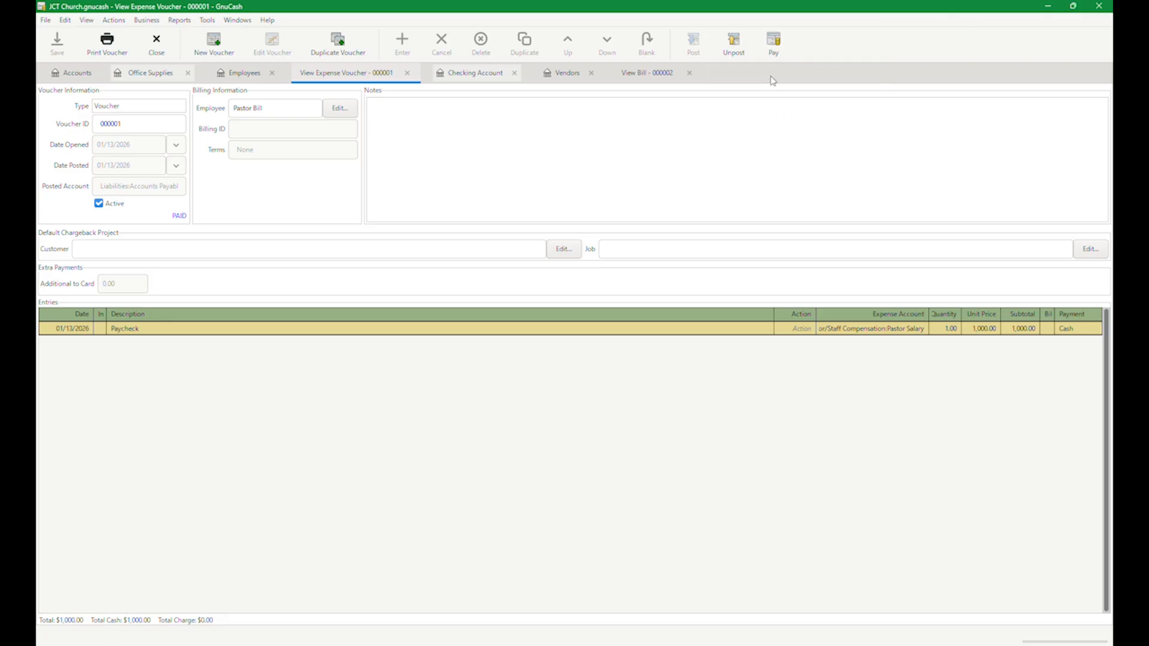
{"action": "left_click", "coordinate": [689, 73]}
{"action": "left_click", "coordinate": [591, 73]}
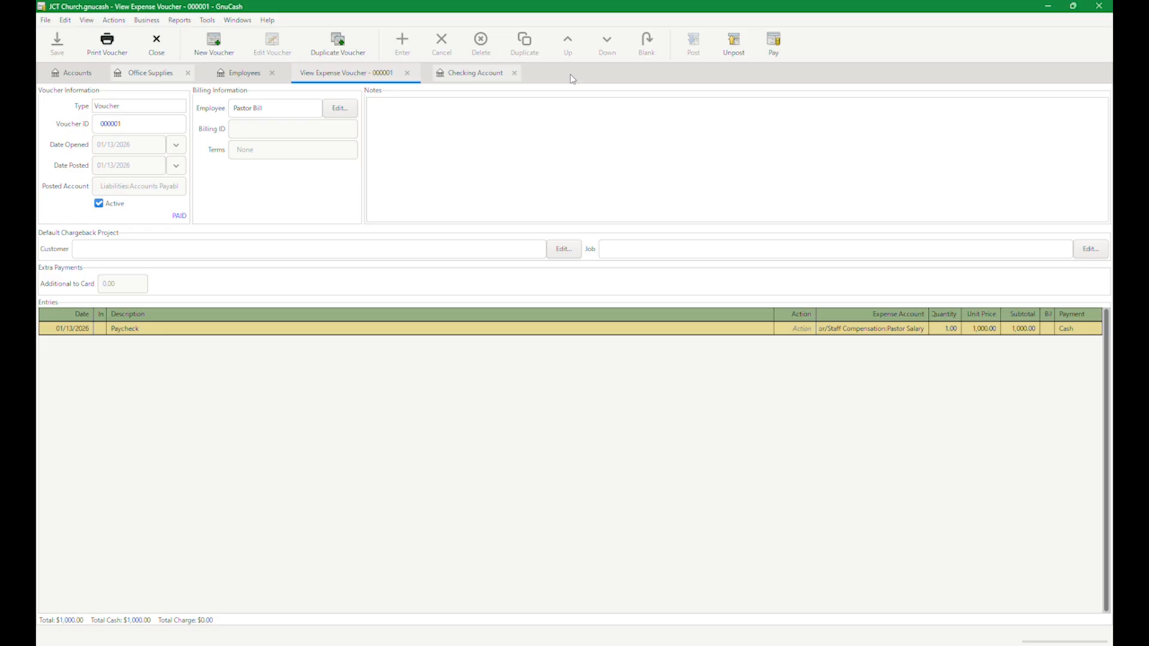
Step: Close the Checking Account register and the pastor's expense voucher, and open the customers overview
{"action": "left_click", "coordinate": [514, 73]}
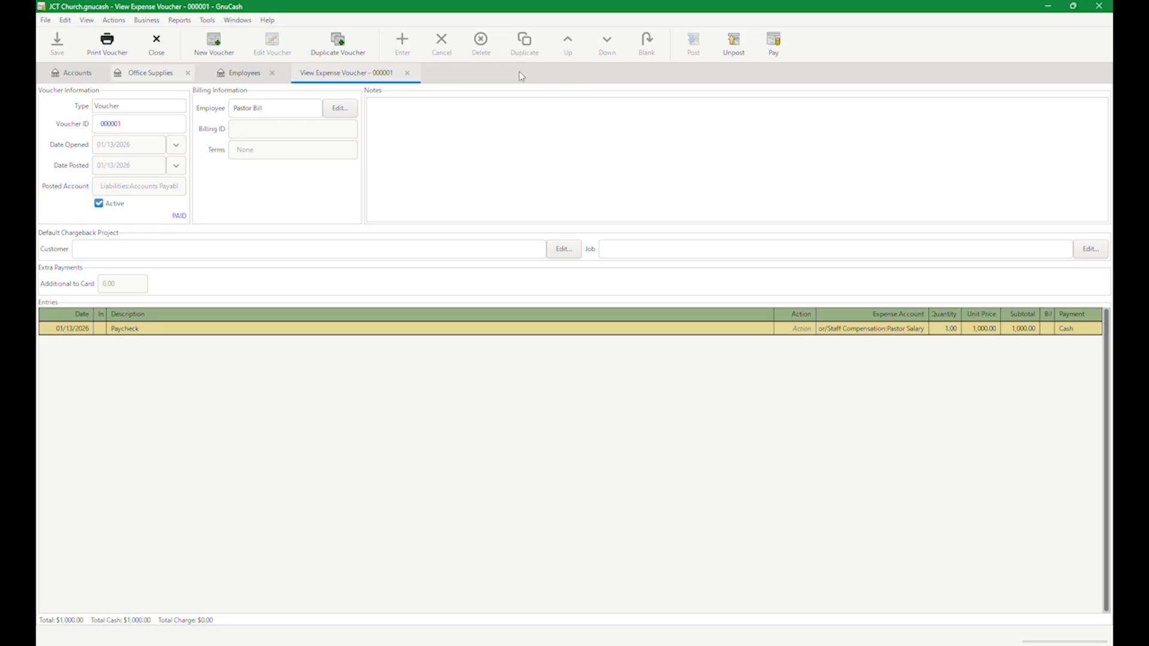
{"action": "left_click", "coordinate": [407, 73]}
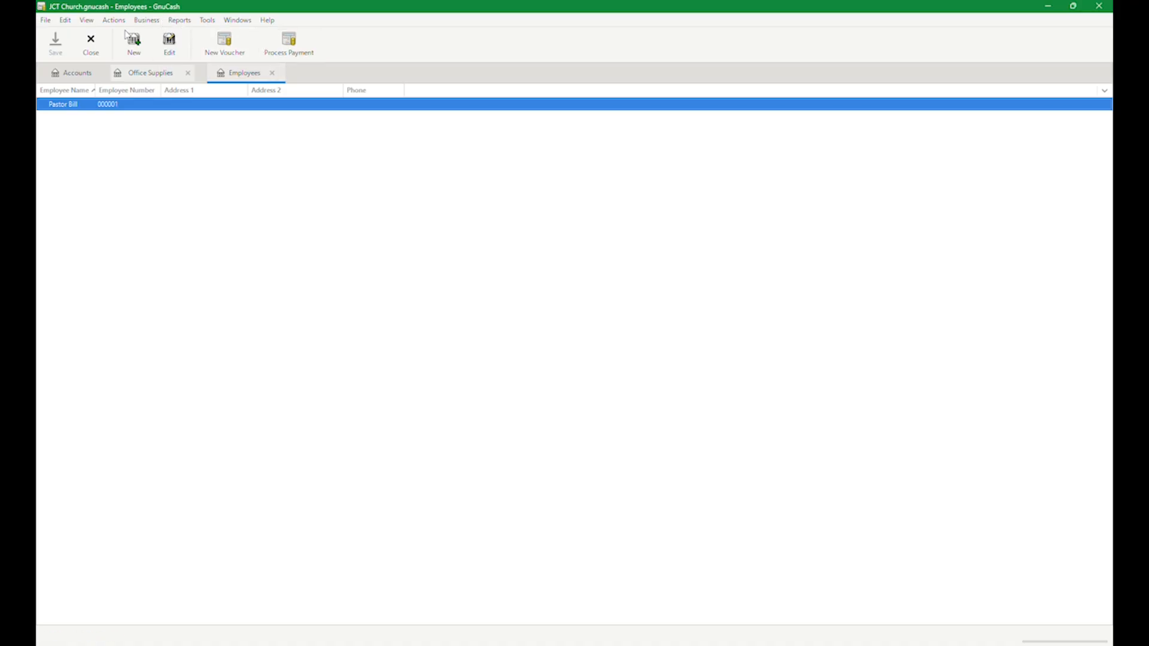
{"action": "left_click", "coordinate": [147, 22]}
{"action": "mouse_move", "coordinate": [164, 37]}
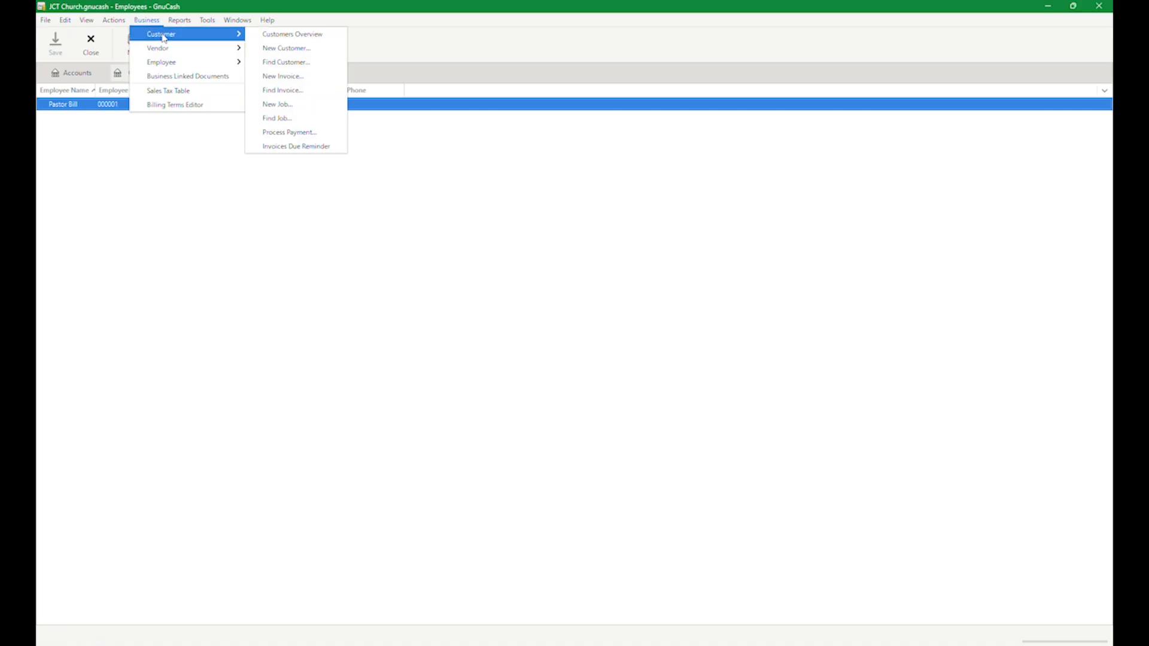
{"action": "left_click", "coordinate": [293, 34]}
Step: Create a new invoice dated 01/14/2026 for the third customer in the list
{"action": "left_click", "coordinate": [78, 130]}
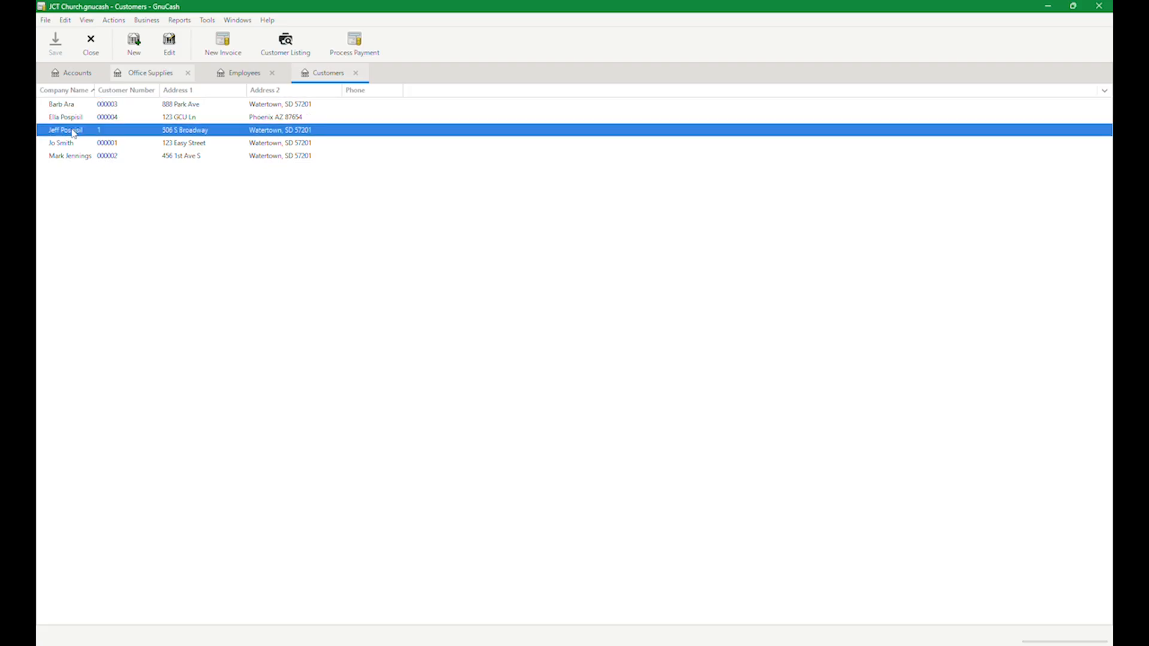
{"action": "right_click", "coordinate": [71, 136]}
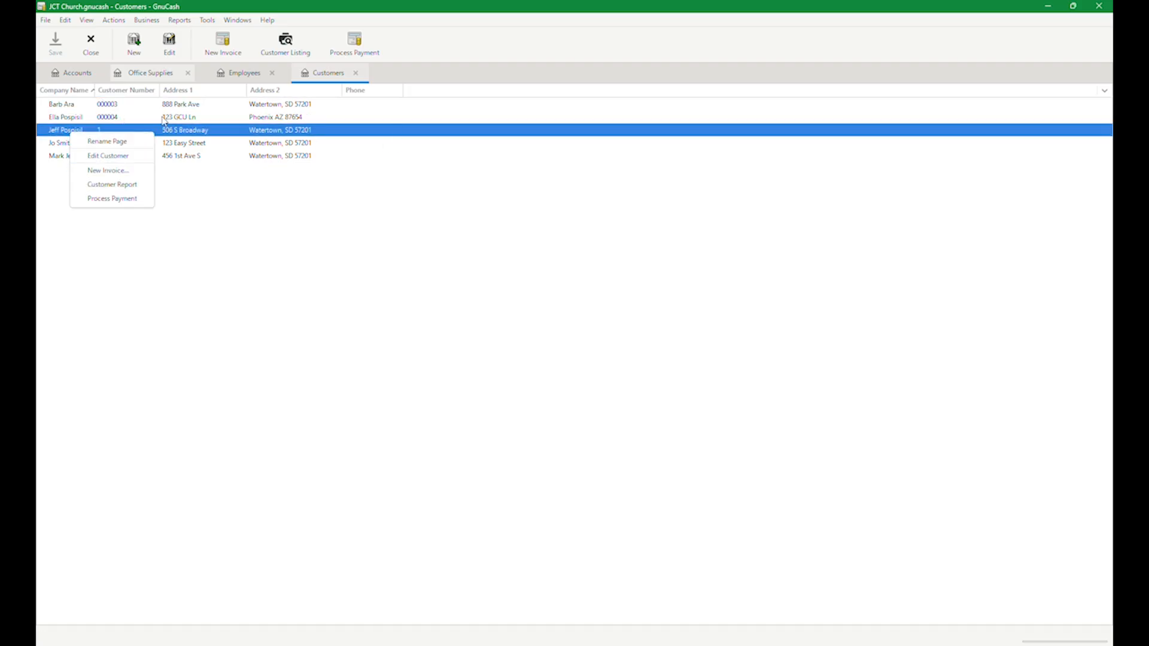
{"action": "left_click", "coordinate": [221, 45]}
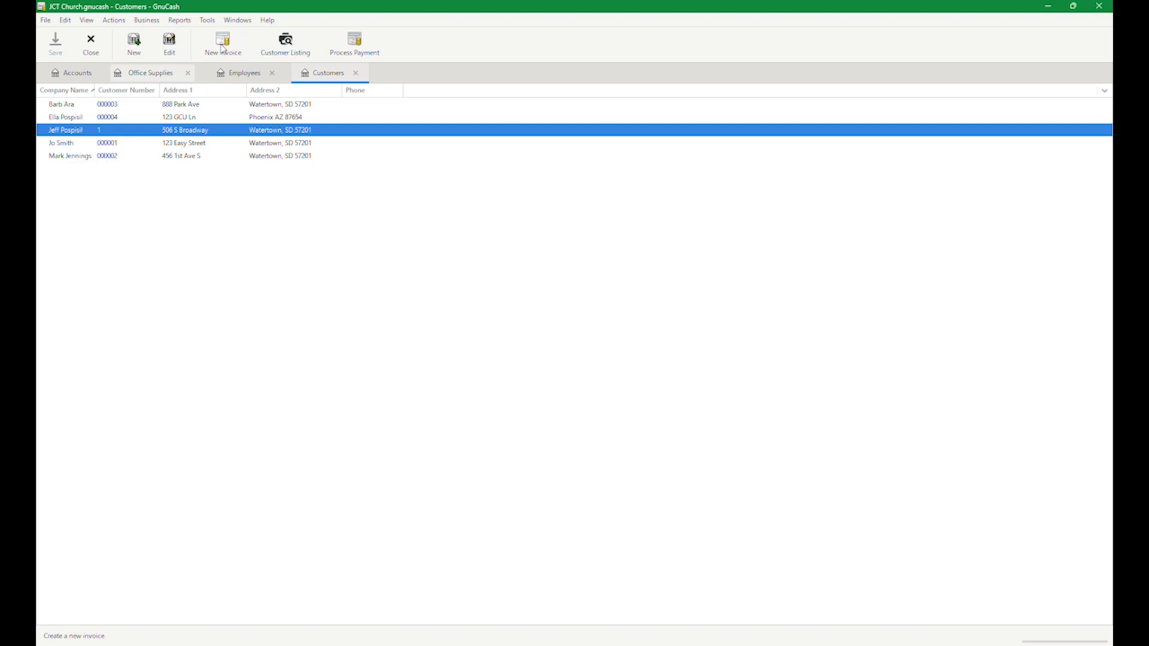
{"action": "left_click", "coordinate": [231, 50]}
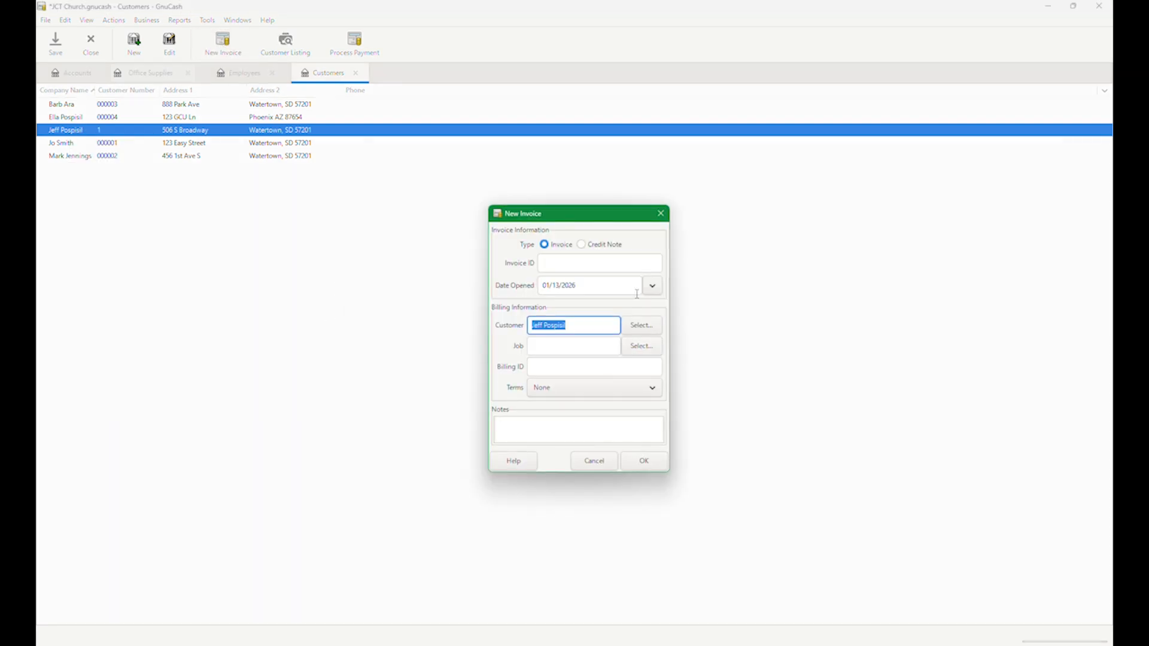
{"action": "left_click", "coordinate": [652, 286]}
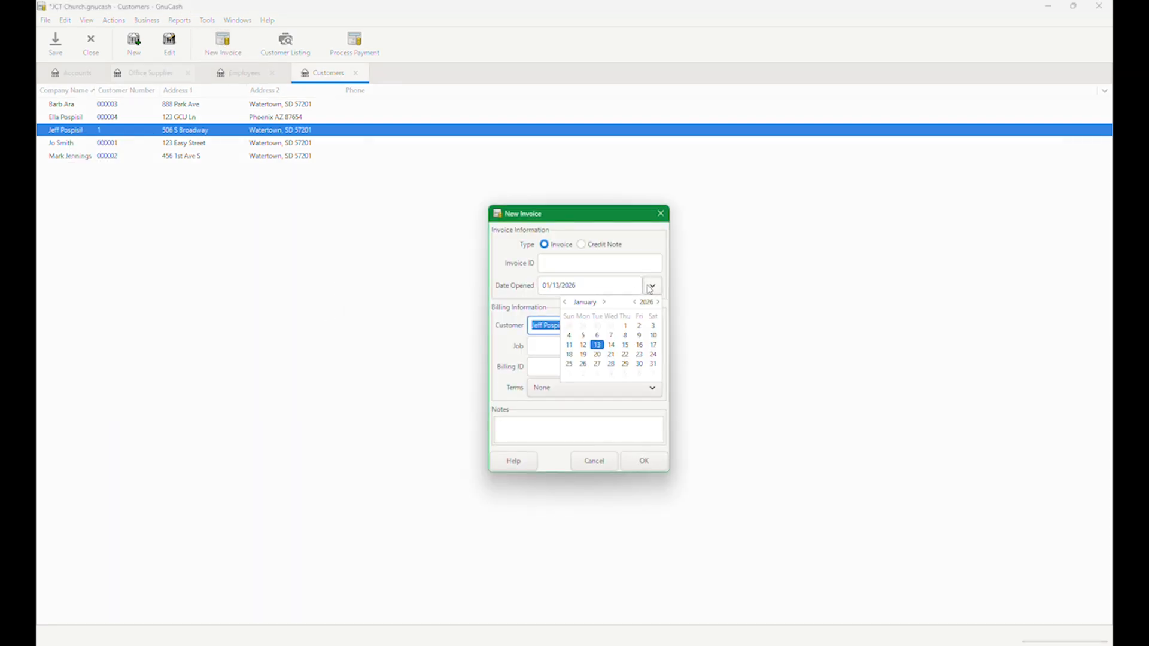
{"action": "left_click", "coordinate": [611, 344]}
{"action": "left_click", "coordinate": [644, 465]}
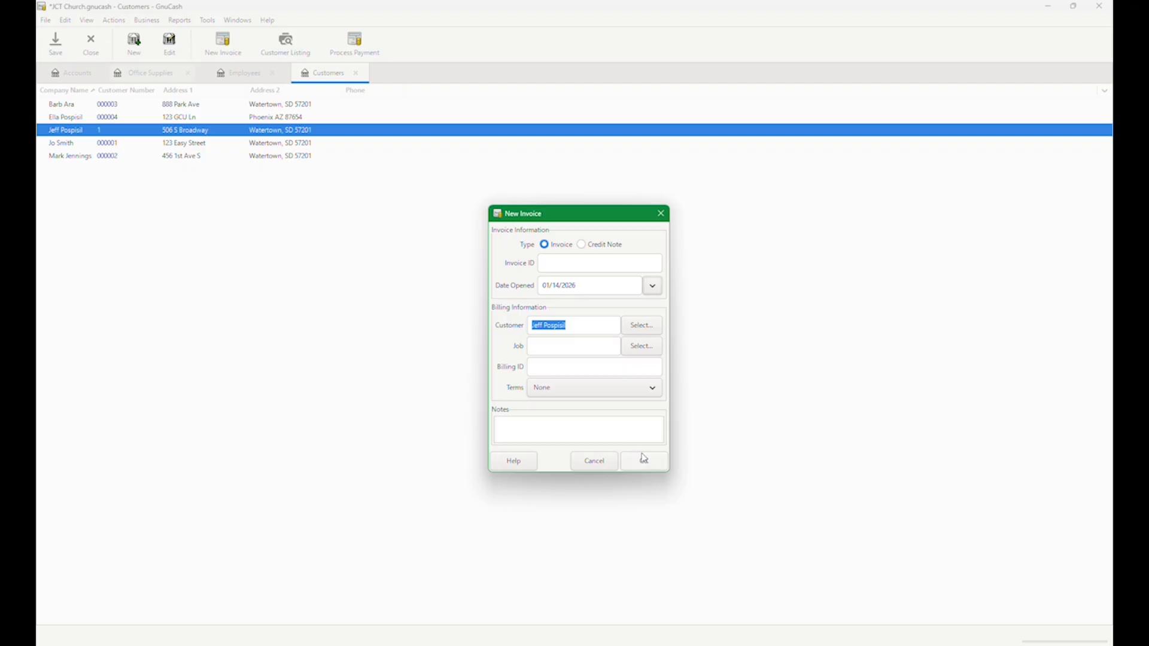
{"action": "left_click", "coordinate": [643, 461]}
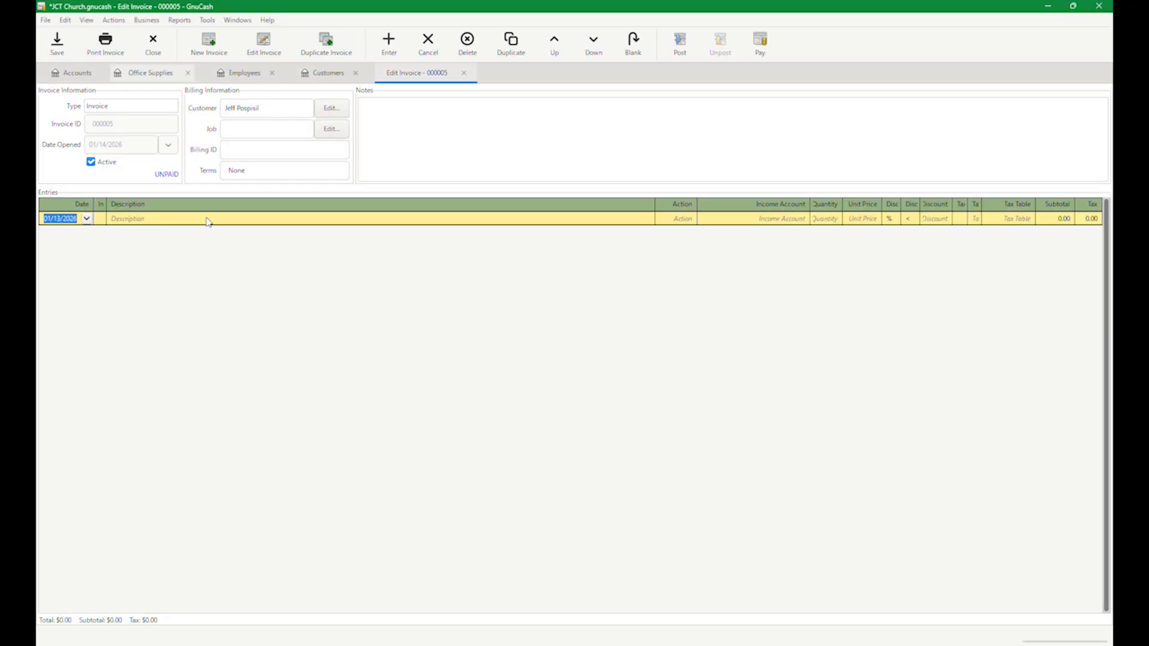
Step: Start an invoice entry described as Missions to examine the income accounts offered for it, and close the invoice
{"action": "left_click", "coordinate": [202, 218]}
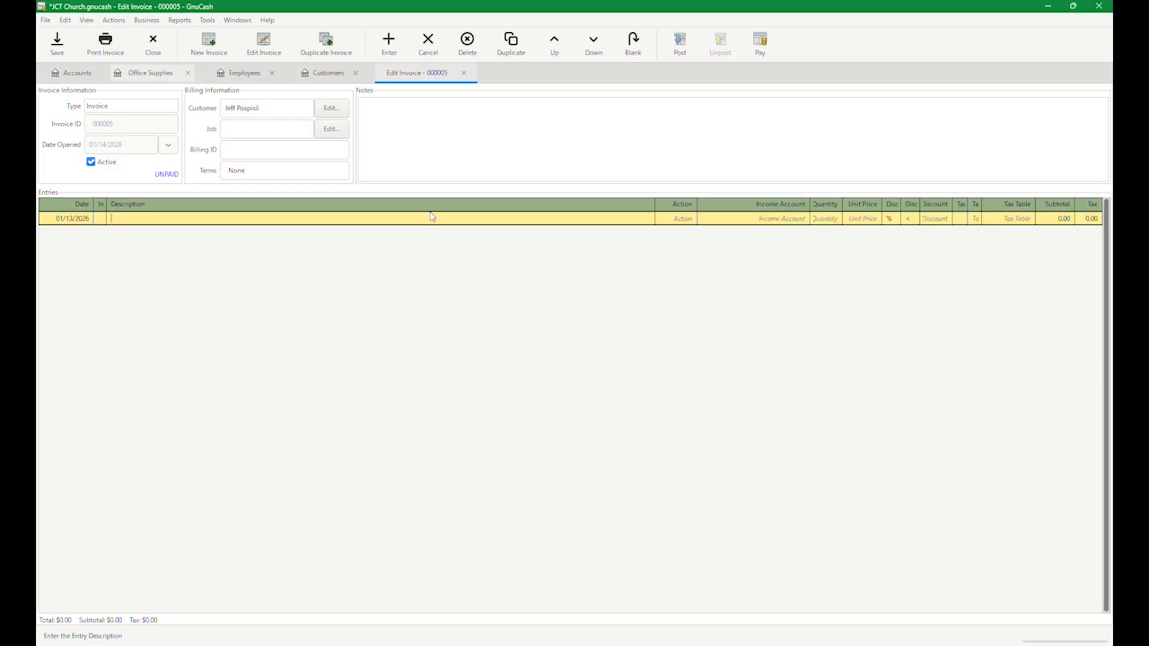
{"action": "type", "text": "Missions"}
{"action": "key", "text": "Tab"}
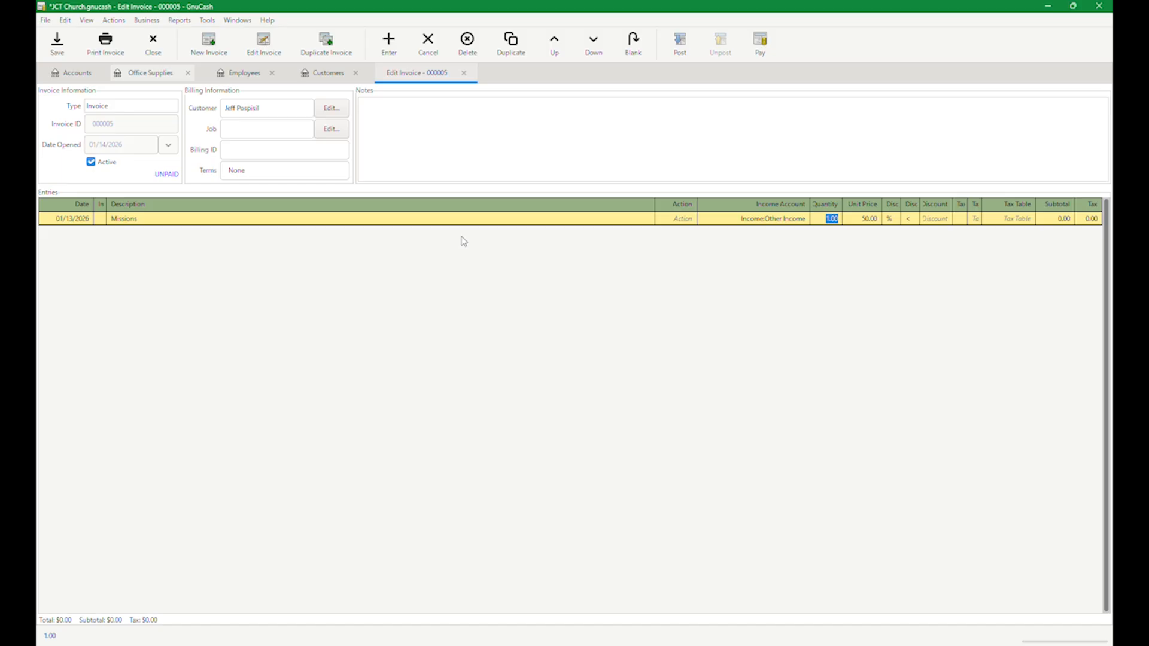
{"action": "left_click", "coordinate": [802, 219]}
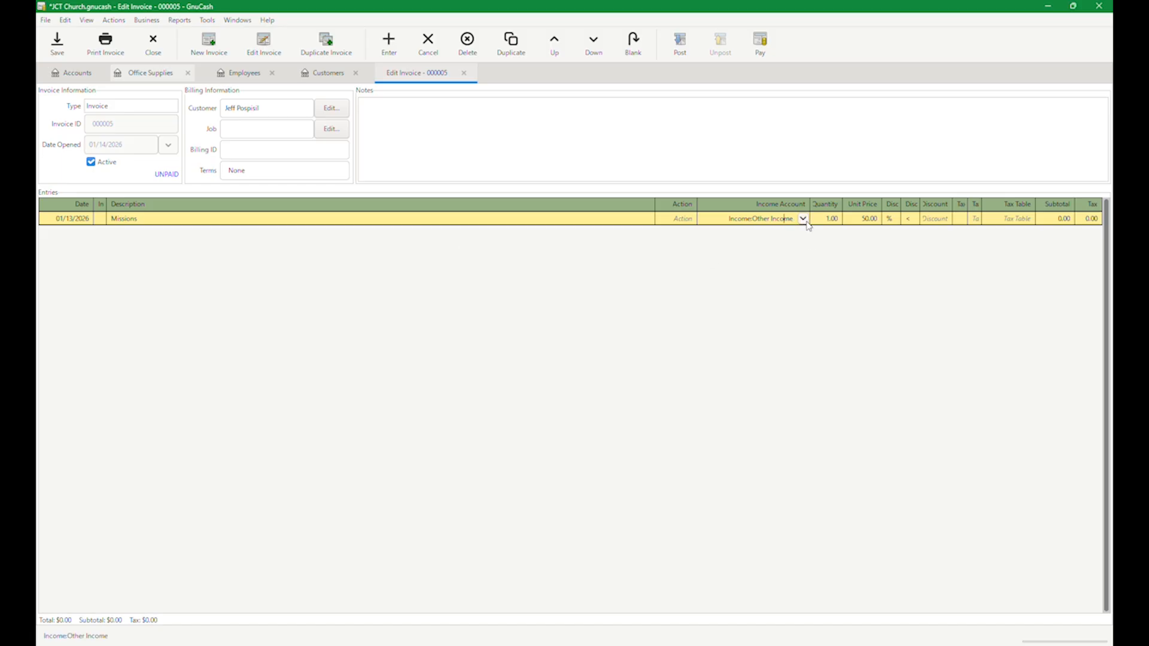
{"action": "left_click", "coordinate": [804, 220]}
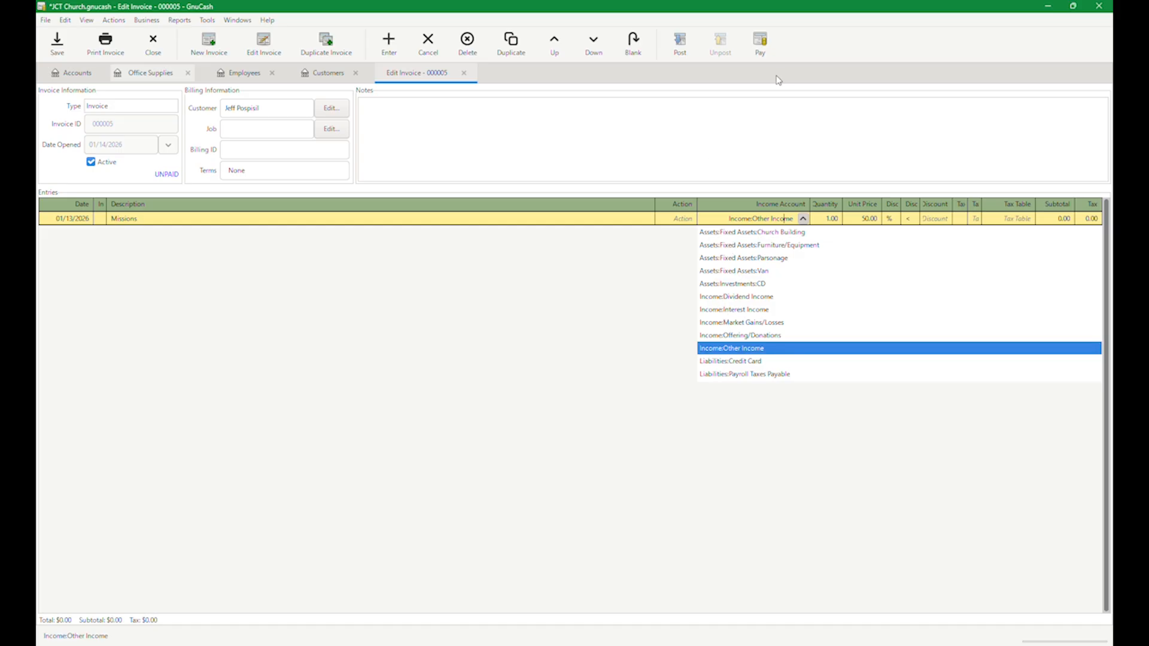
{"action": "left_click", "coordinate": [463, 73]}
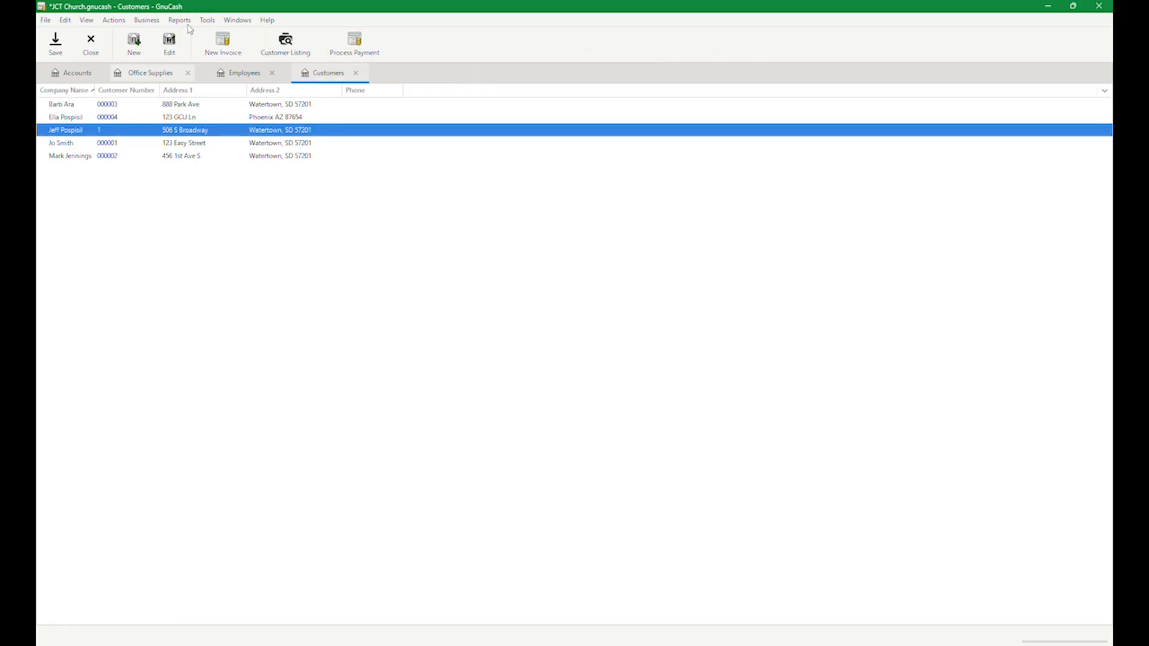
Step: Open the vendors overview and create a new bill for Walmart dated 01/13/2026
{"action": "left_click", "coordinate": [146, 20]}
{"action": "mouse_move", "coordinate": [161, 46]}
{"action": "left_click", "coordinate": [269, 52]}
{"action": "right_click", "coordinate": [93, 116]}
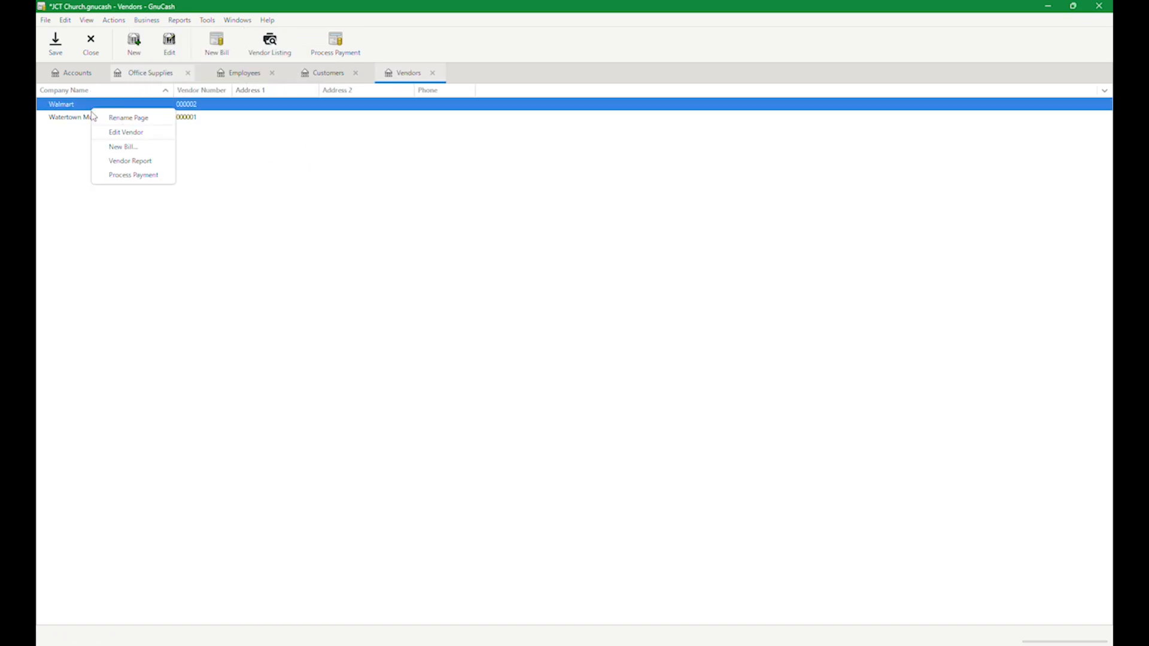
{"action": "left_click", "coordinate": [112, 133]}
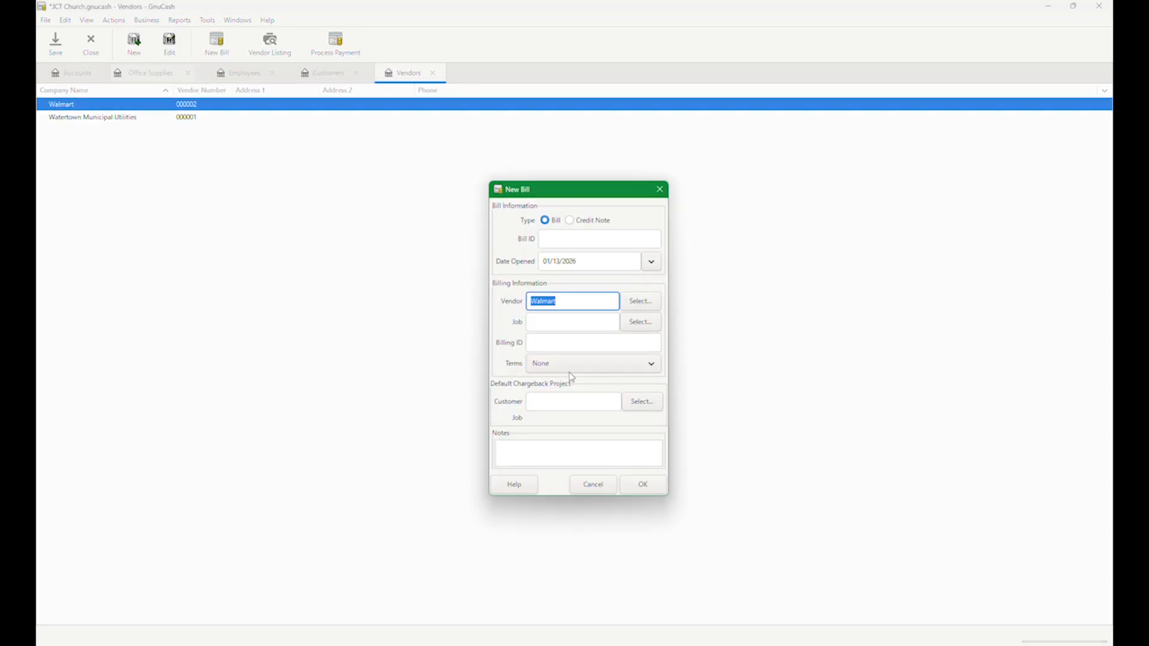
{"action": "left_click", "coordinate": [643, 485]}
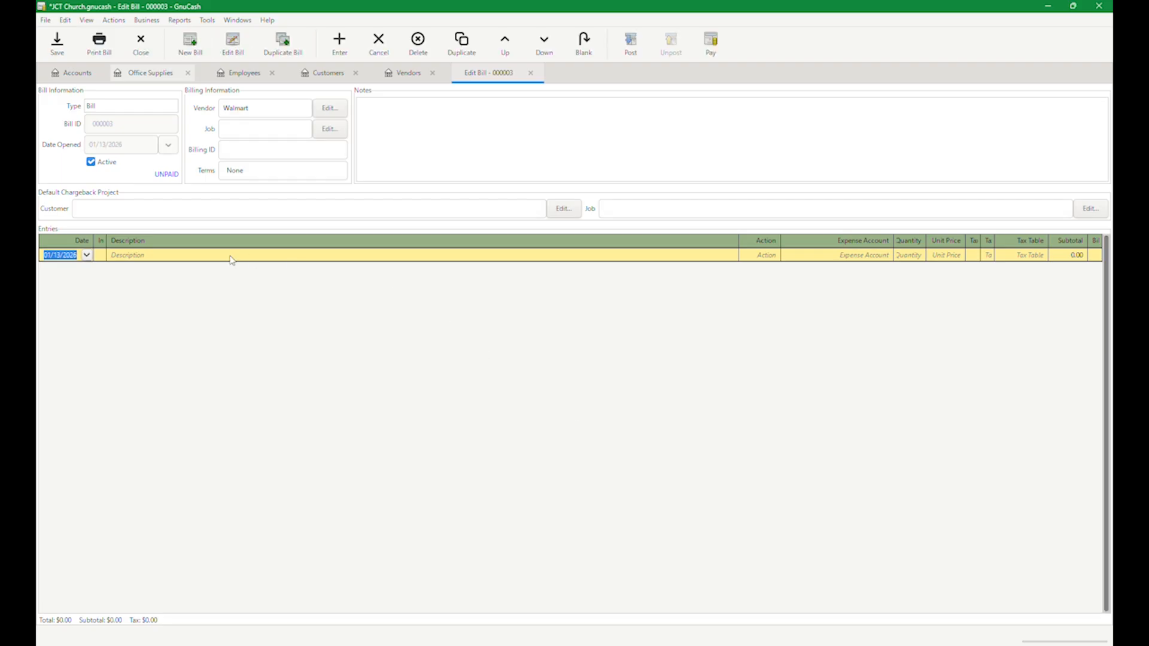
Step: Examine the expense accounts offered for the bill's entry, and open the Missions register under Equity in the account tree
{"action": "left_click", "coordinate": [839, 255]}
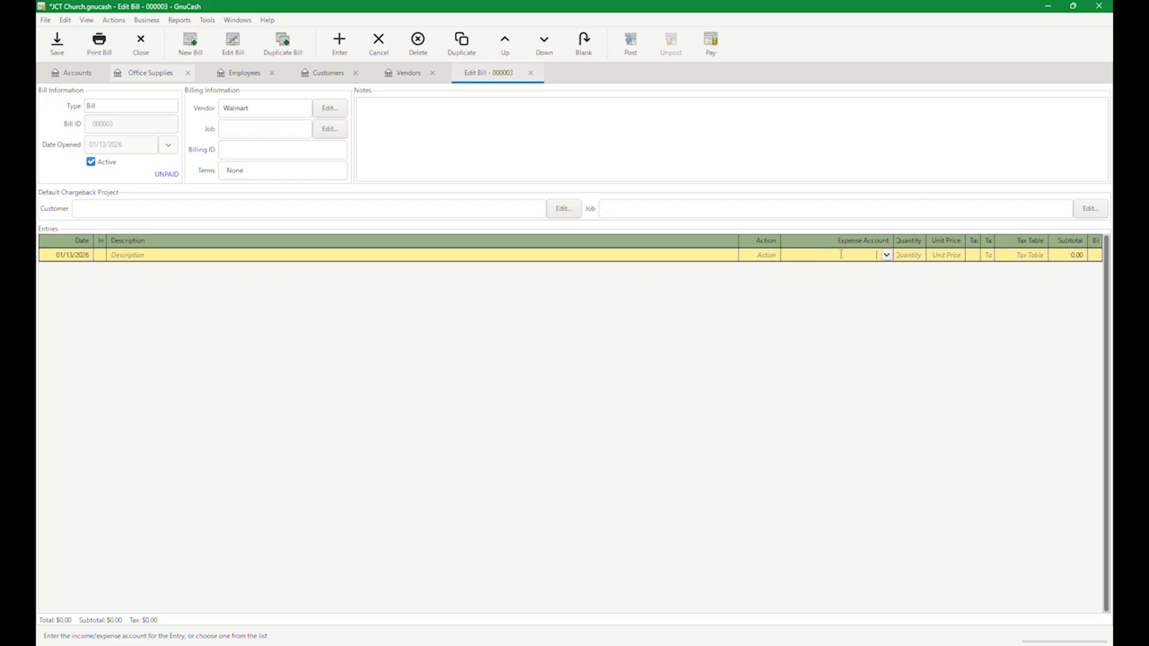
{"action": "left_click", "coordinate": [886, 255]}
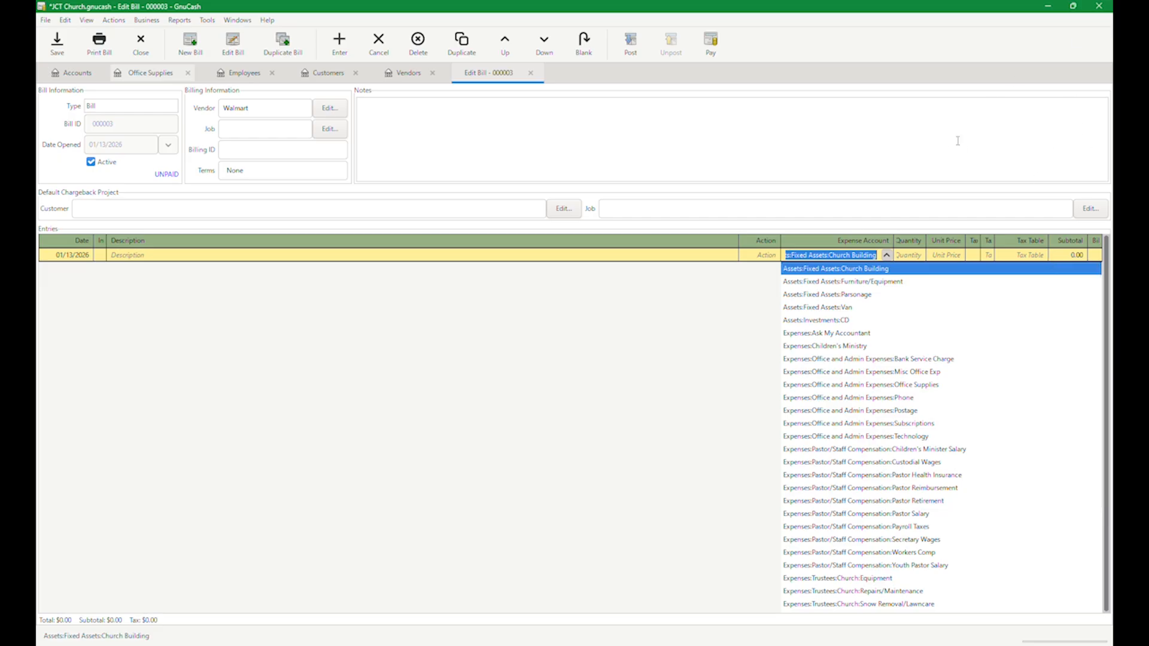
{"action": "left_click", "coordinate": [79, 74]}
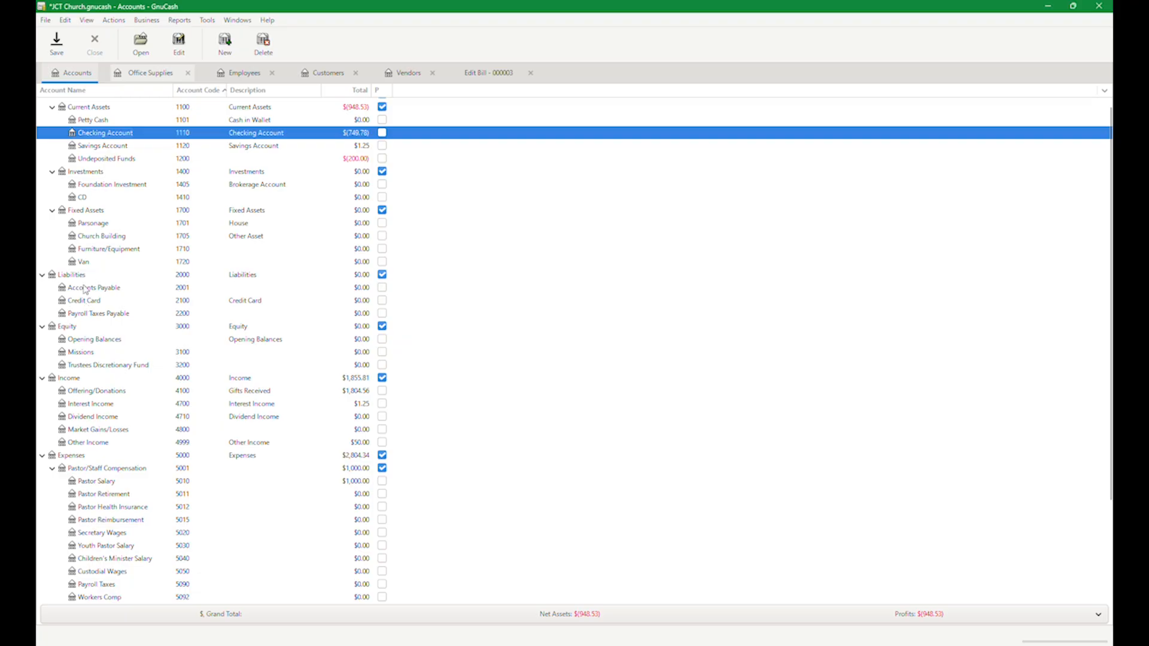
{"action": "double_click", "coordinate": [90, 352]}
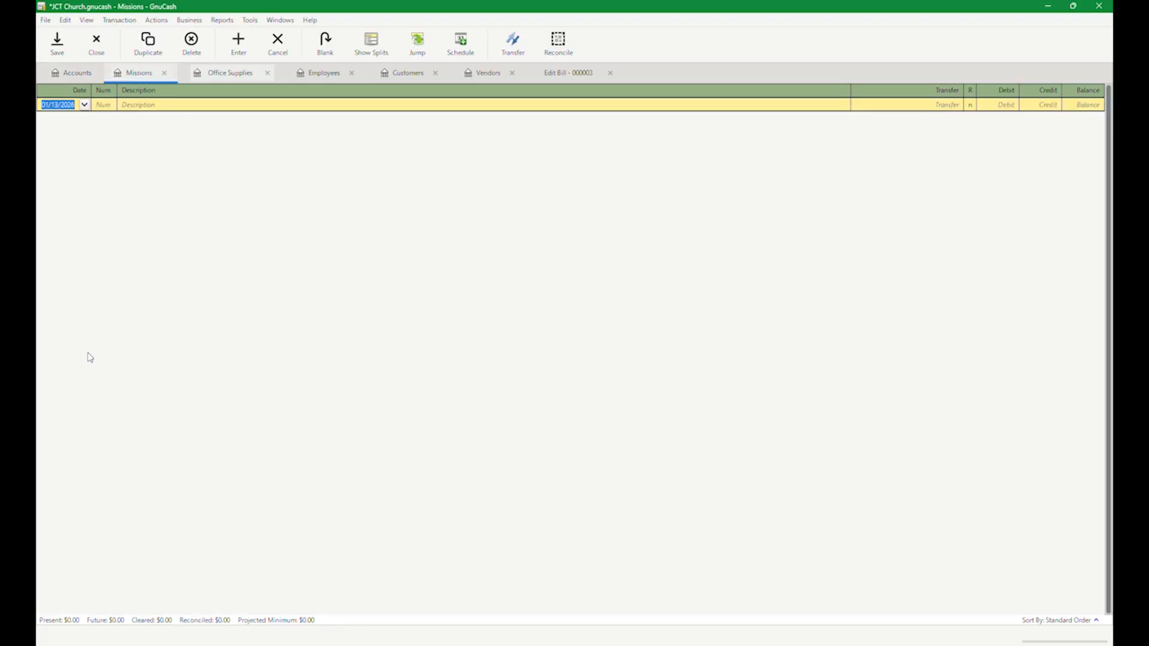